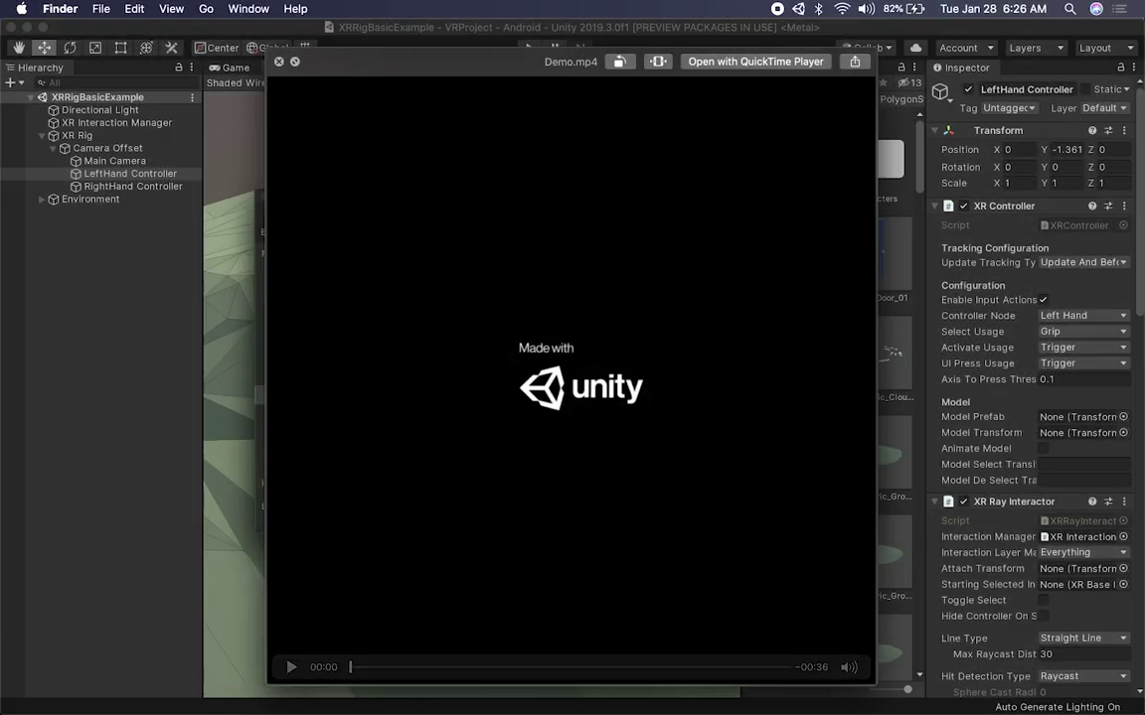
Step: Play the Demo.mp4 preview, close it, and switch back to the Unity editor
click(288, 668)
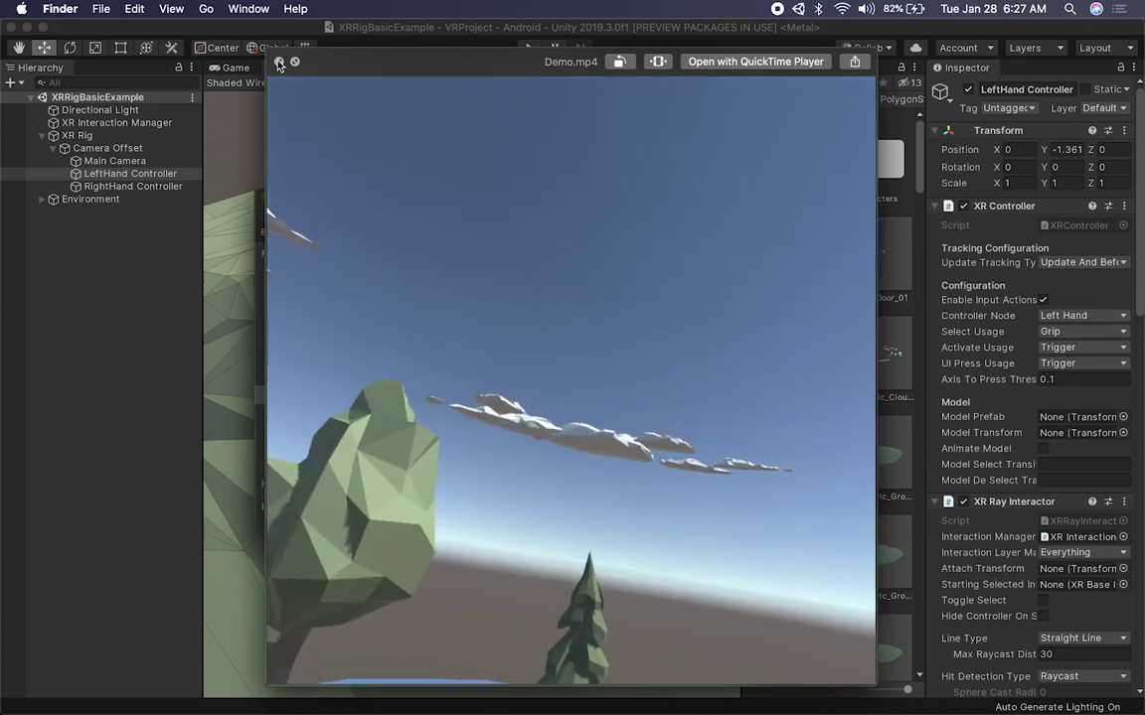
click(280, 63)
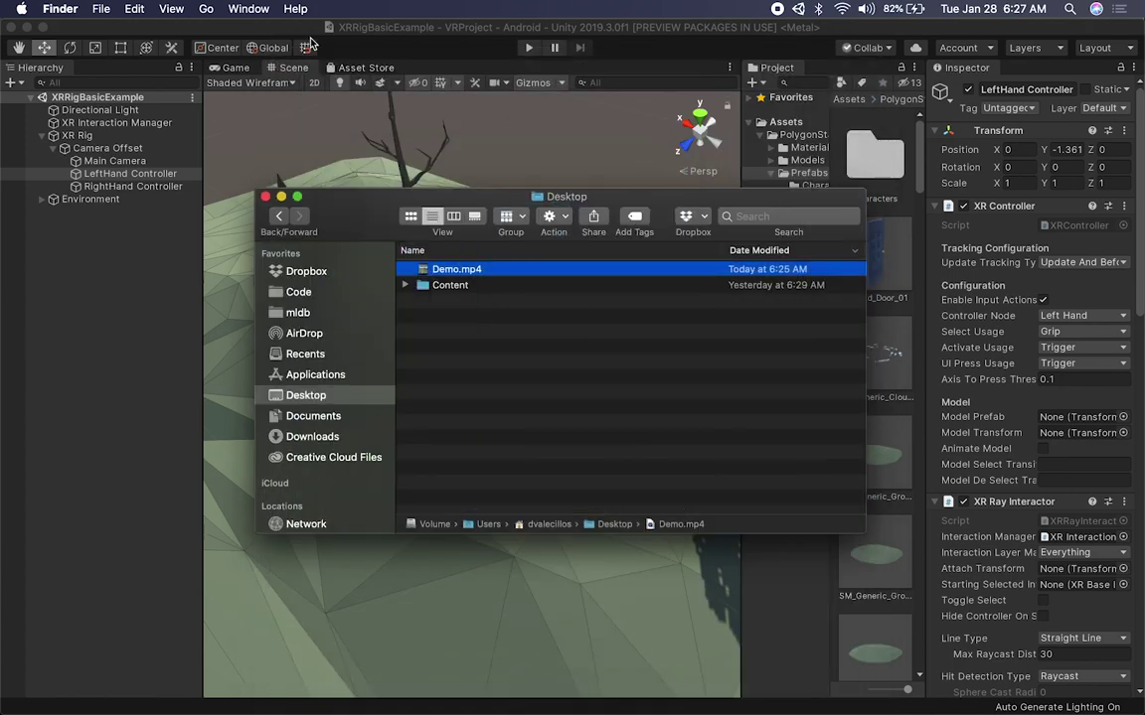
click(348, 30)
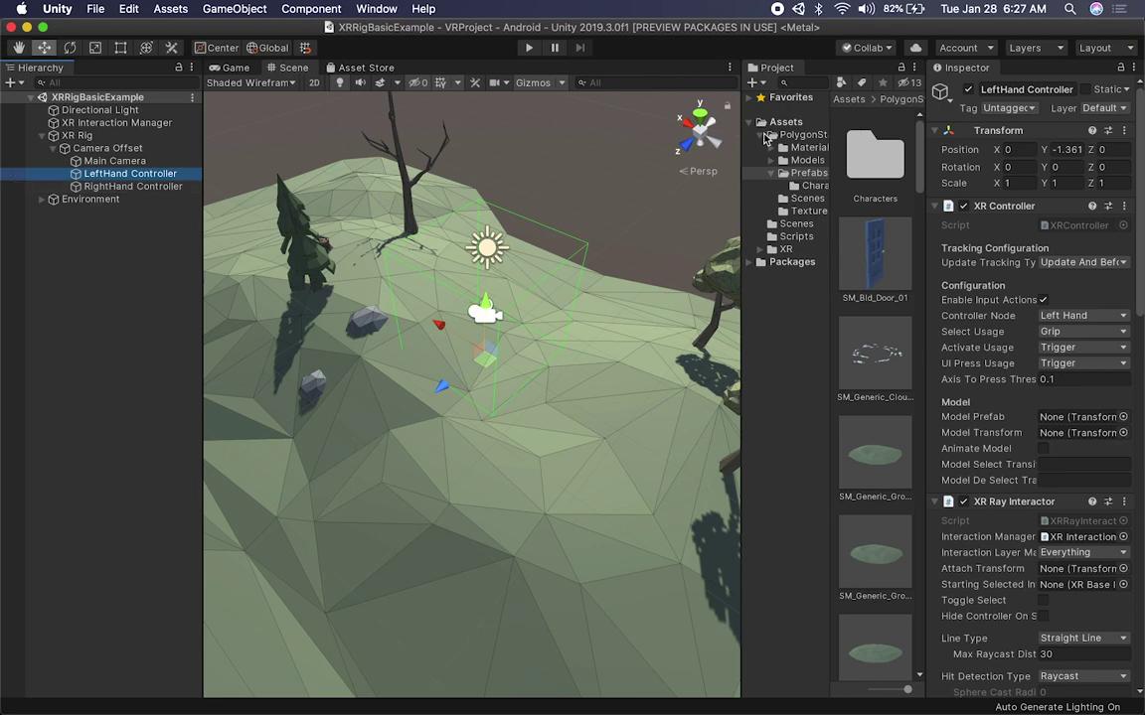
Step: Look through the Scenes and Prefabs folders of the PolygonStarter assets
click(806, 199)
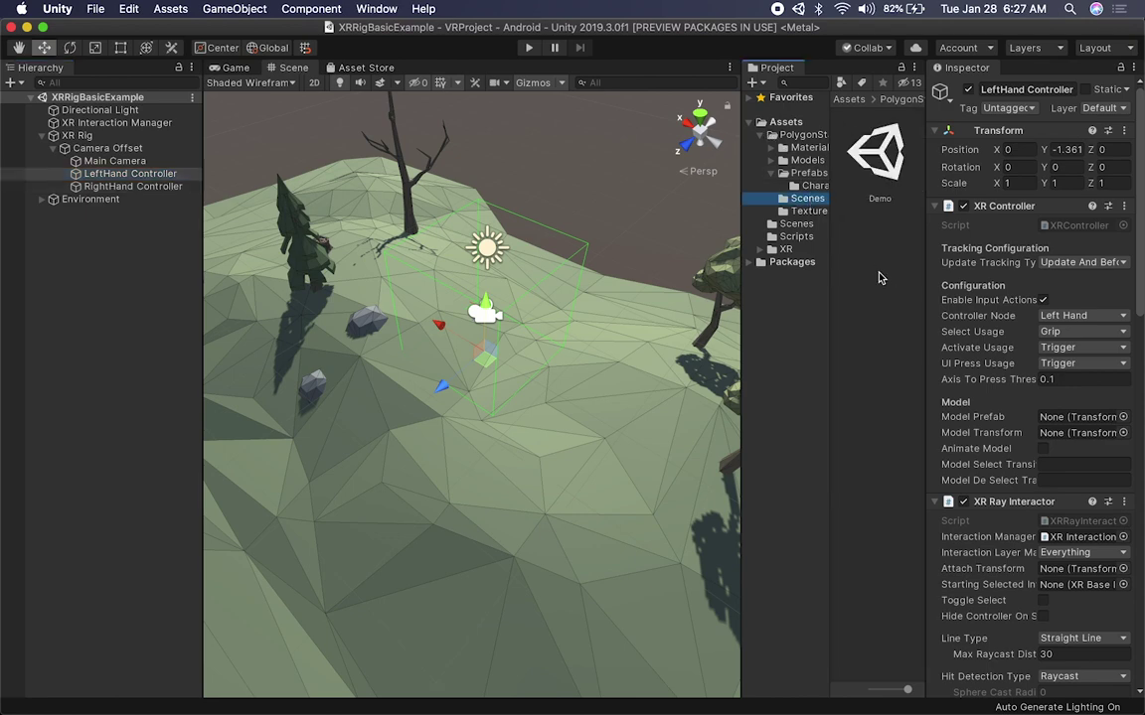
click(880, 199)
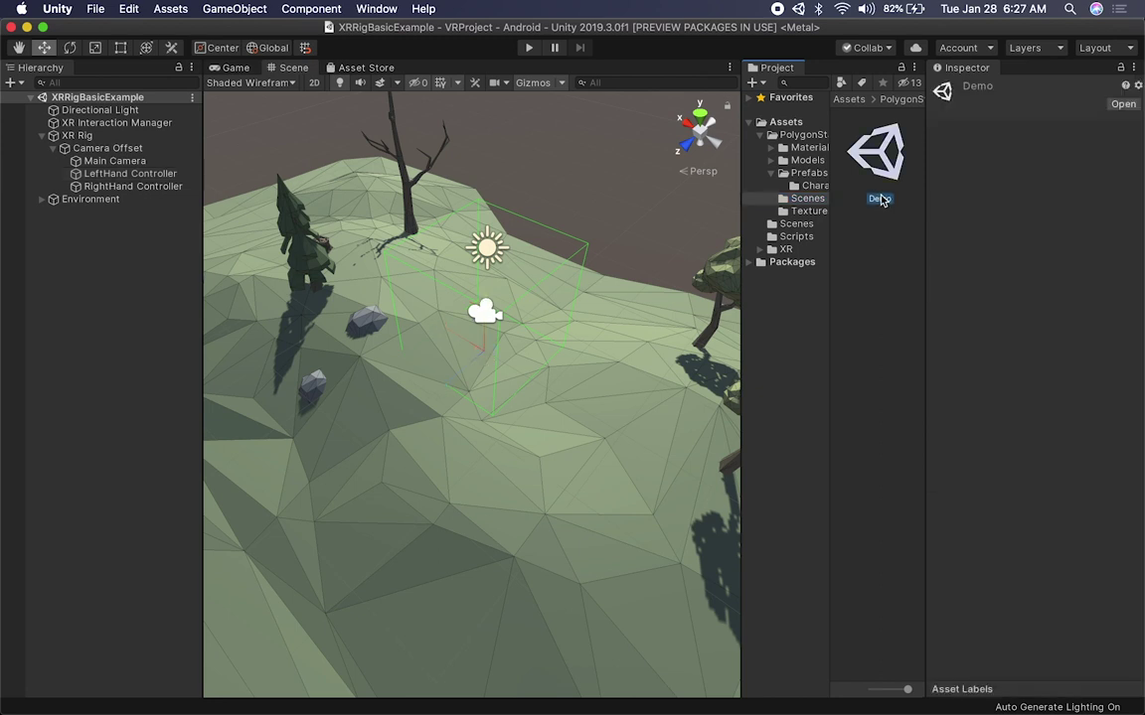
click(823, 173)
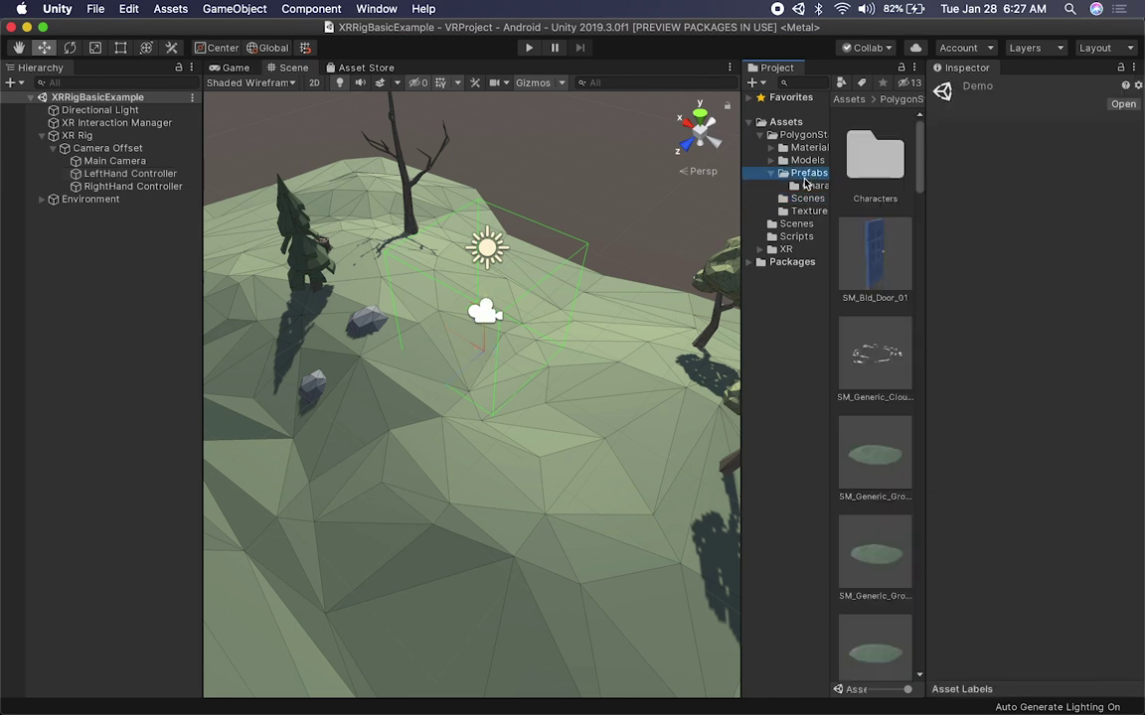
Step: Create a new scene named XRRigTeleportation in the project's Assets/Scenes folder and open it
click(796, 224)
click(771, 136)
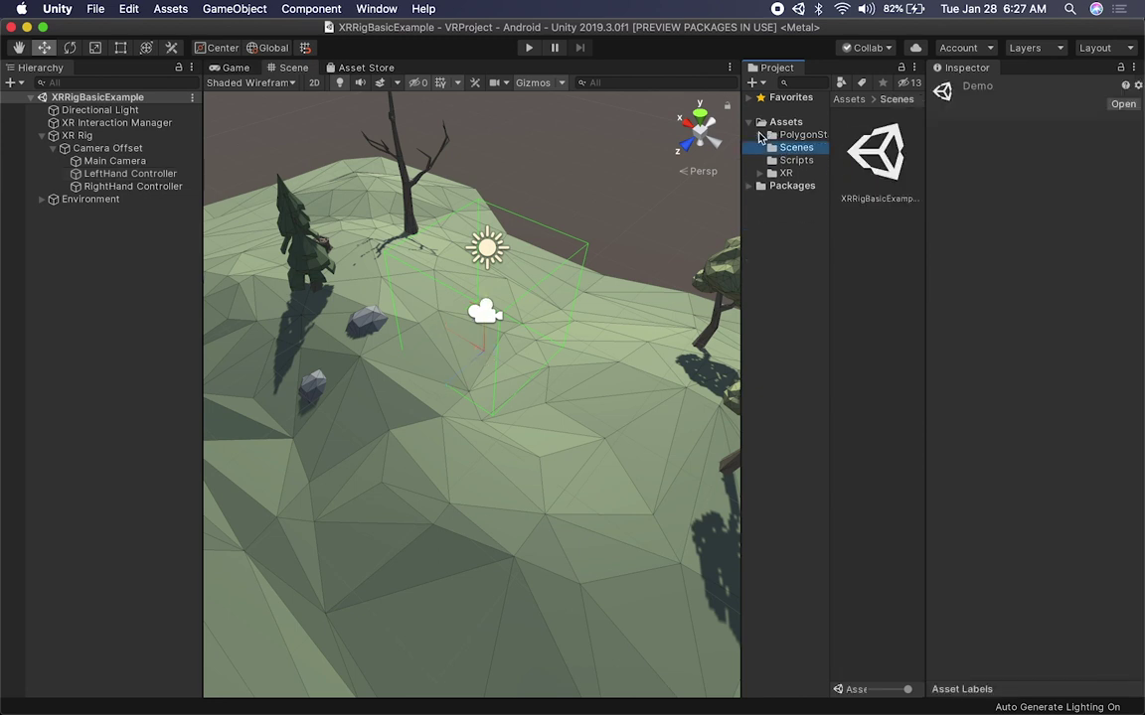
drag(742, 238, 618, 238)
click(752, 204)
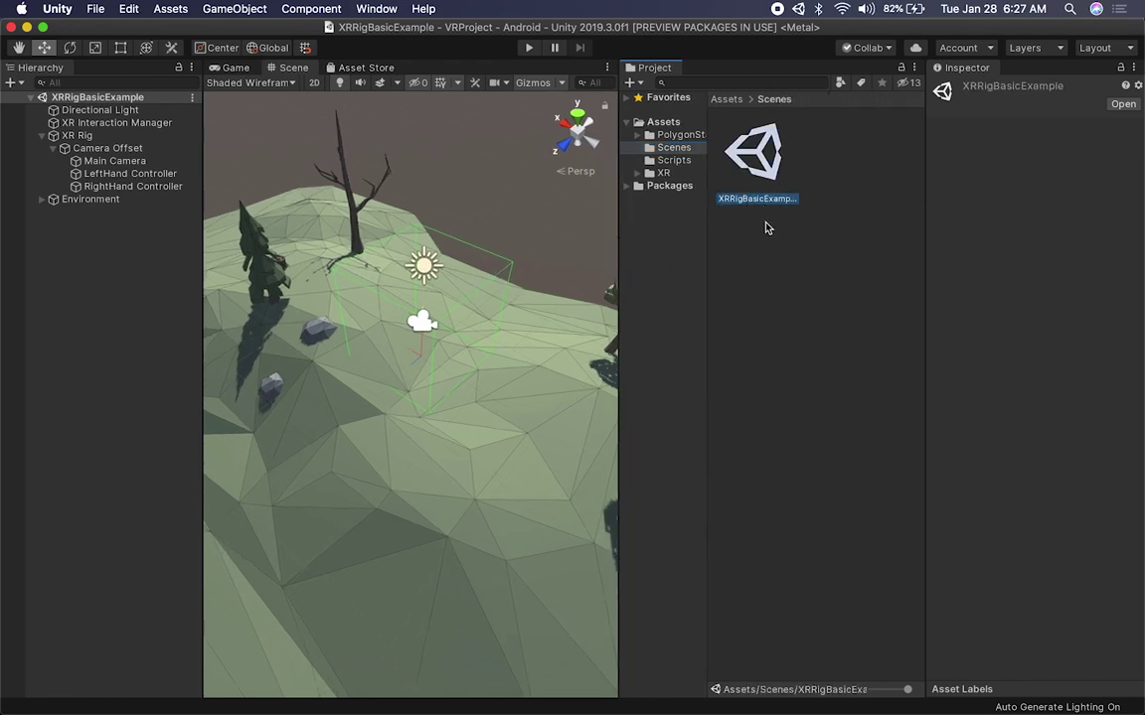
right_click(766, 227)
mouse_move(773, 234)
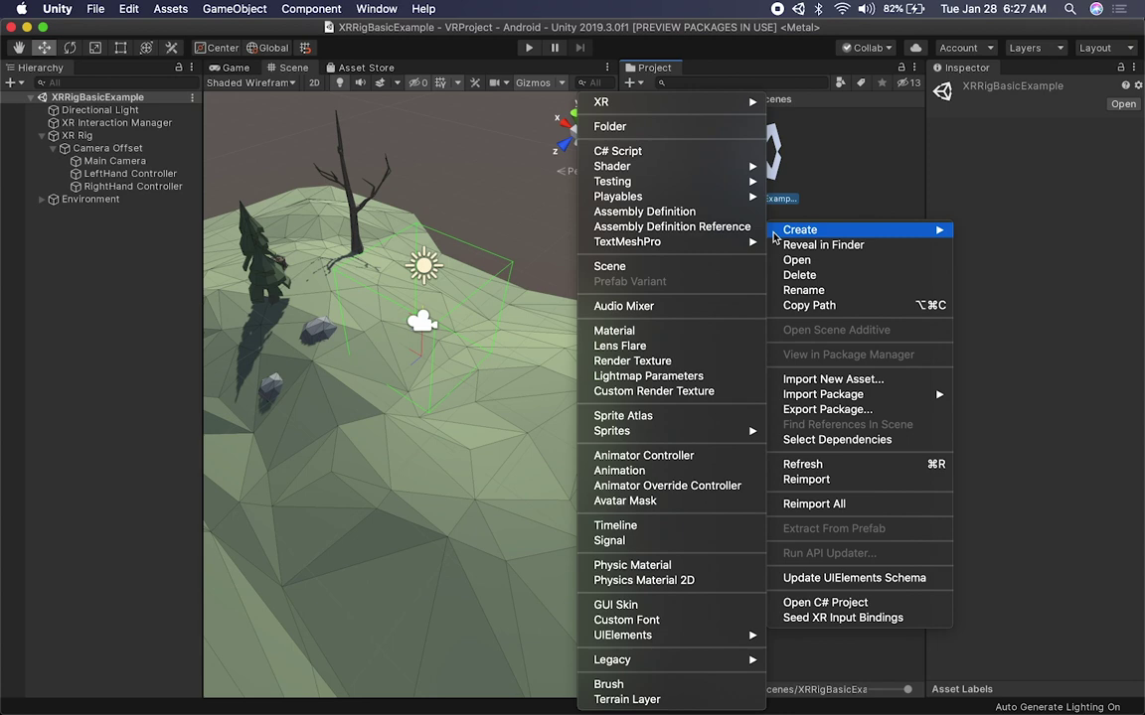
click(674, 268)
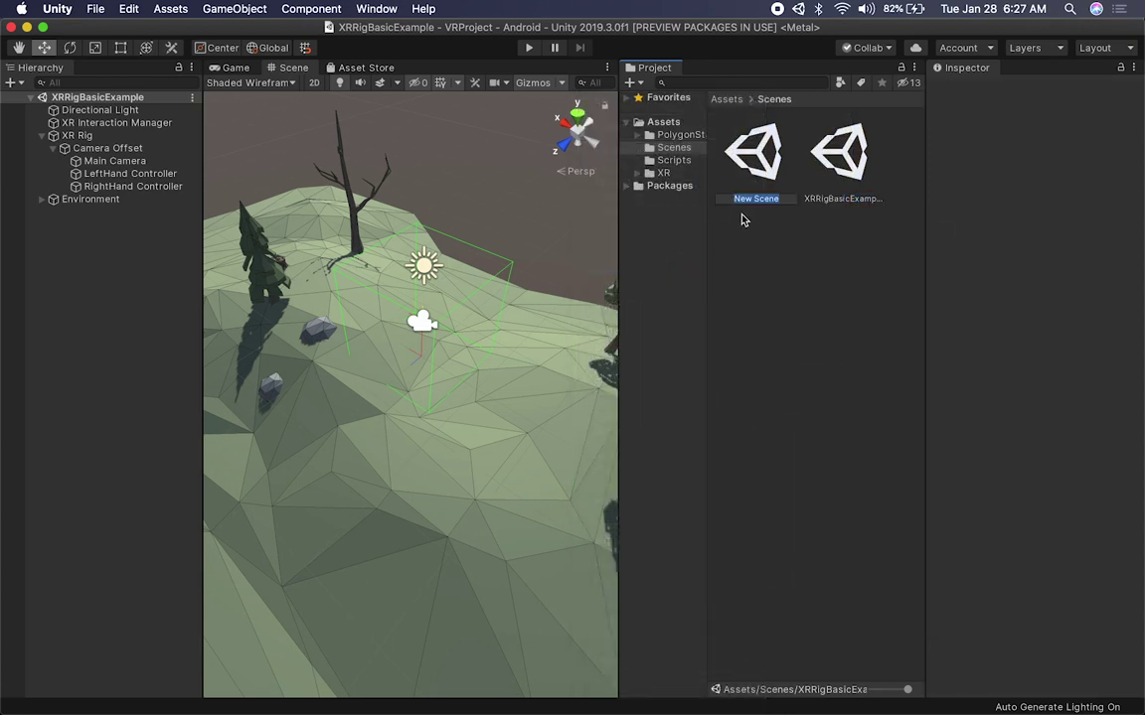
text(XRRigTeleportation)
key(Return)
double_click(843, 199)
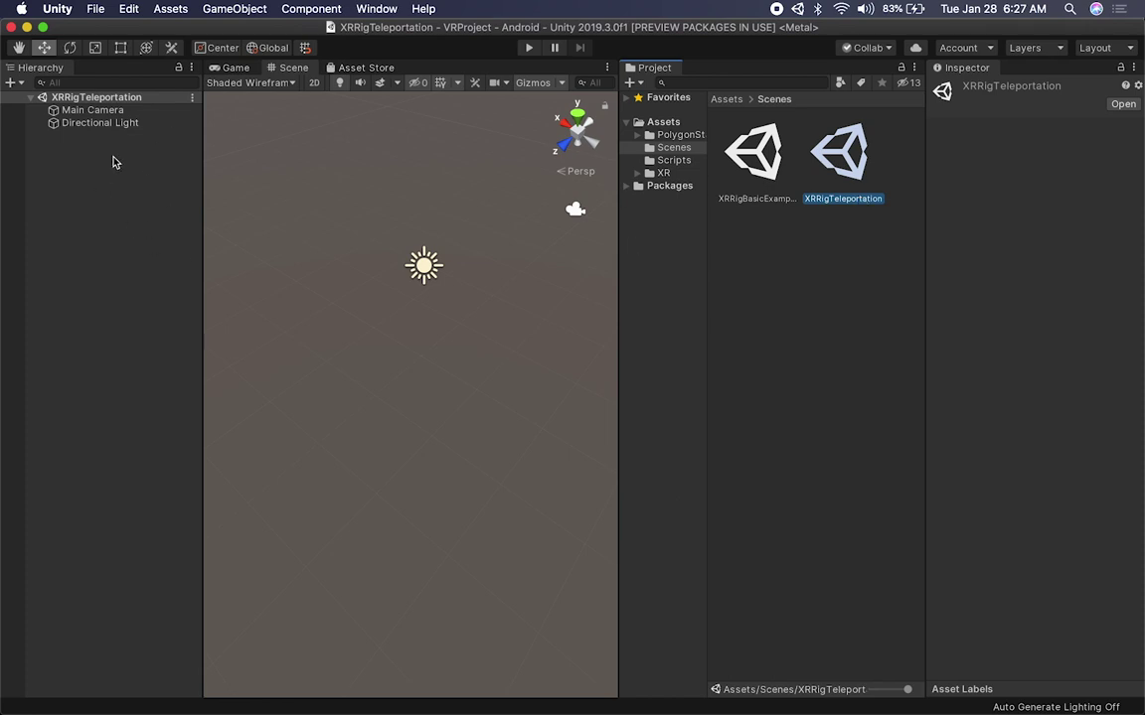
Step: Add a Room-Scale XR Rig to the XRRigTeleportation scene
right_click(99, 200)
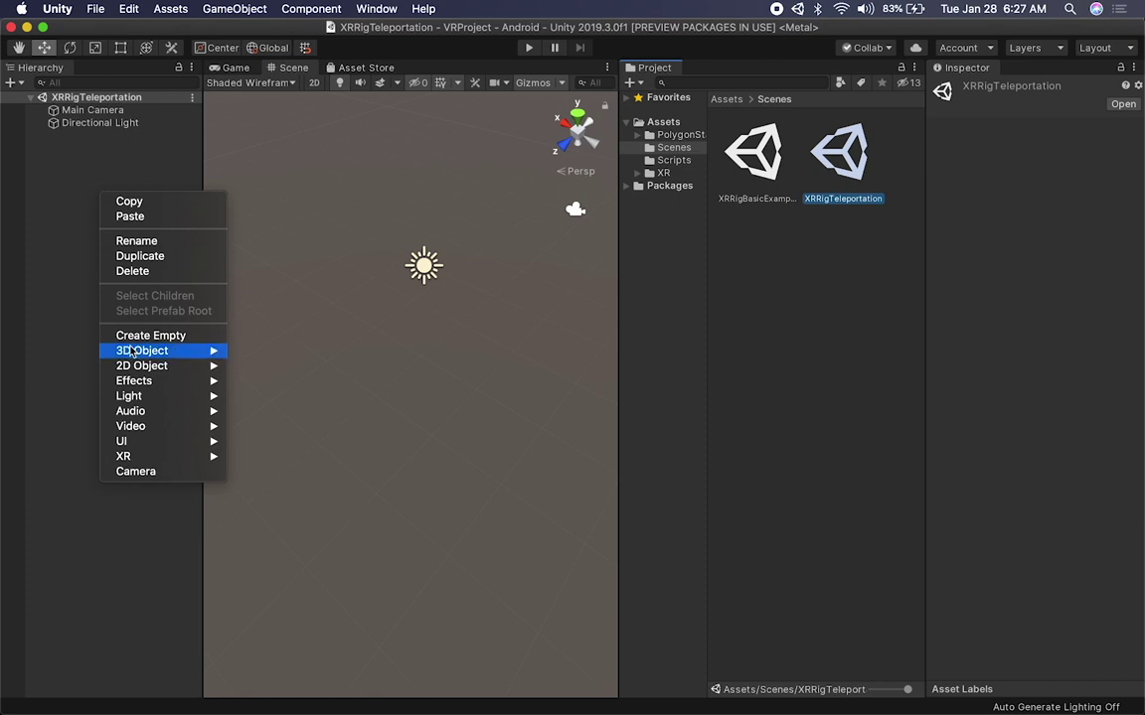
mouse_move(134, 444)
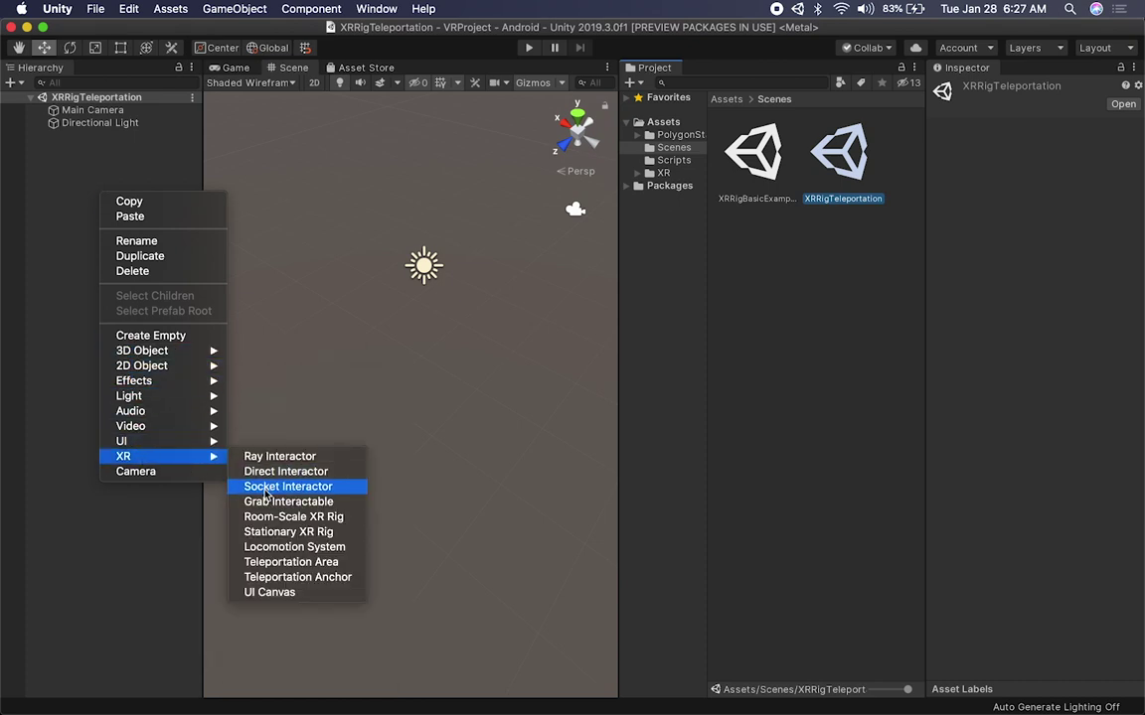
click(269, 518)
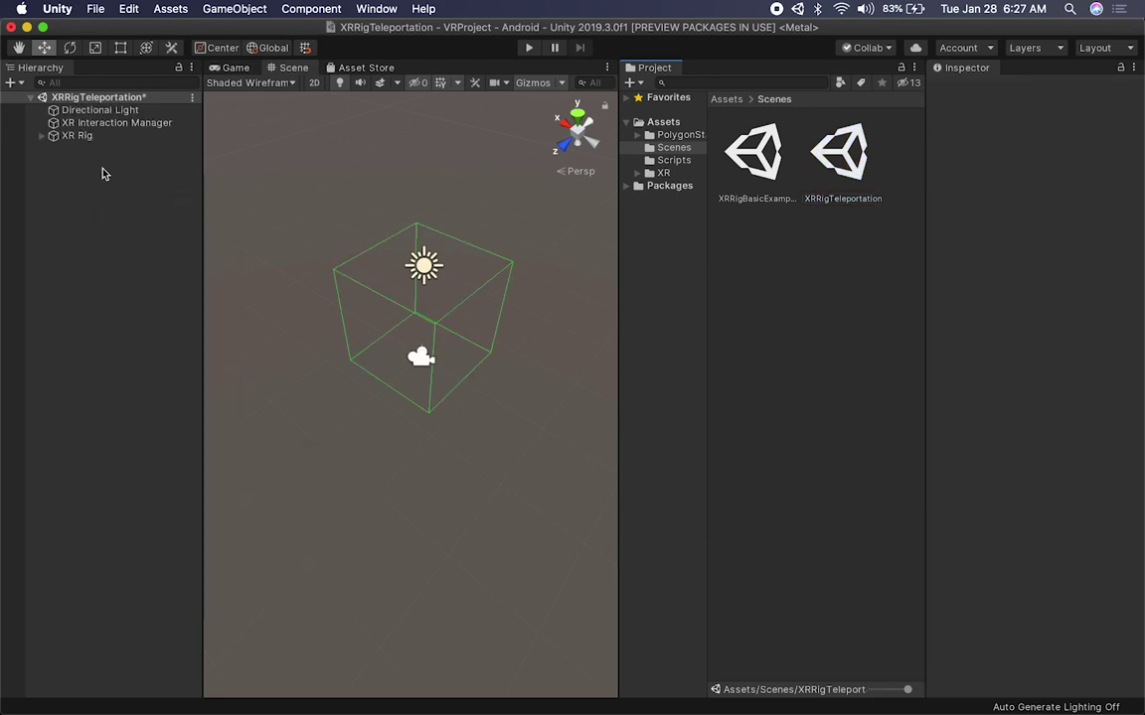
Step: Expand the XR Rig and examine the components of the rig, its Camera Offset, Main Camera and both hand controllers
click(41, 135)
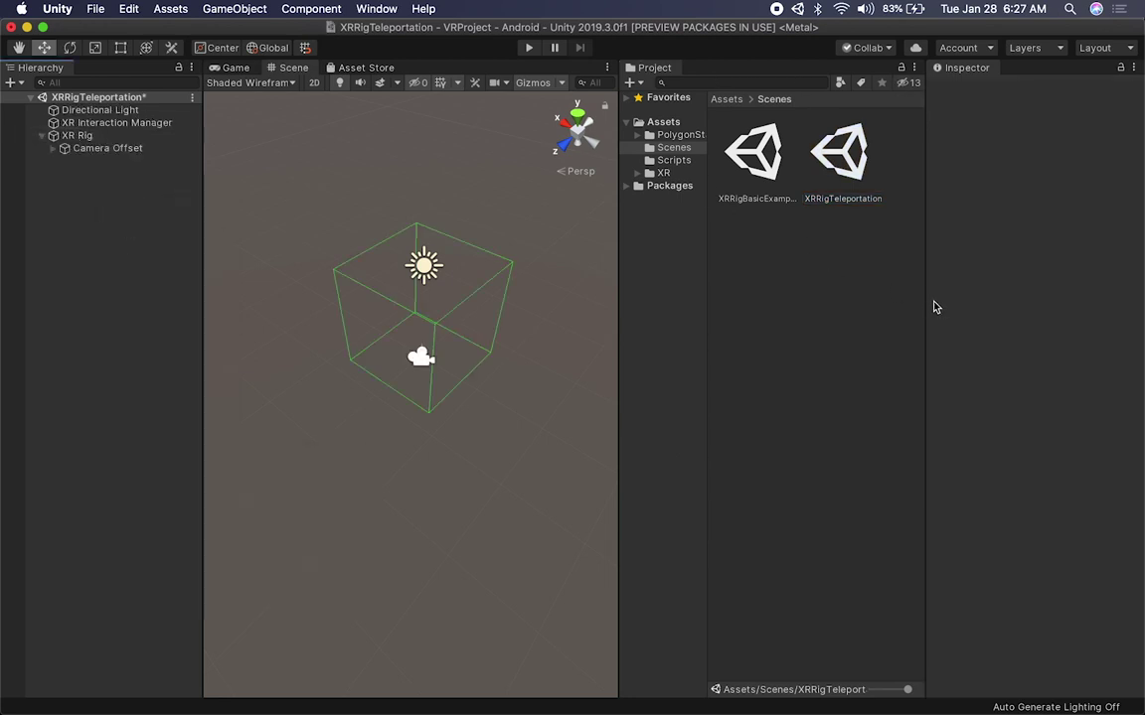
drag(925, 304, 874, 304)
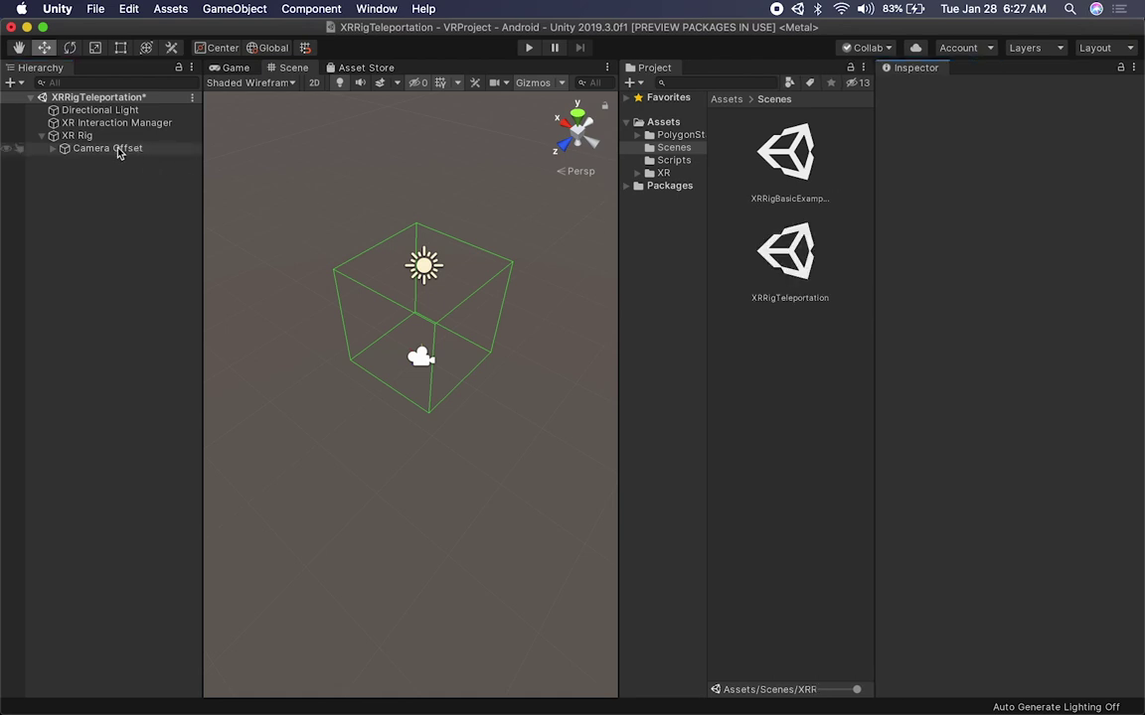
click(78, 136)
click(83, 149)
click(83, 137)
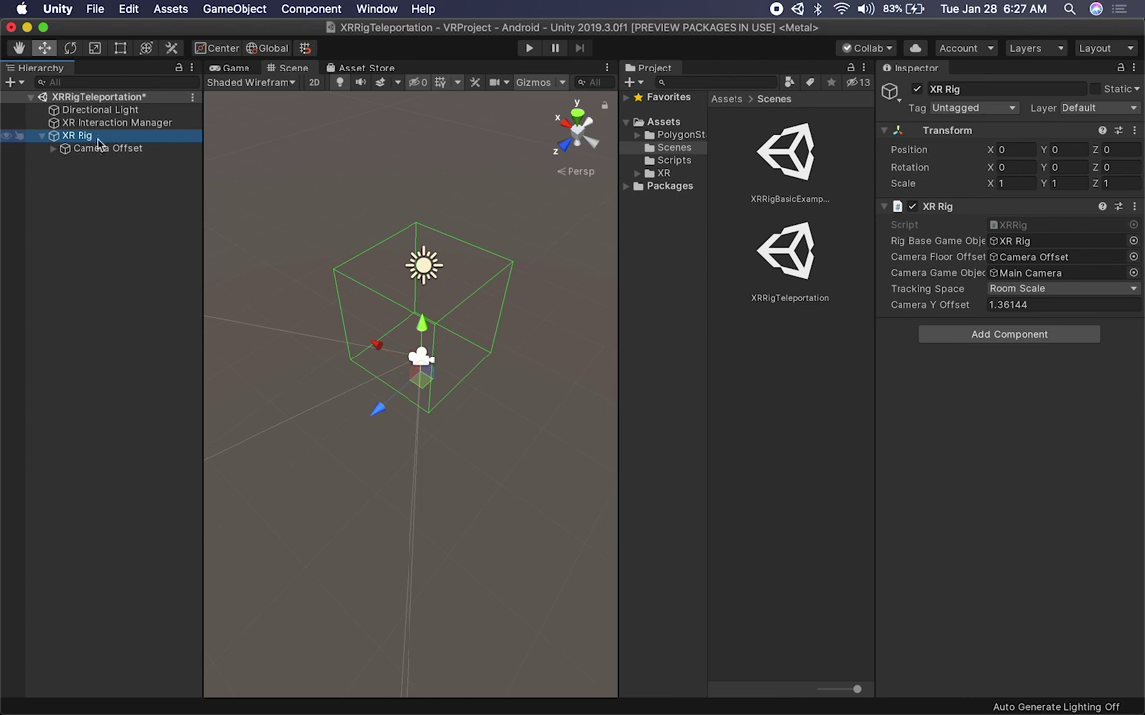
click(97, 149)
click(52, 149)
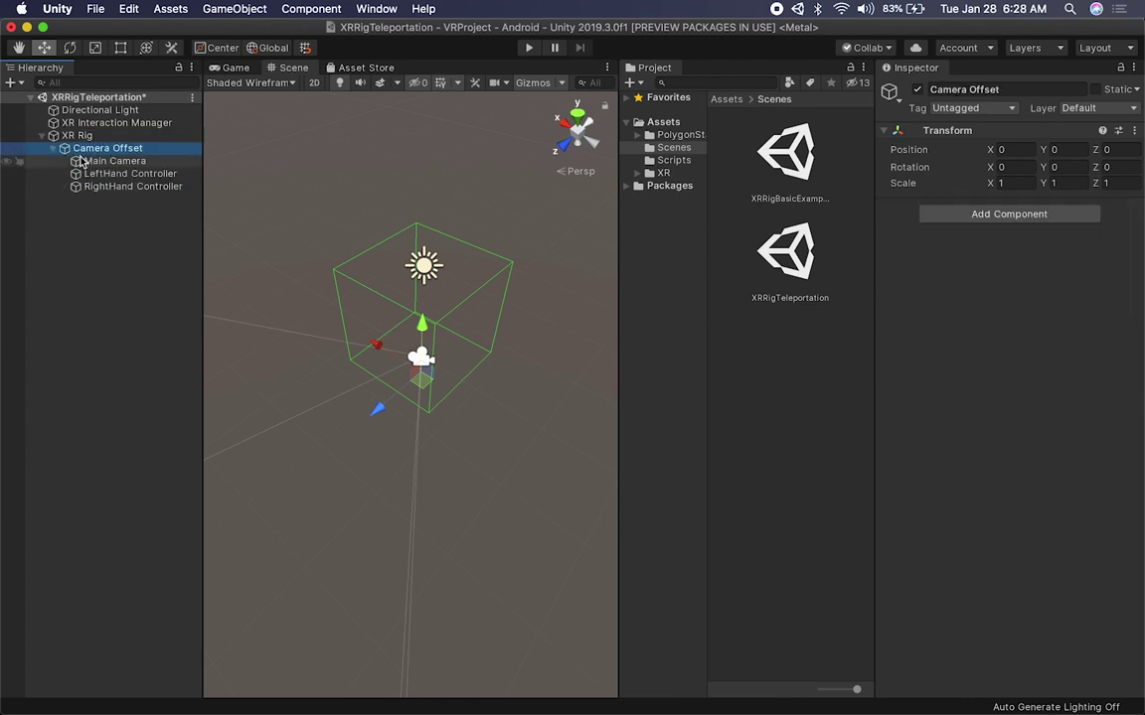
click(100, 161)
click(102, 173)
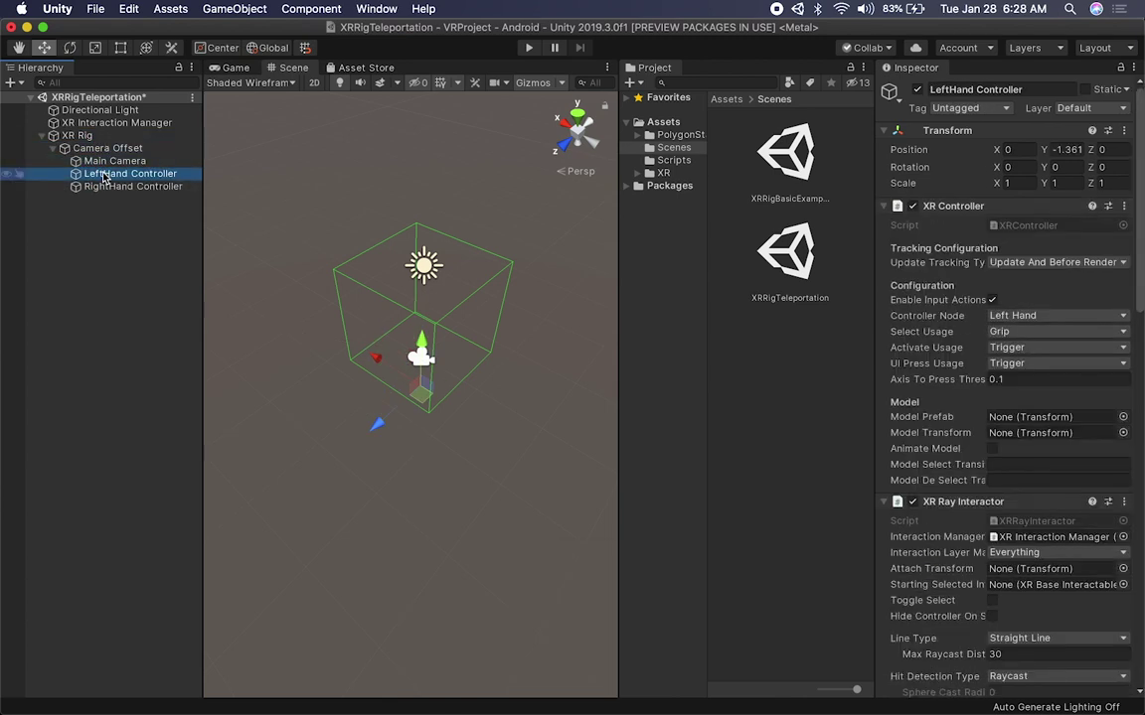
click(120, 185)
Step: Set the XR Ray Interactor's Max Raycast Distance to 60 on both the LeftHand and RightHand Controllers
click(109, 174)
shift+click(120, 187)
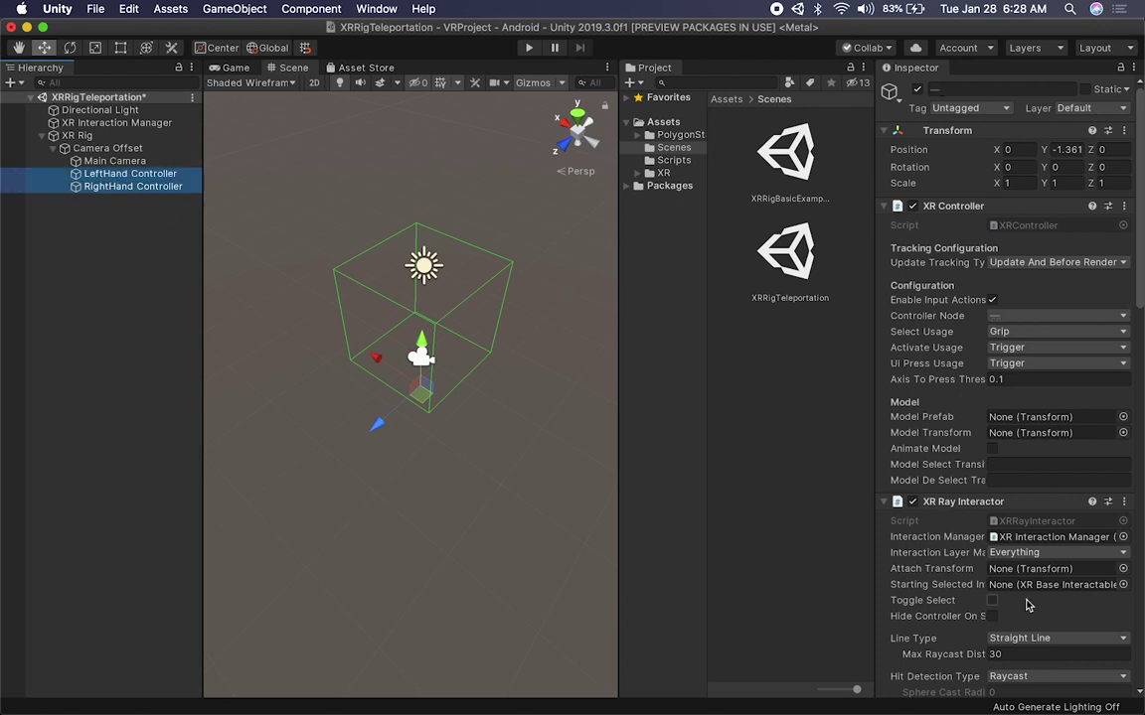
scroll(927, 544, down, 7)
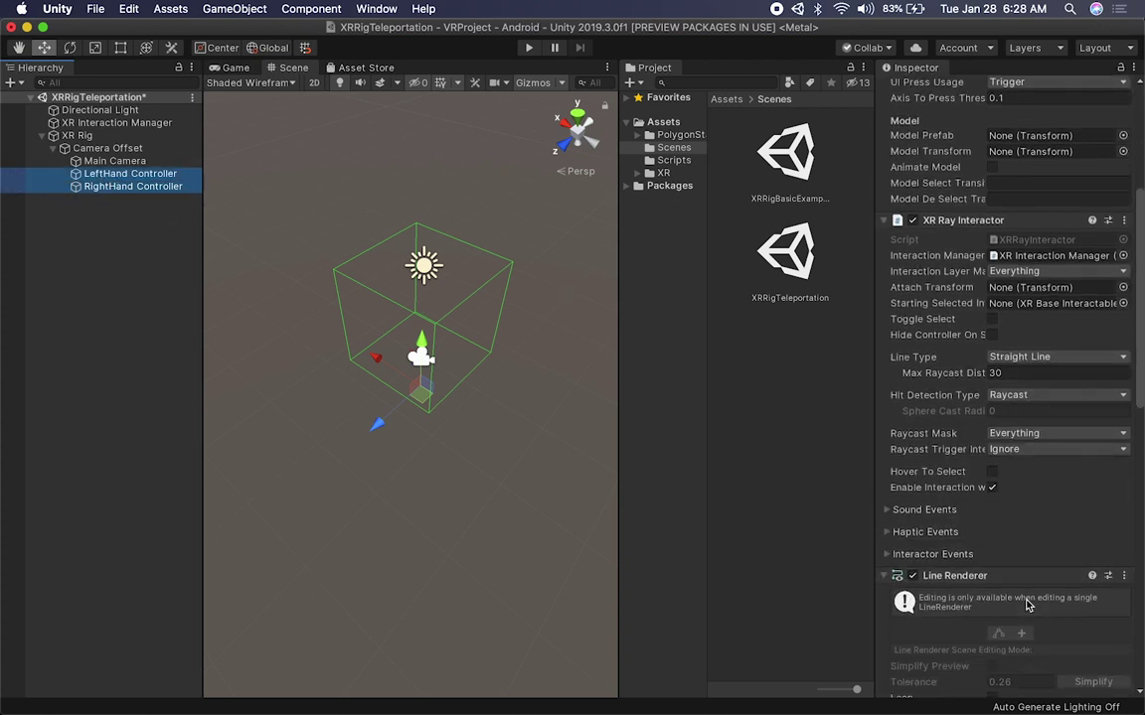
click(1009, 373)
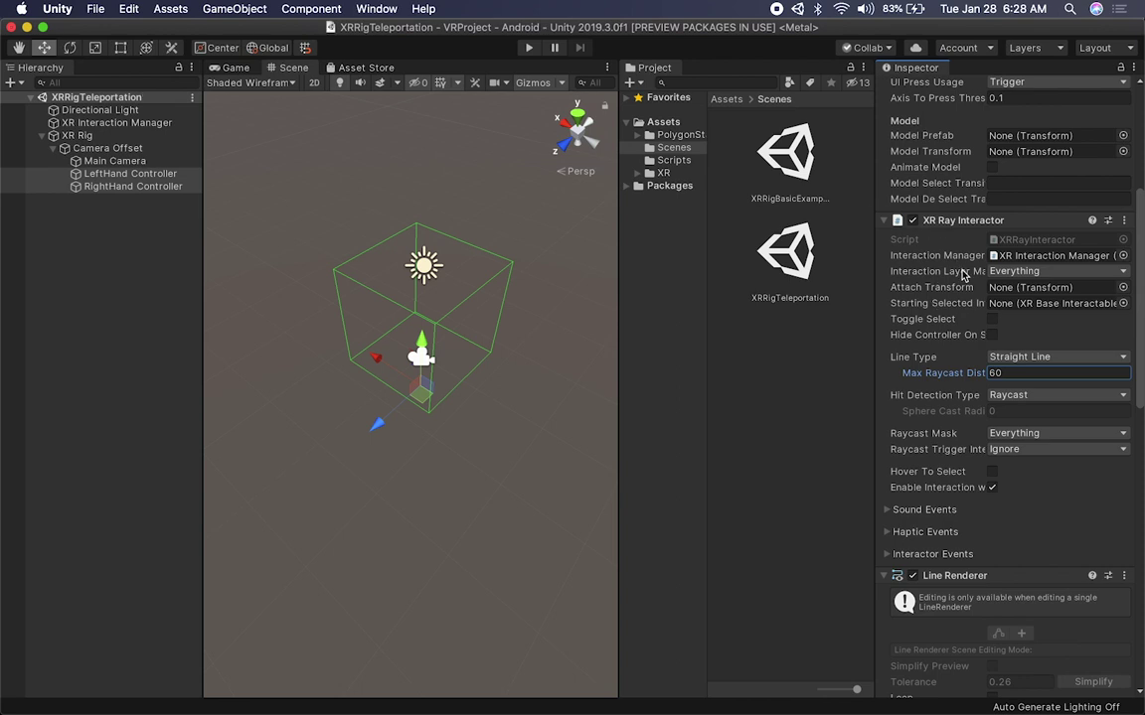
Step: Add a Locomotion System component to the XR Rig and assign the XR Rig as its rig reference
click(78, 135)
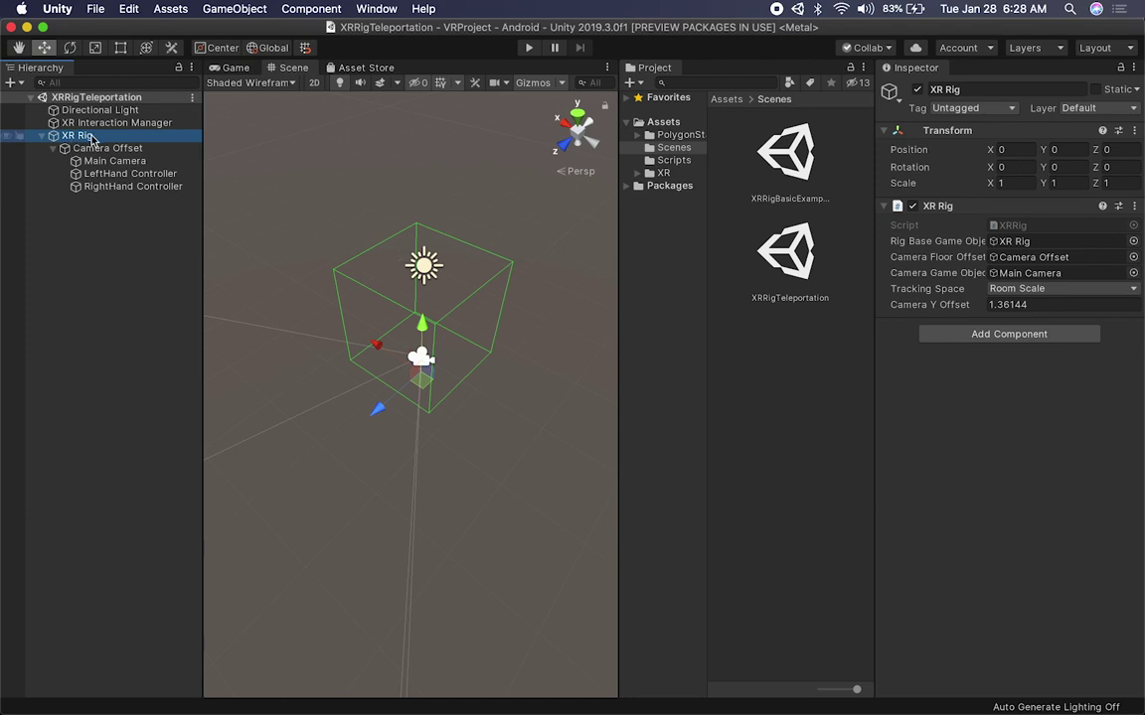
click(997, 339)
text(loco)
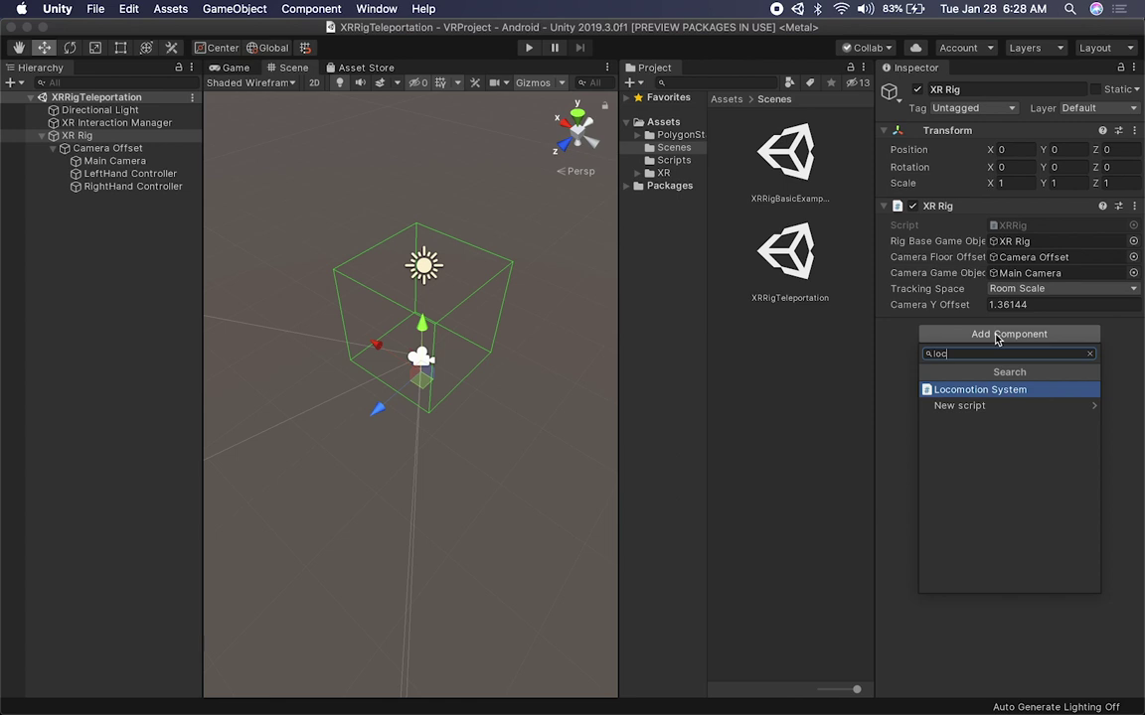
key(Return)
key(super+s)
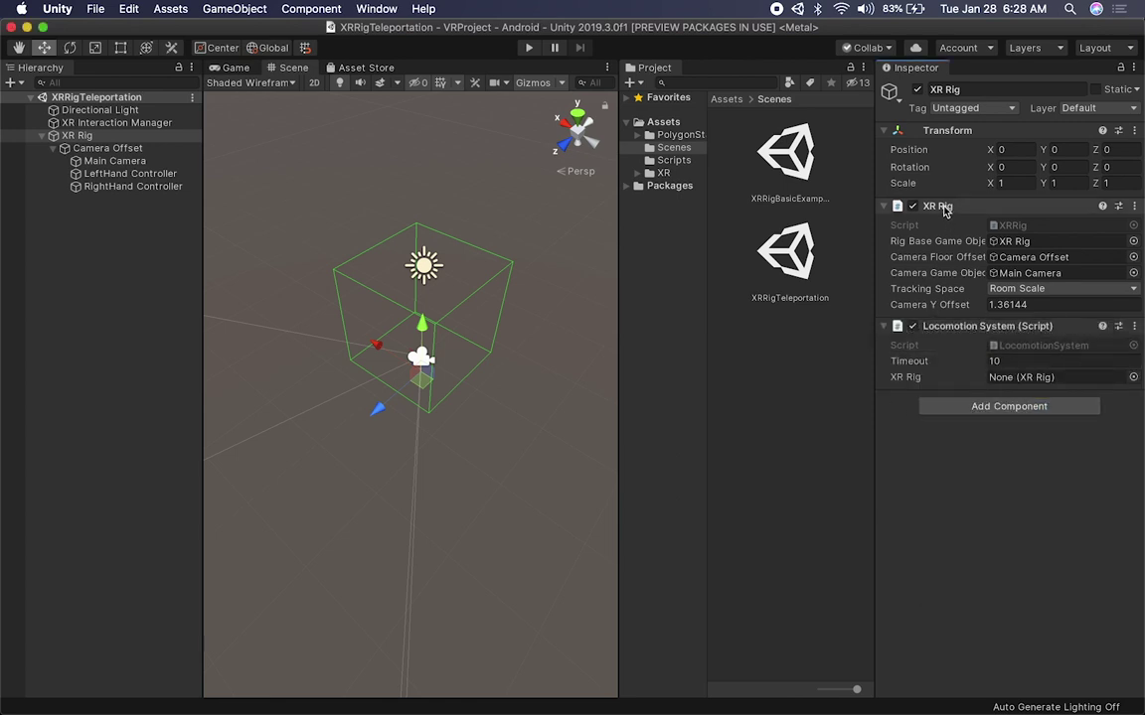
drag(1015, 388, 1014, 385)
Step: Add a Teleportation Provider component to the XR Rig and assign the rig's Locomotion System as its System
click(988, 404)
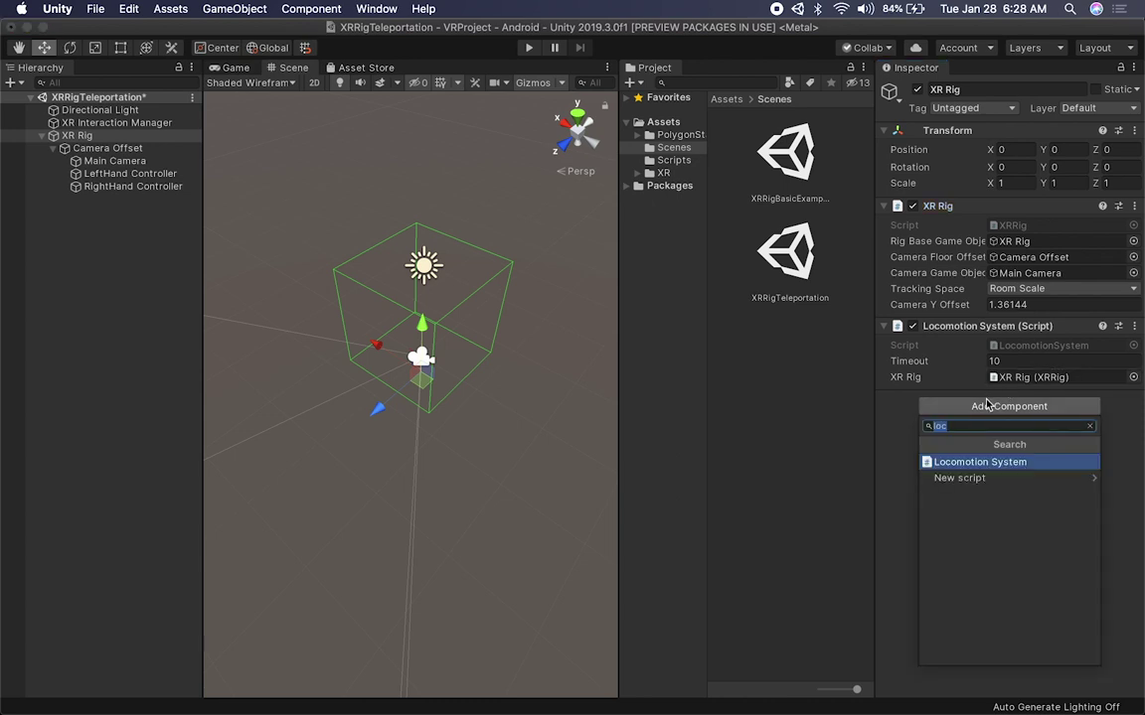
text(tele)
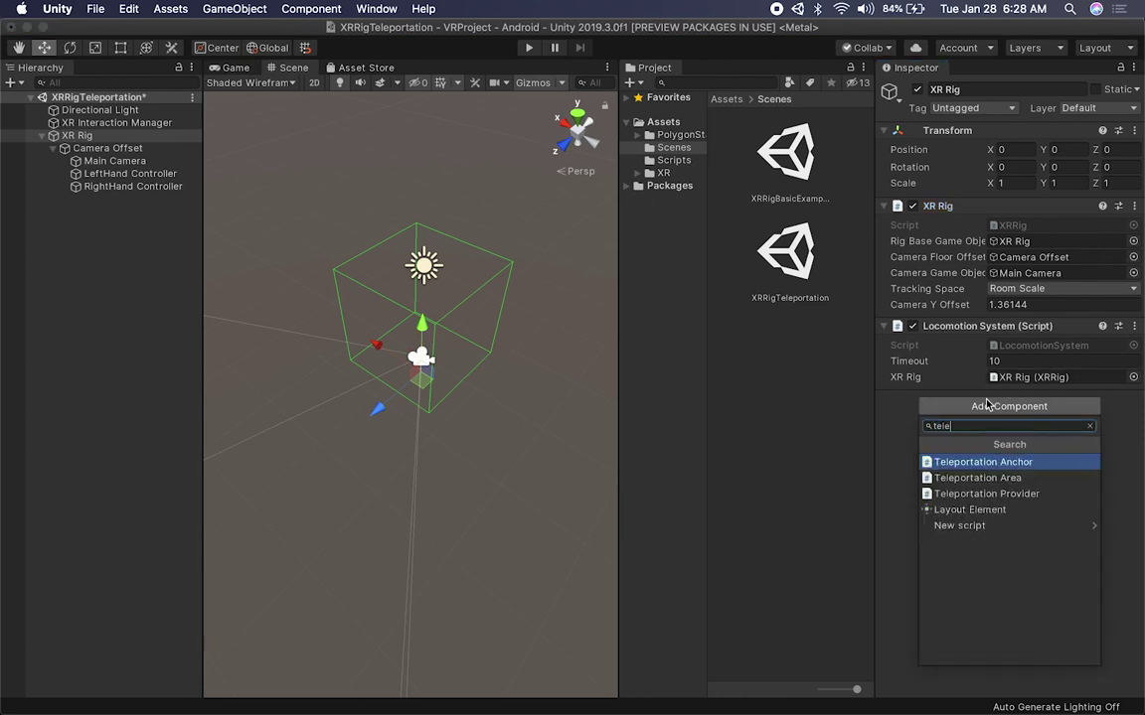
key(Down)
key(Down)
key(Return)
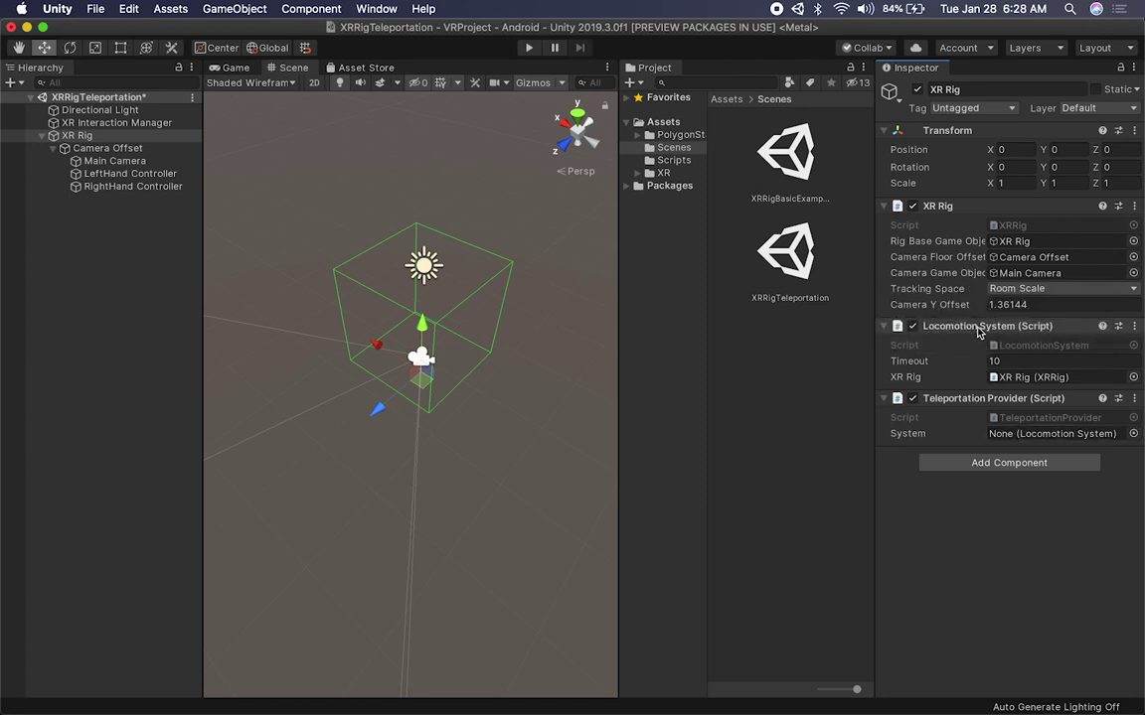
drag(954, 325, 1015, 435)
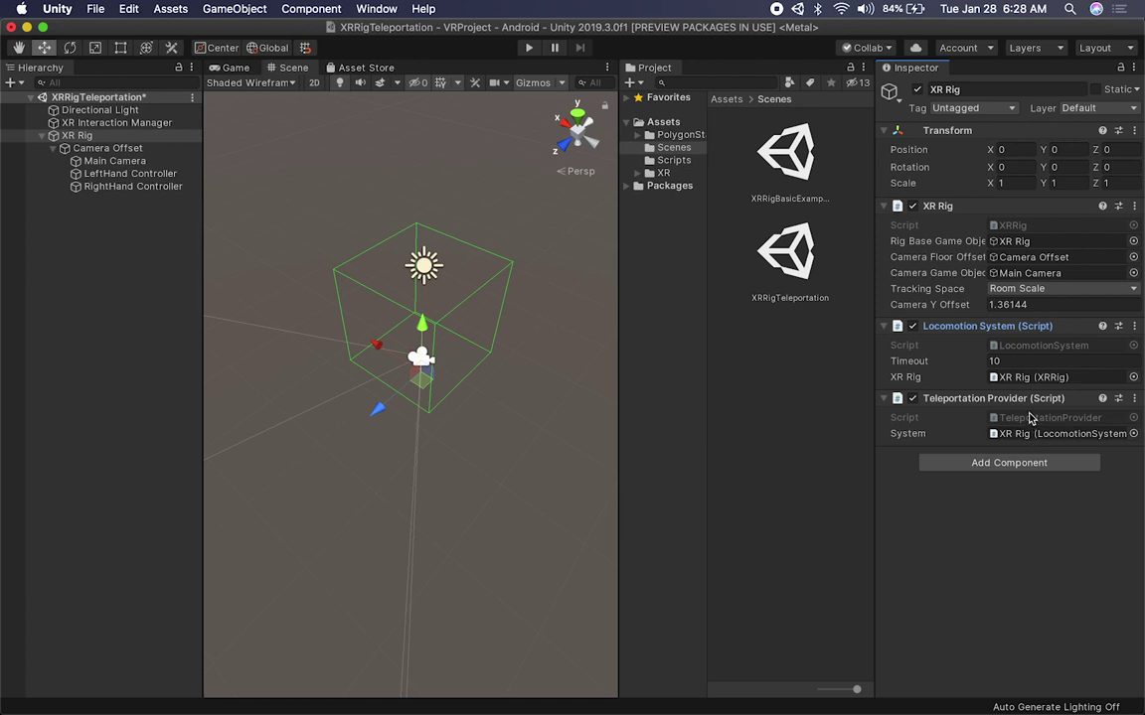
Step: Add a Snap Turn Provider component to the XR Rig and assign the rig's Locomotion System as its System
mouse_move(913, 441)
click(992, 463)
text(sna)
key(Down)
key(Return)
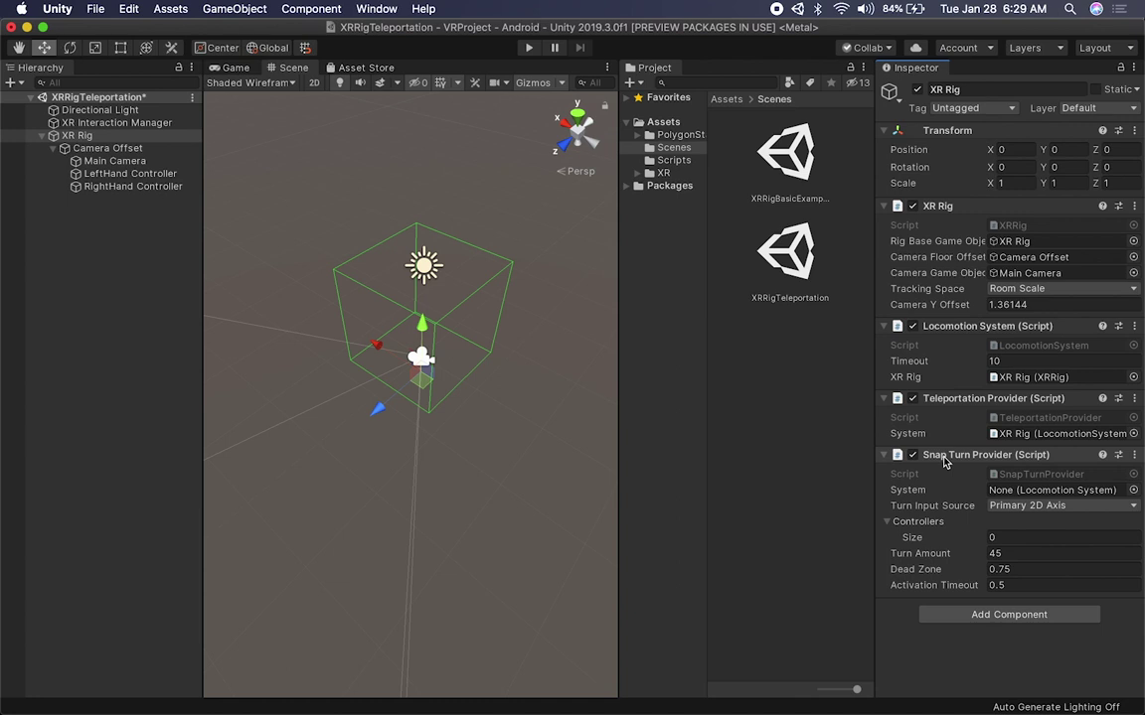
drag(982, 330, 1020, 501)
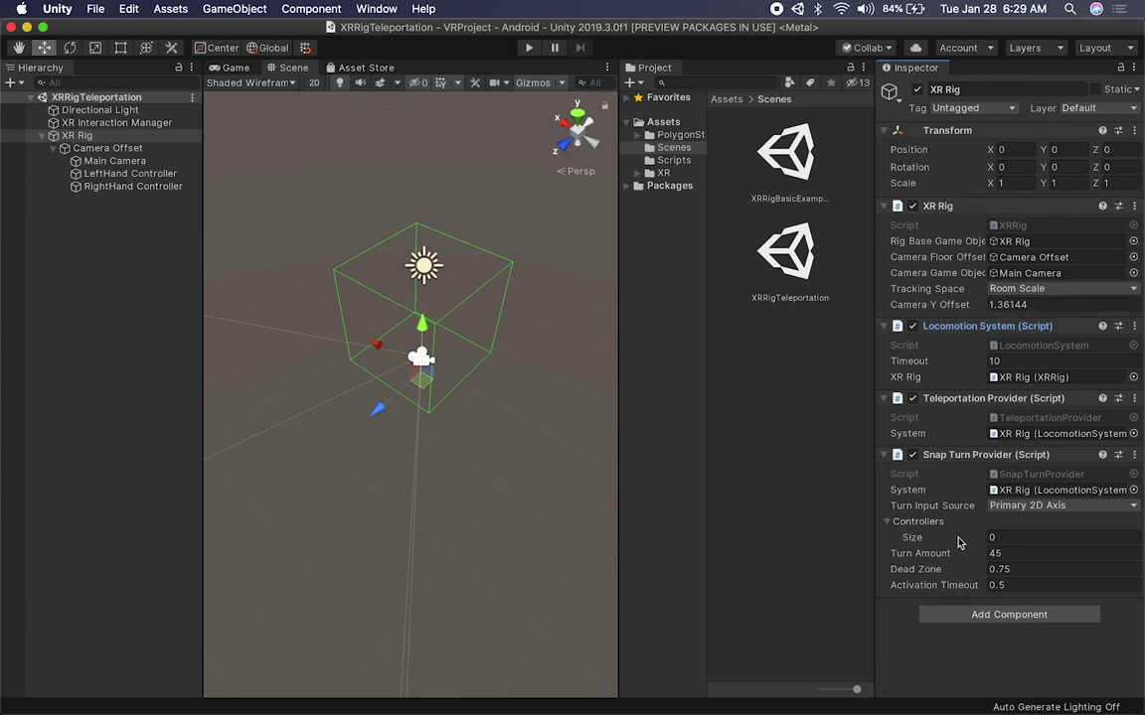
Step: Set the Snap Turn Provider's Controllers size to 2 and assign LeftHand Controller to Element 0 and RightHand Controller to Element 1
click(1007, 537)
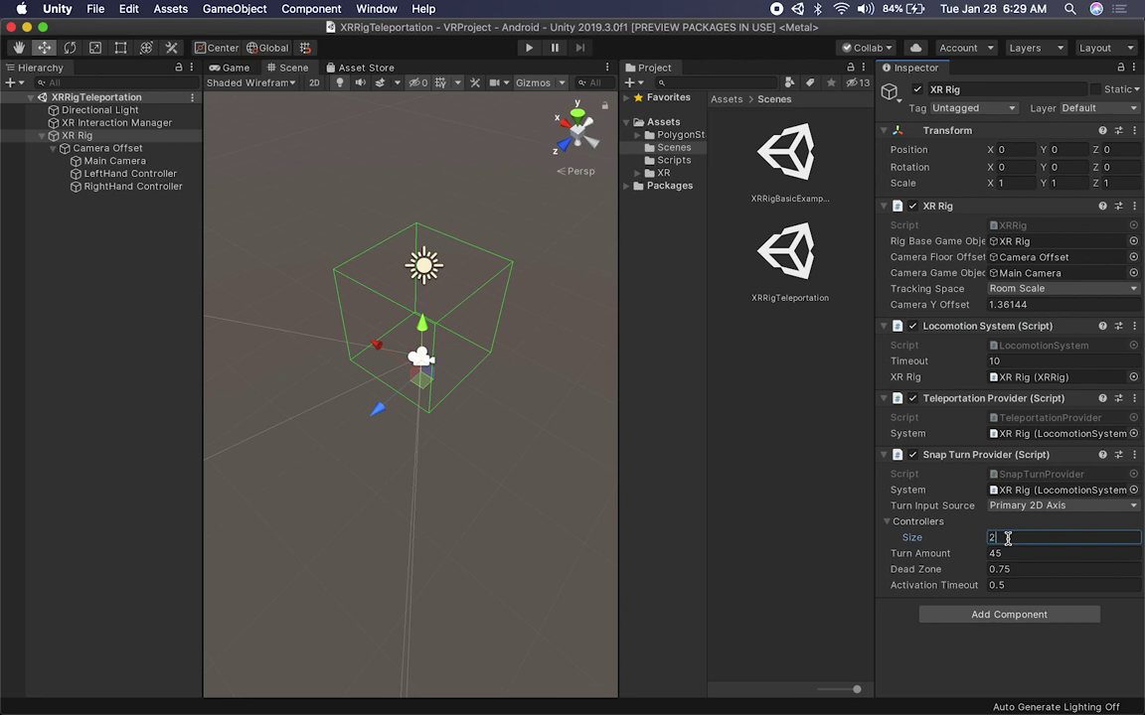
text(2)
key(Return)
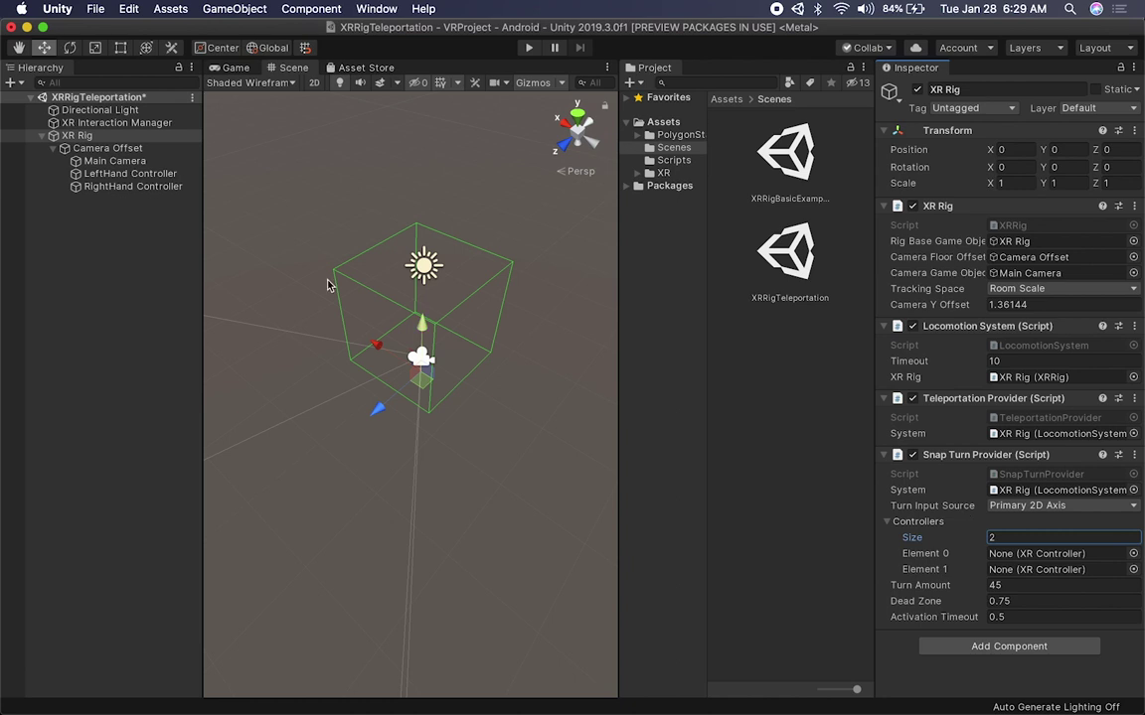
drag(137, 175, 1038, 555)
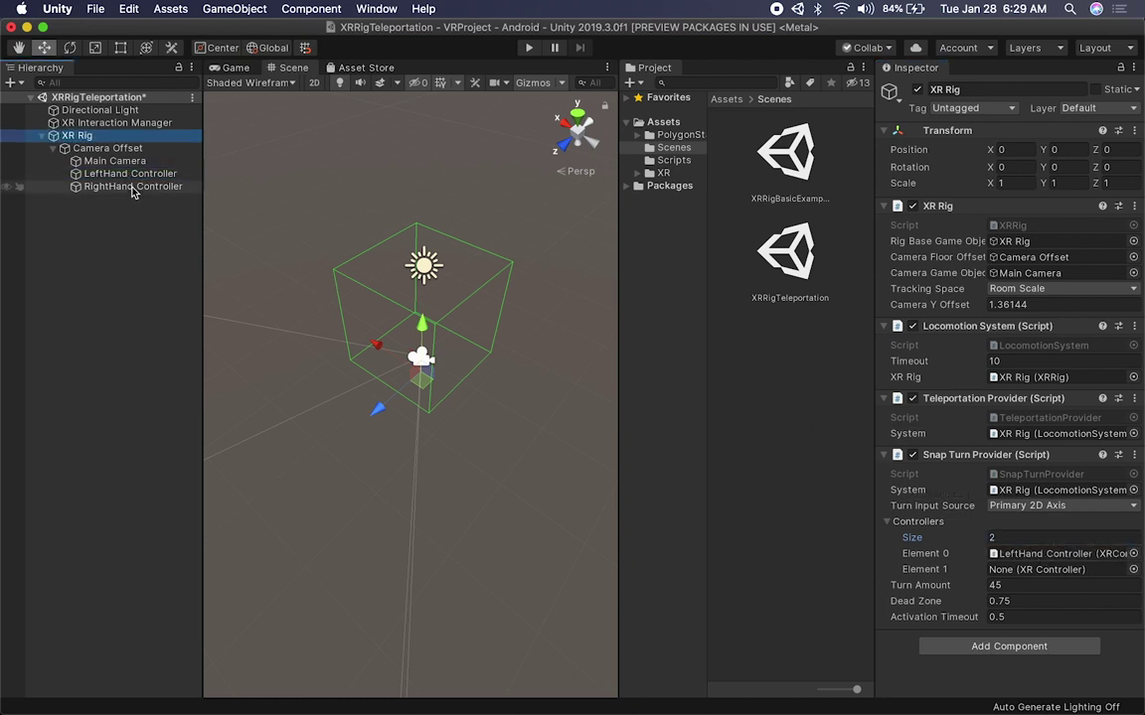
drag(132, 189, 1016, 569)
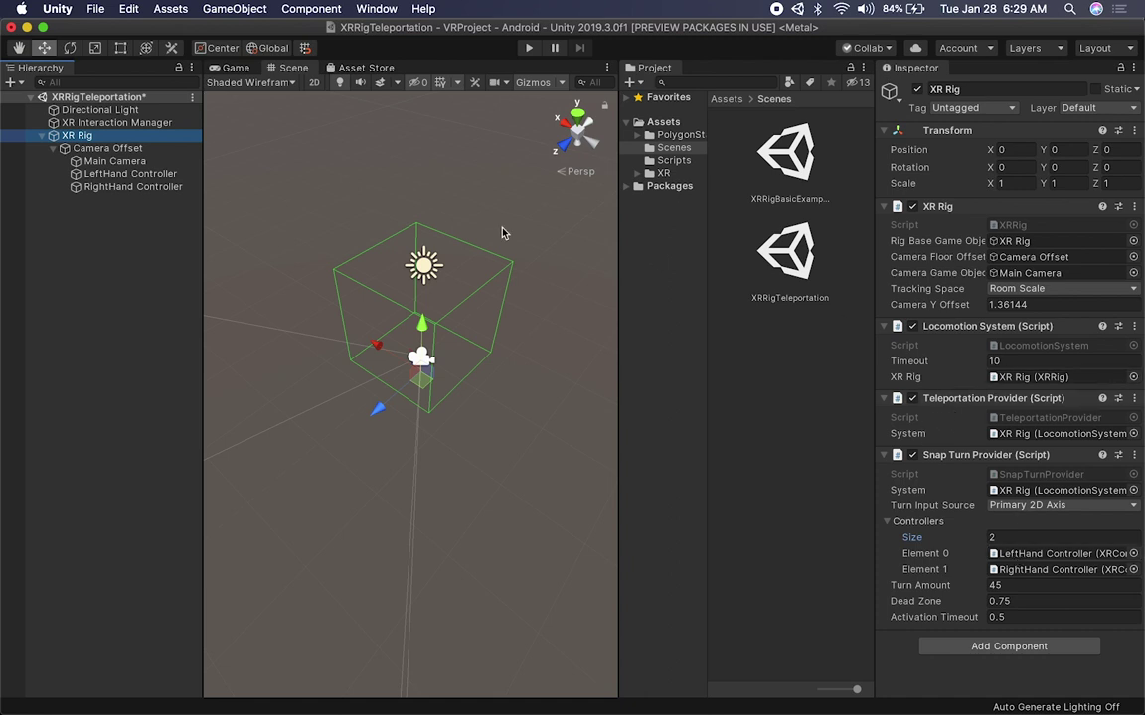
Step: Open the PolygonStarter Prefabs folder and browse to the generic ground prefabs
alt+drag(487, 301, 411, 343)
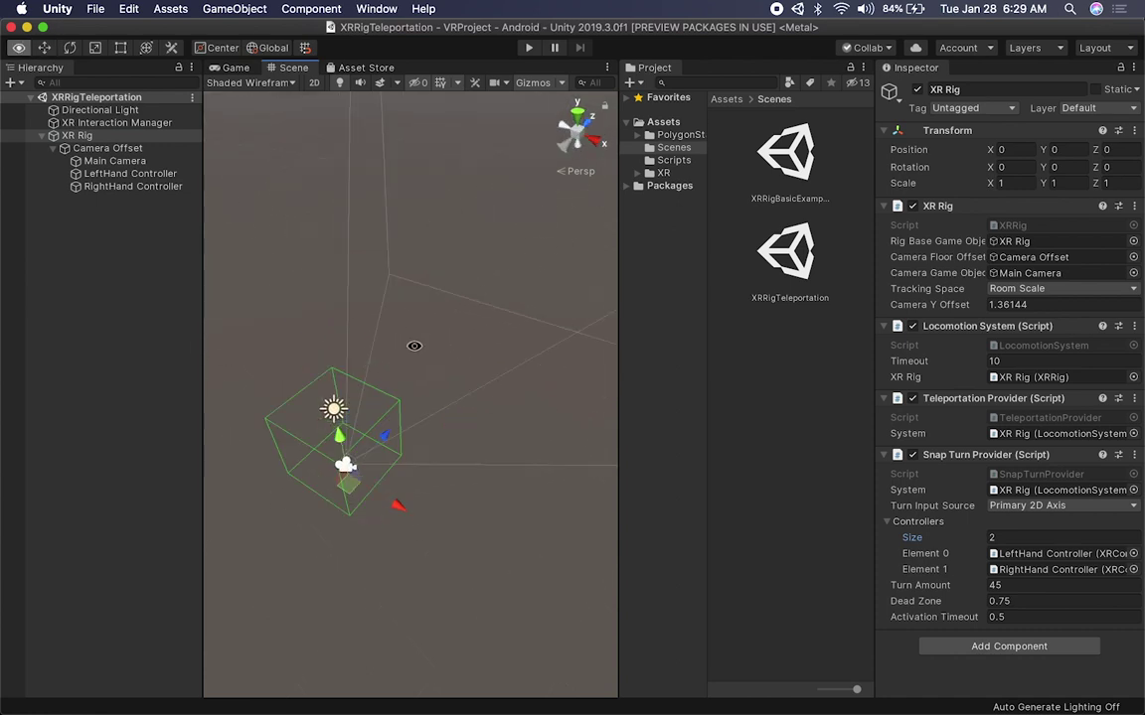
click(680, 137)
click(637, 136)
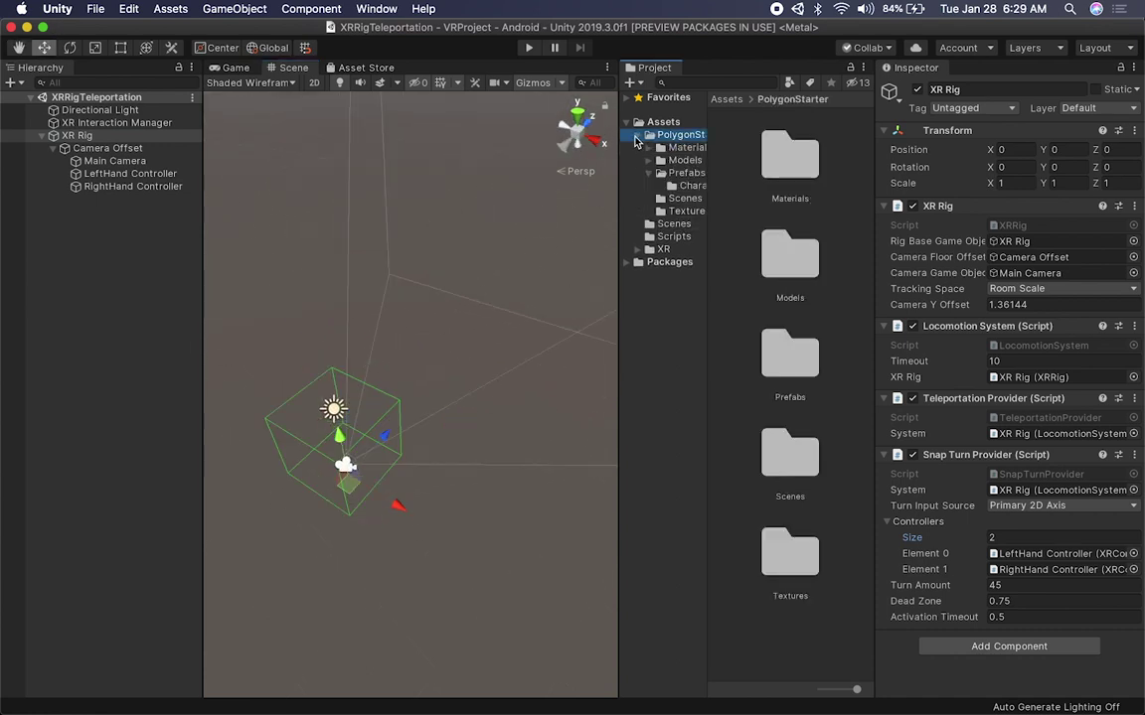
click(685, 174)
scroll(803, 337, down, 5)
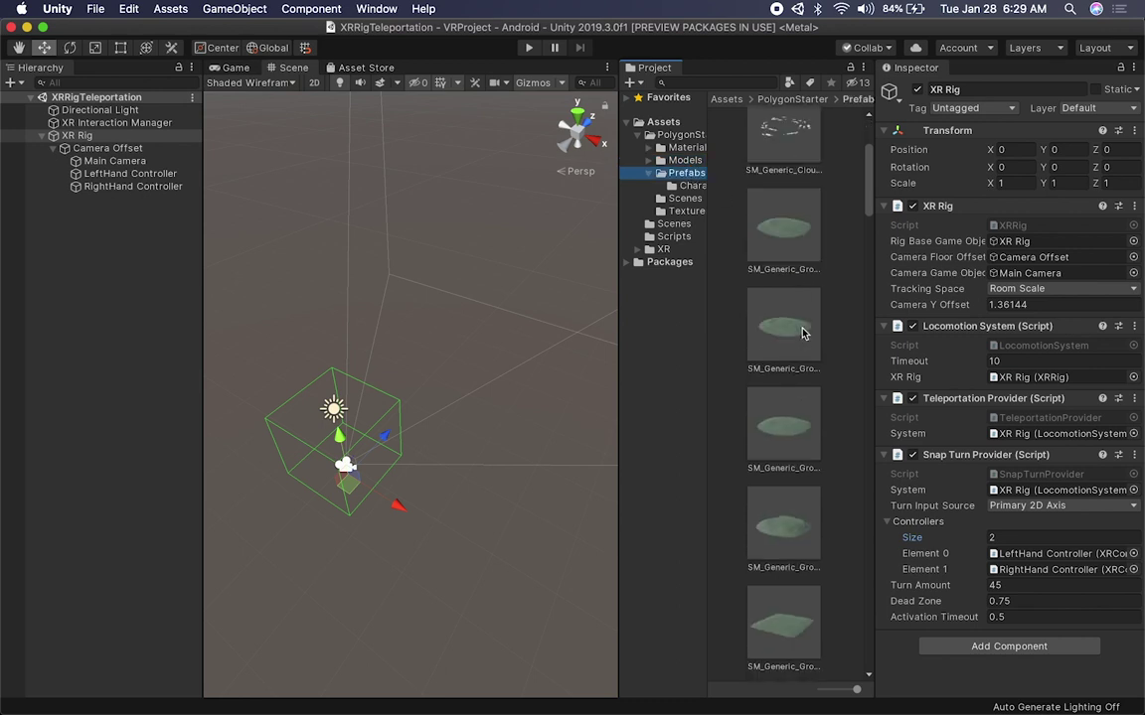
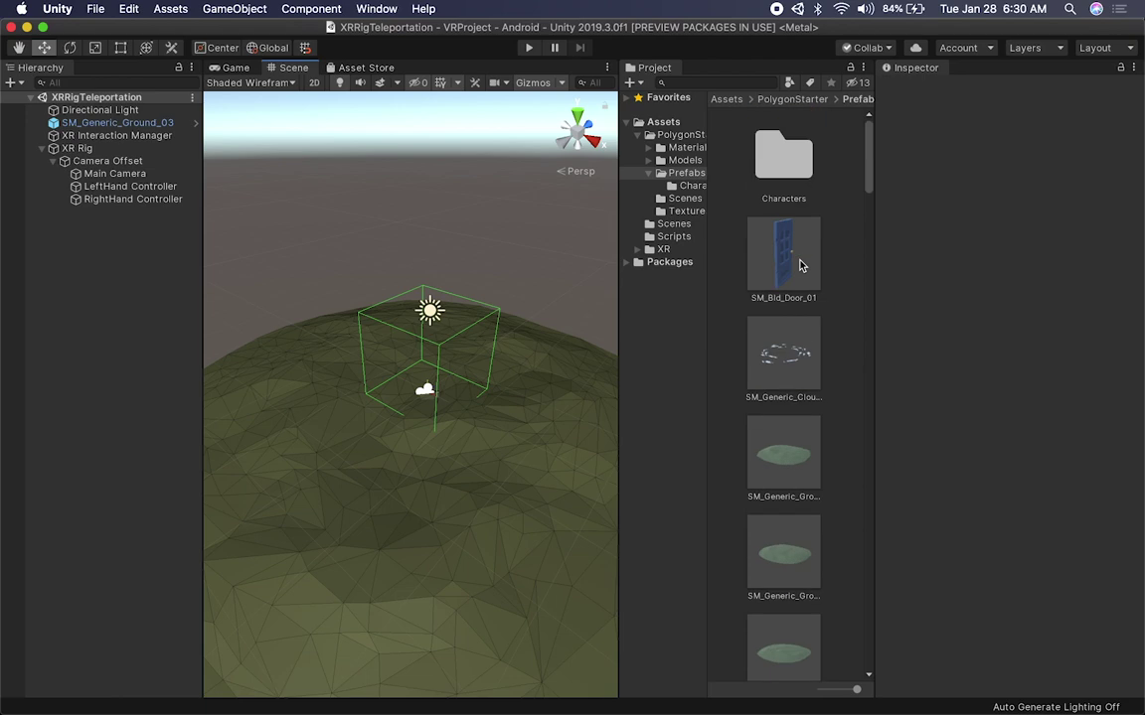
Step: Add the SM_Generic_Ground_04 prefab to the scene and zero its position
scroll(500, 452, down, 10)
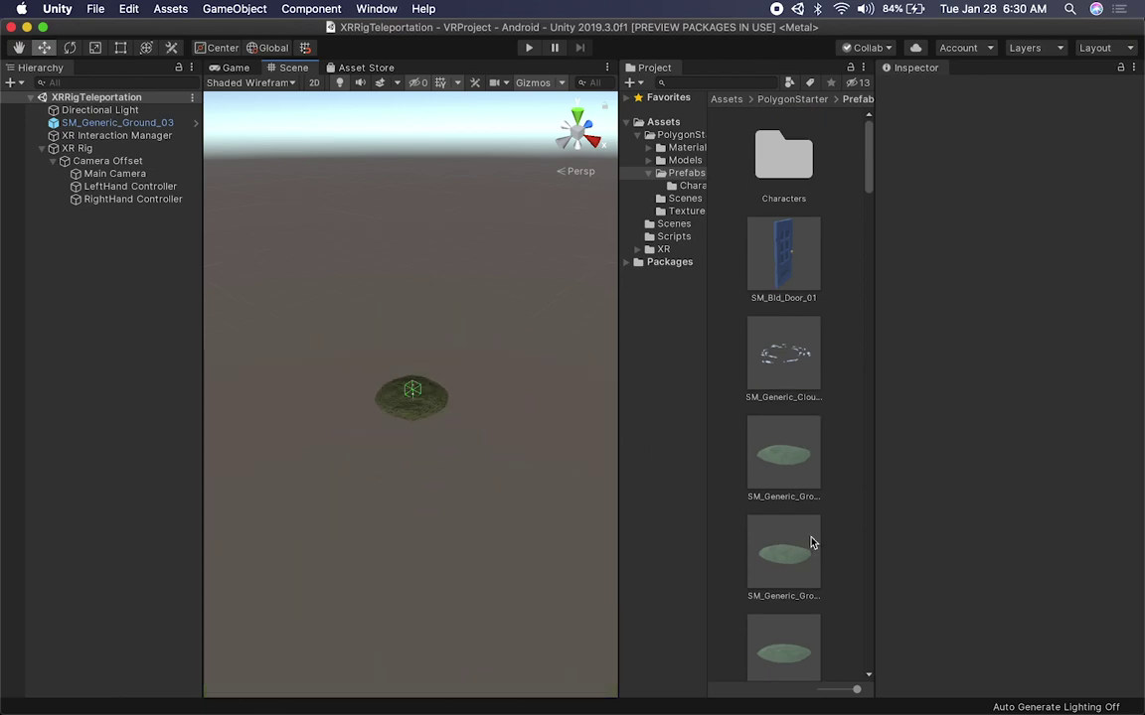
scroll(810, 542, down, 3)
drag(795, 577, 400, 246)
text(0)
key(Tab)
text(0)
key(Tab)
text(0)
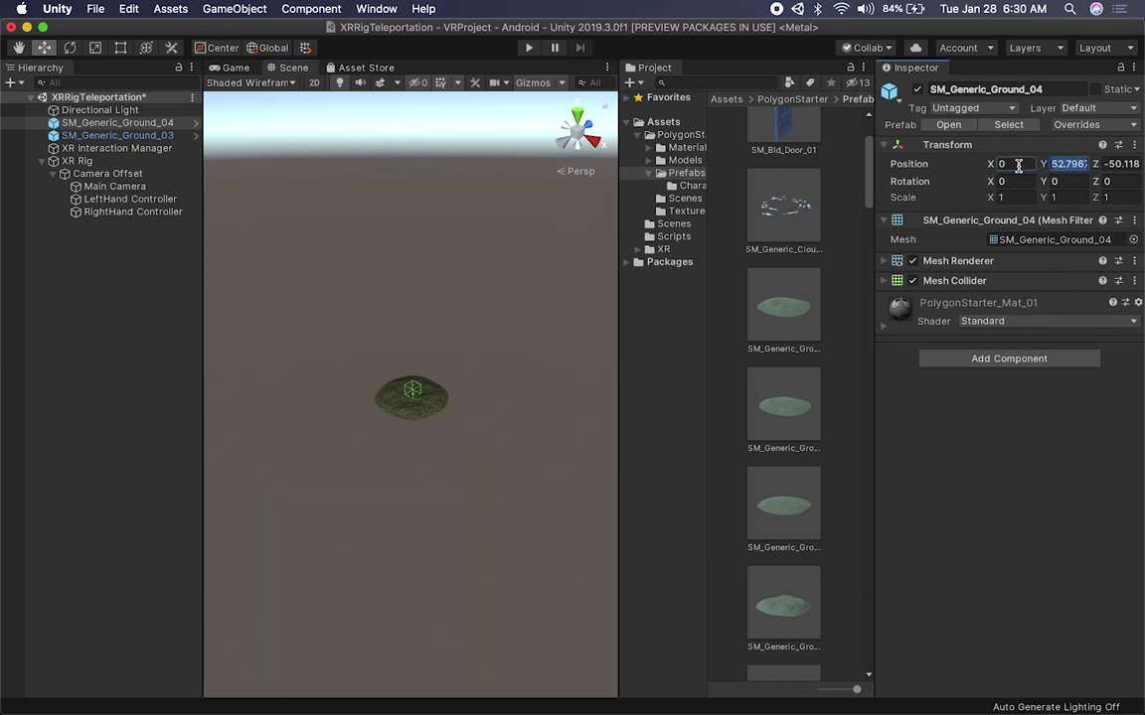
Step: Move the new SM_Generic_Ground_04 island away from the centre and duplicate it twice, spreading the copies around the central island
drag(450, 368, 461, 416)
key(super+d)
key(super+d)
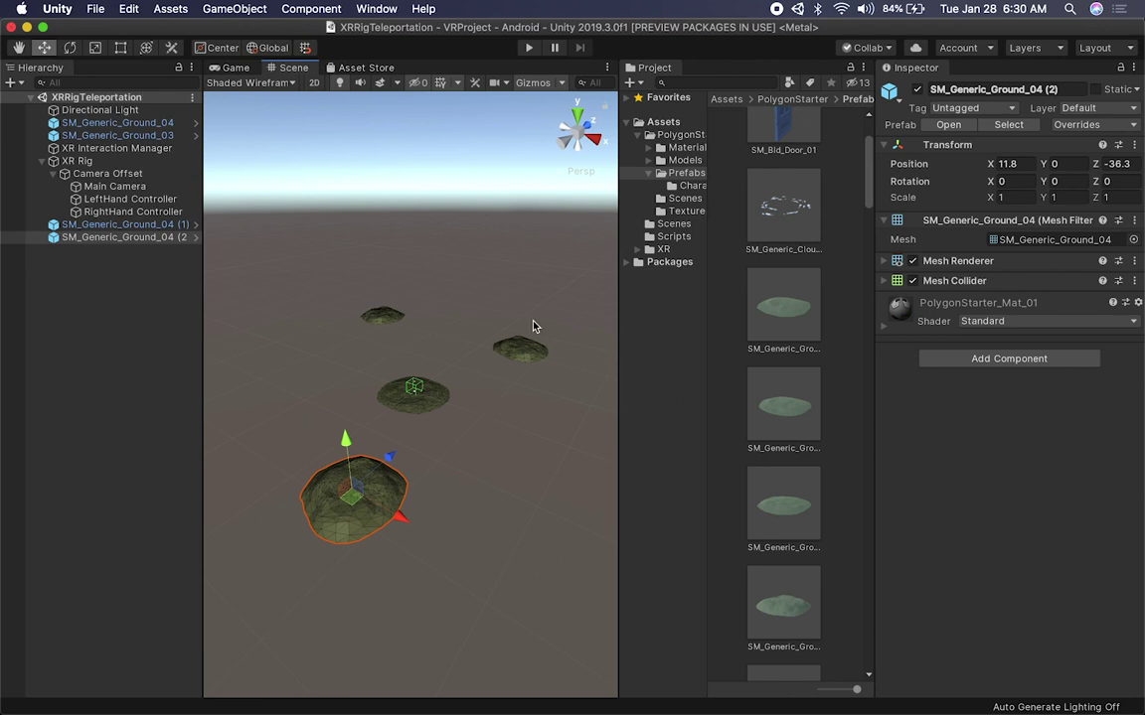
Step: Add the SM_Generic_Mountains_Grass_02 prefab to the scene and zero its position
scroll(780, 547, down, 2)
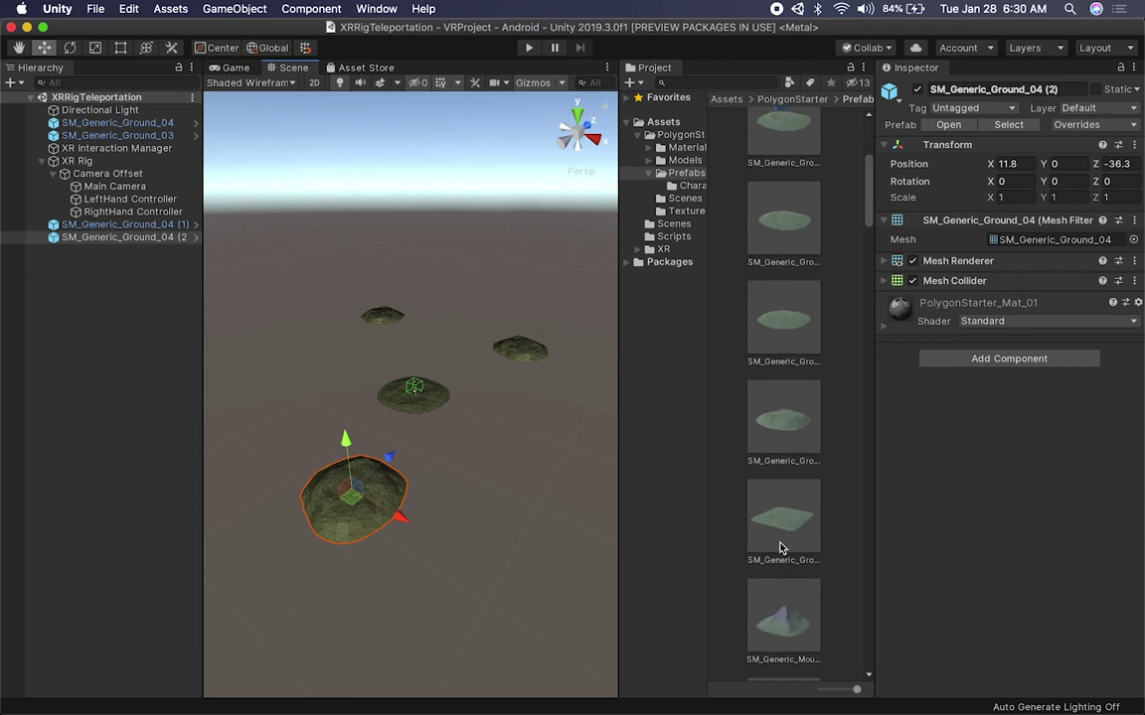
drag(783, 624, 536, 516)
key(f)
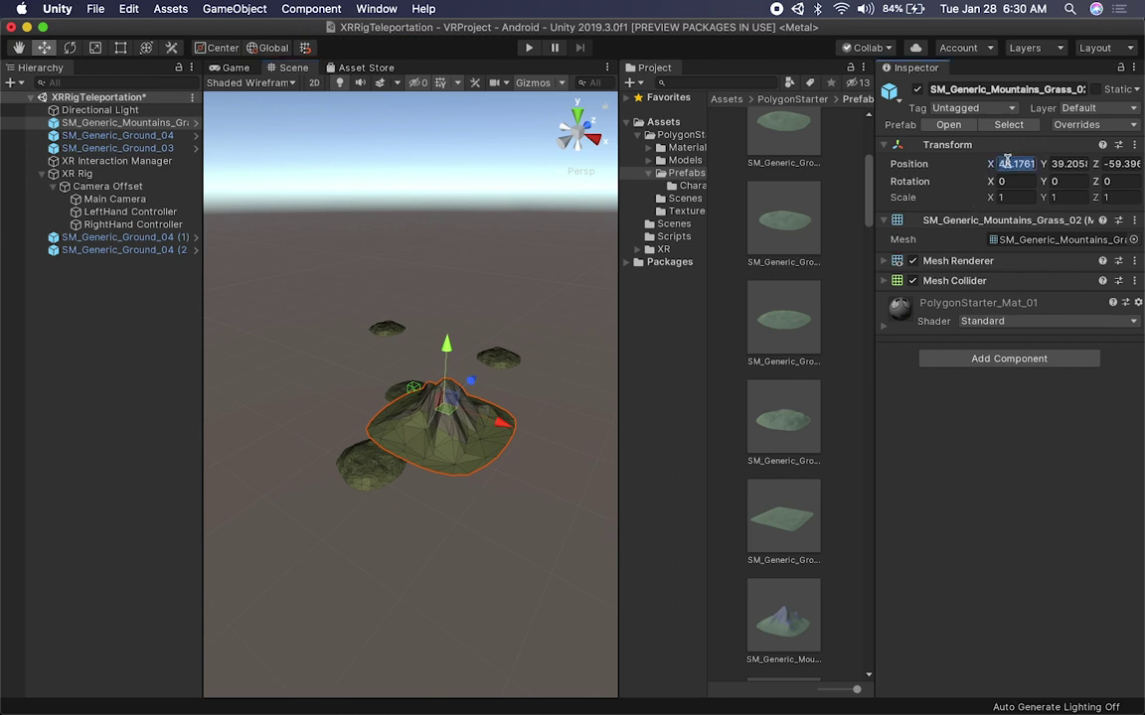
text(0)
key(Tab)
text(0)
key(Tab)
text(0)
Step: Move the grass mountain away from the central island to about X -45.2, Z -9.5
drag(448, 370, 334, 379)
scroll(414, 358, up, 5)
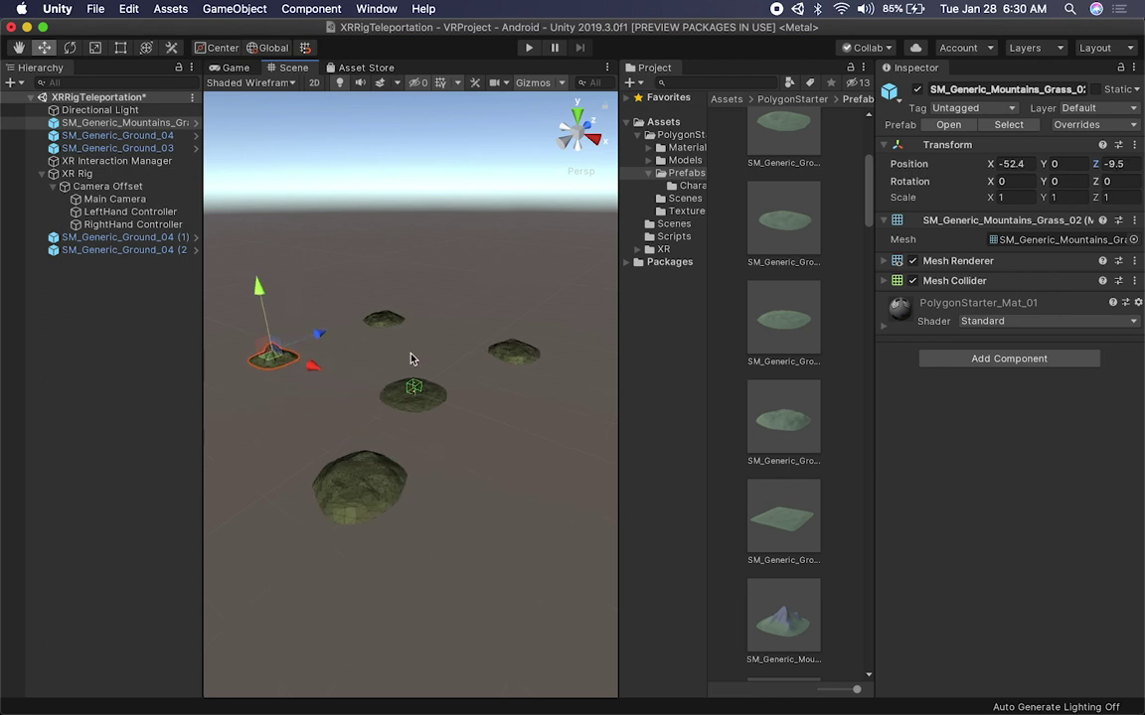
drag(285, 355, 307, 364)
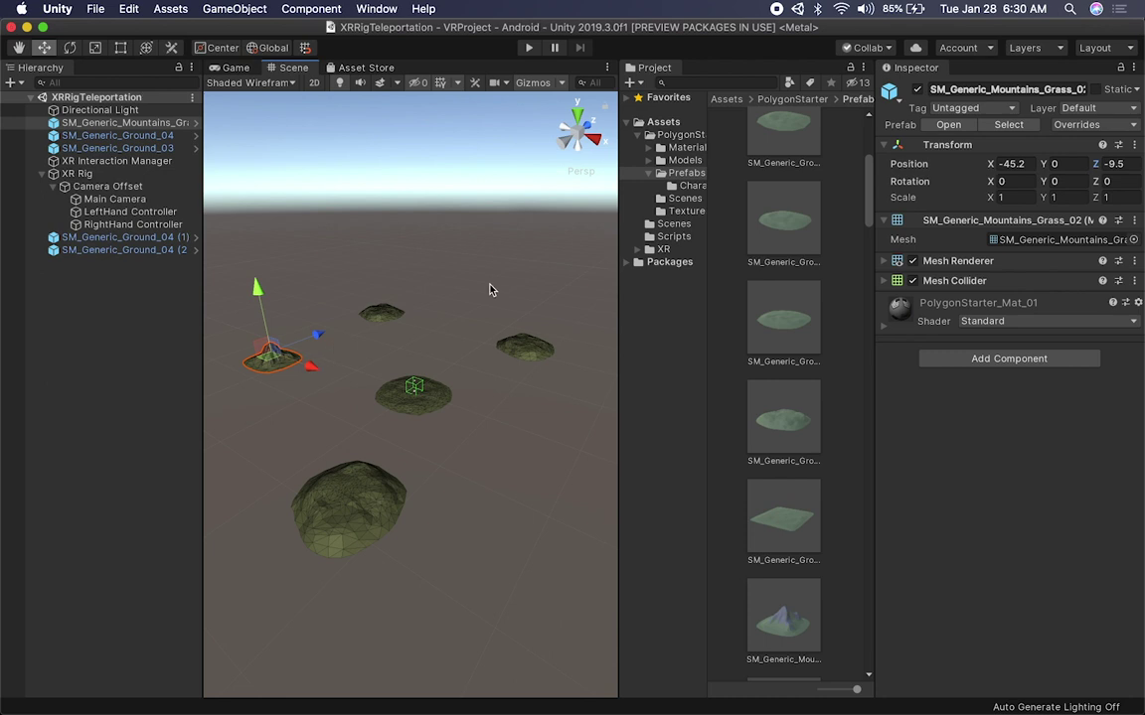
Step: Create an empty game object named Environment
right_click(77, 317)
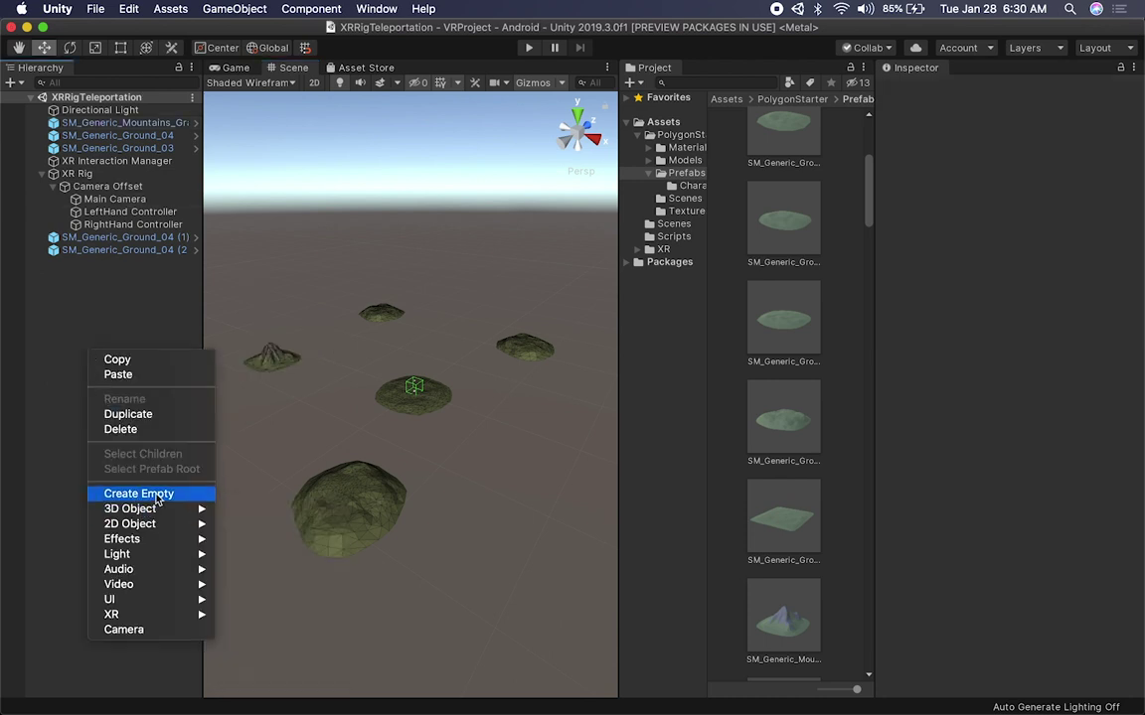
click(144, 447)
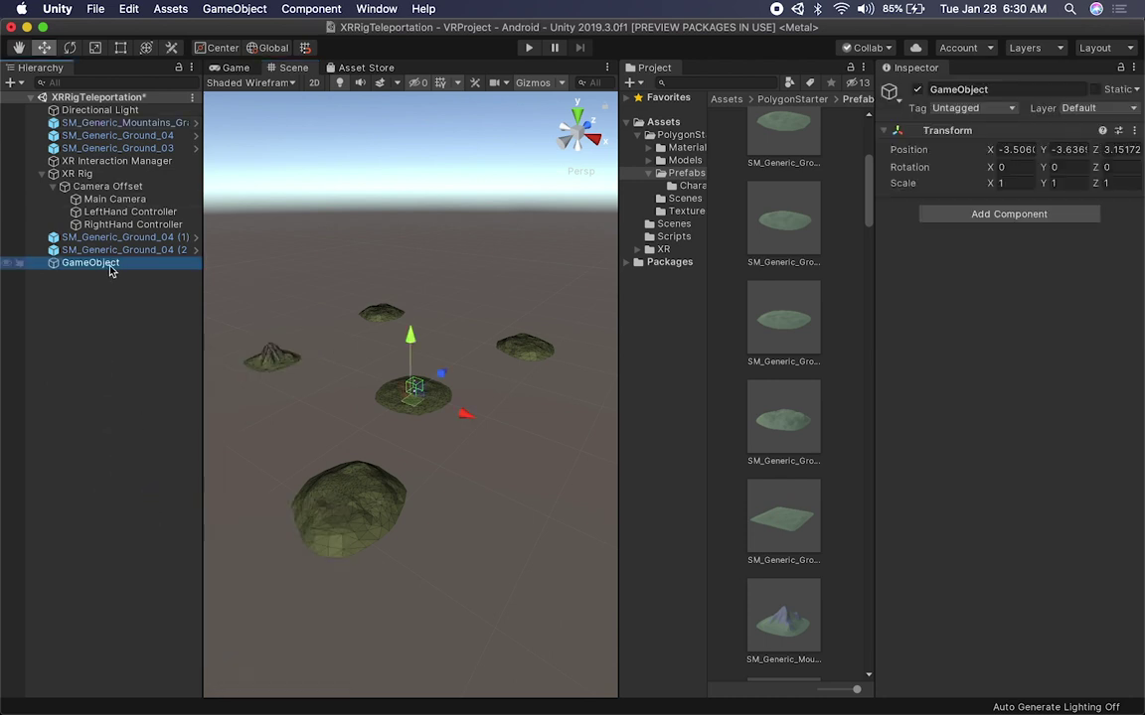
text(En)
key(Return)
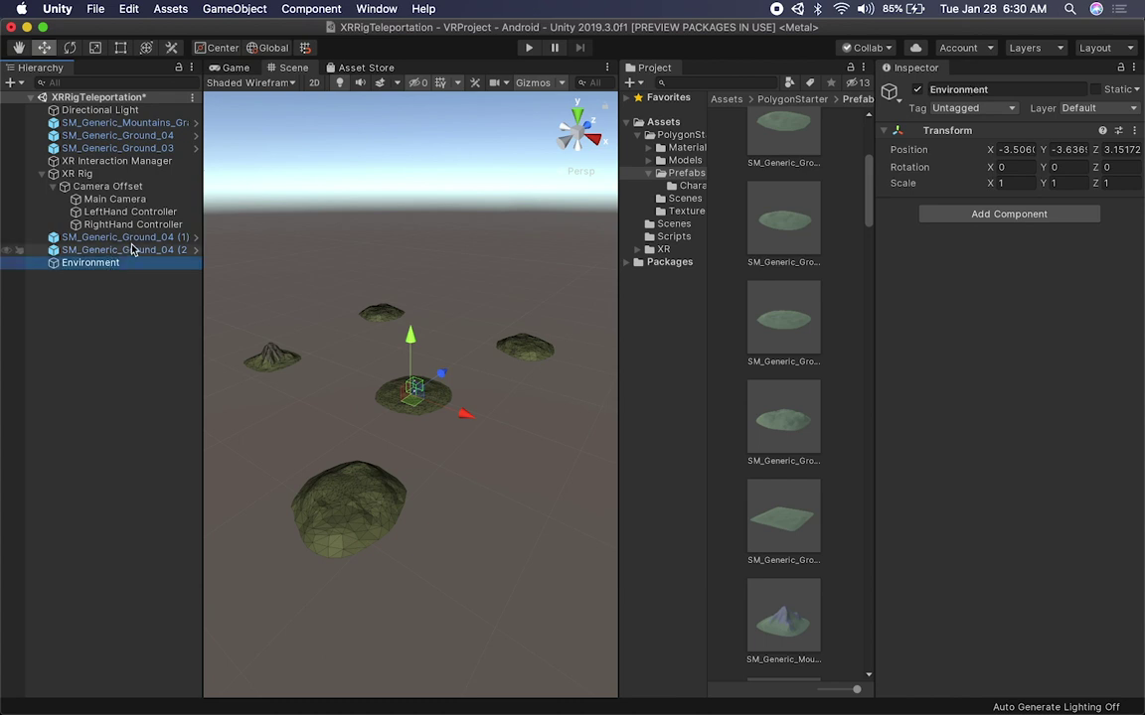
Step: Parent the mountain and all four ground islands under the Environment object
click(119, 237)
super+click(119, 251)
super+click(161, 148)
super+click(149, 135)
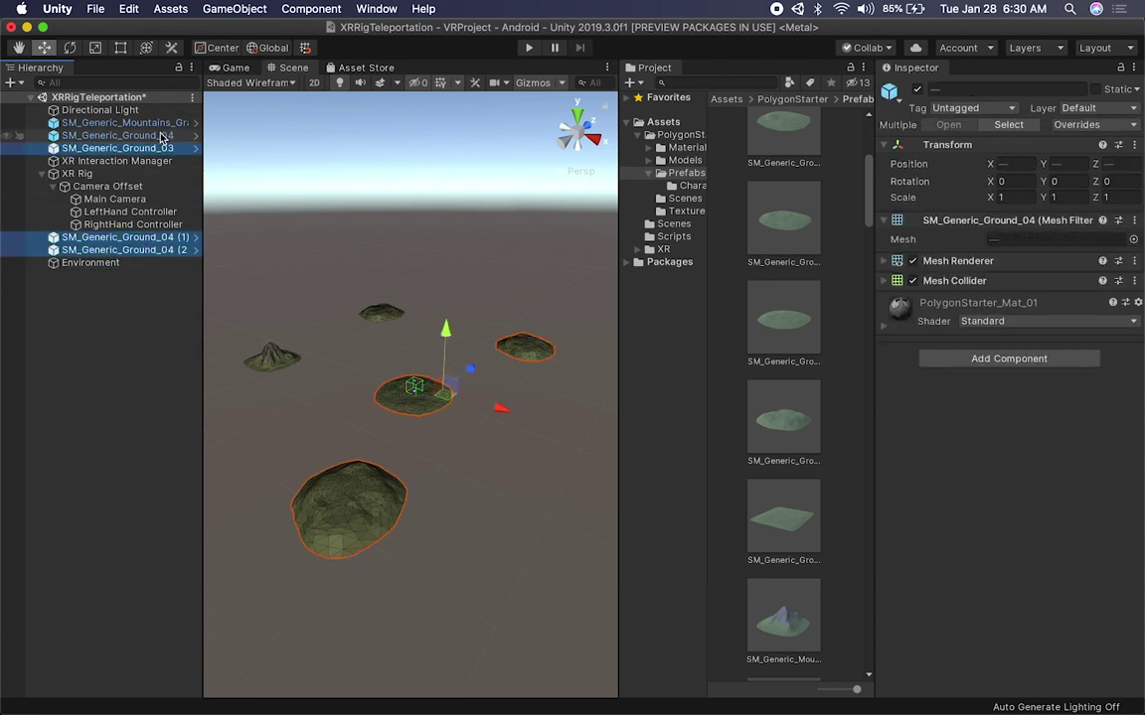
super+click(147, 122)
drag(107, 266, 107, 264)
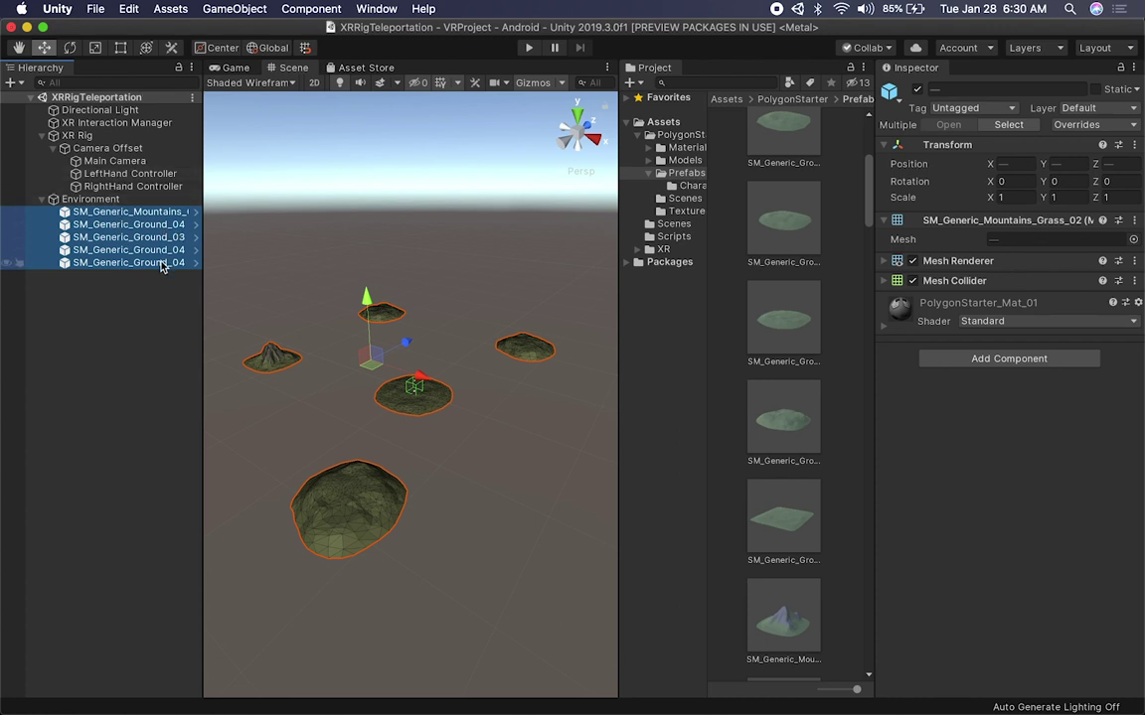
click(380, 206)
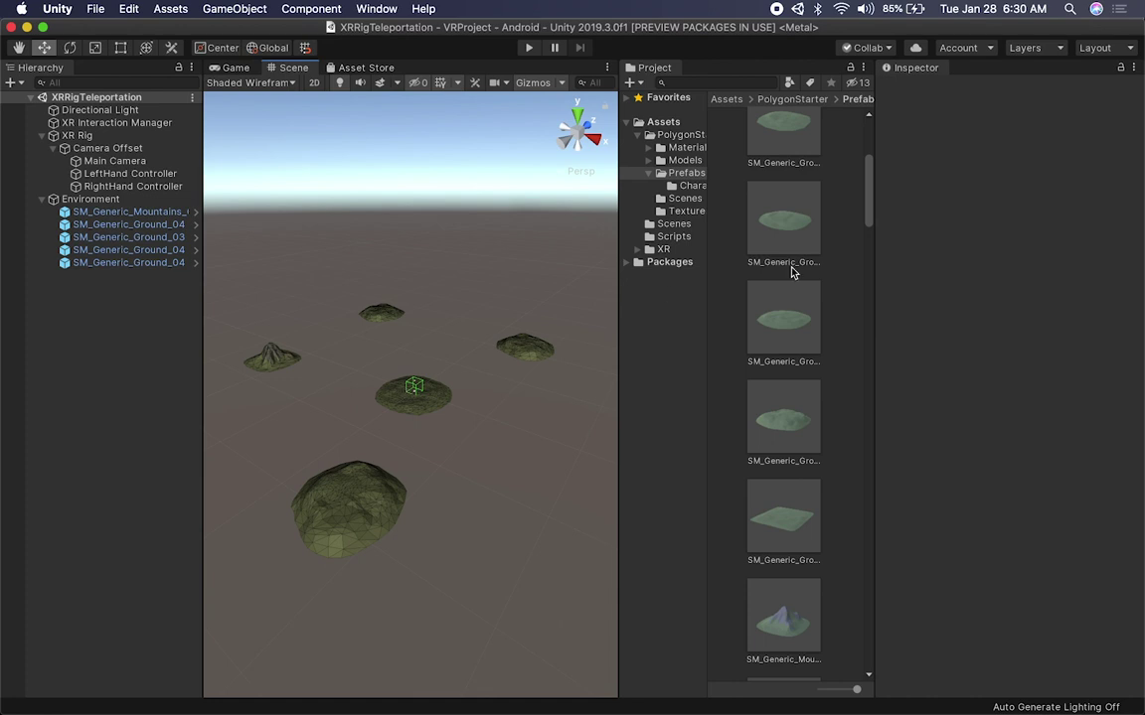
Step: Add the SM_Generic_CloudRing_01 prefab to the scene and zero its position
scroll(785, 268, up, 3)
drag(788, 260, 402, 424)
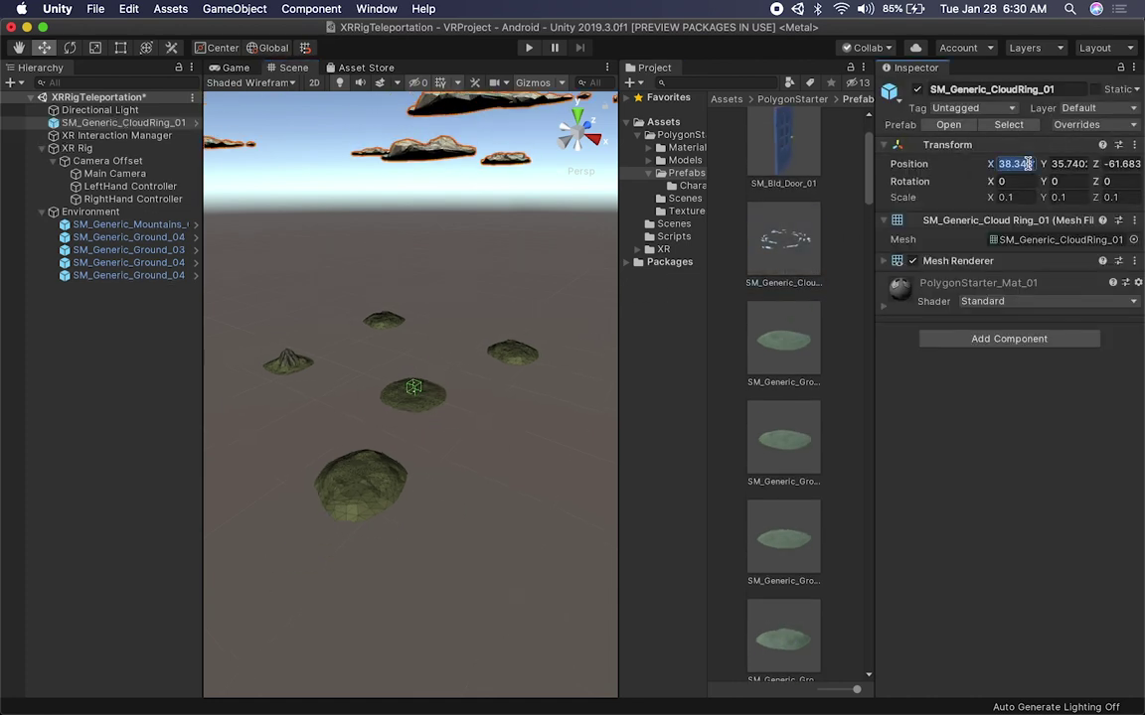
text(0)
key(Tab)
text(0)
key(Tab)
text(0)
Step: Raise the cloud ring above the islands to about Y 11.1, checking its height from the game camera
scroll(447, 284, down, 5)
alt+drag(470, 223, 419, 247)
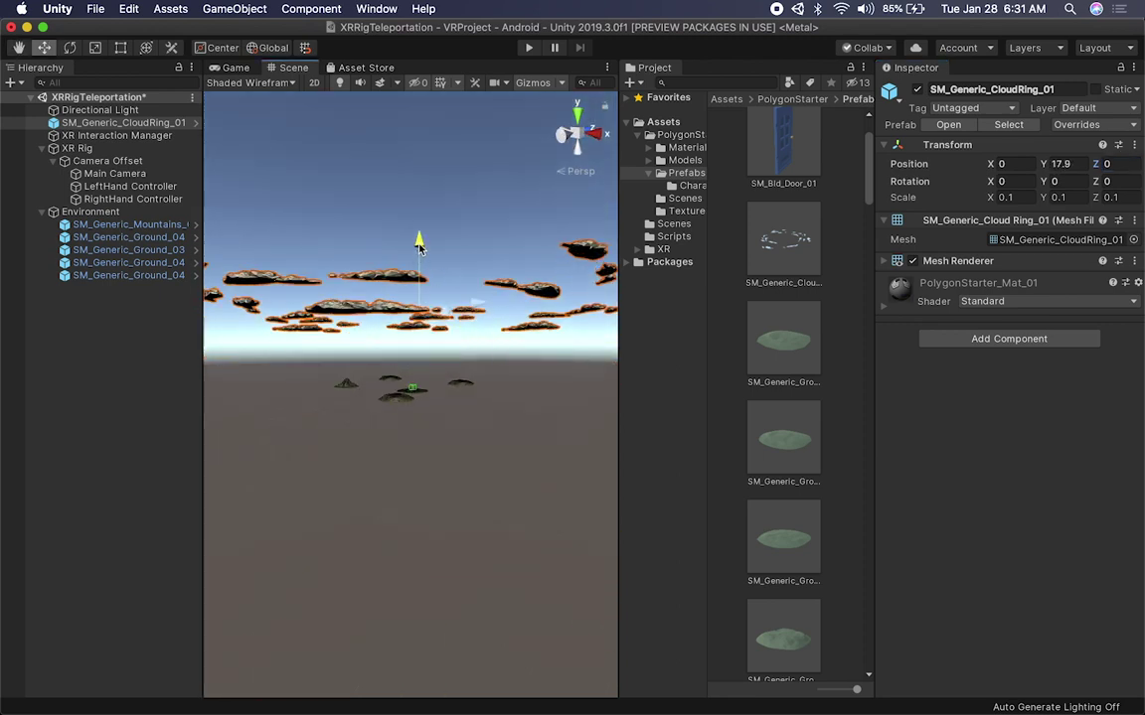
click(235, 68)
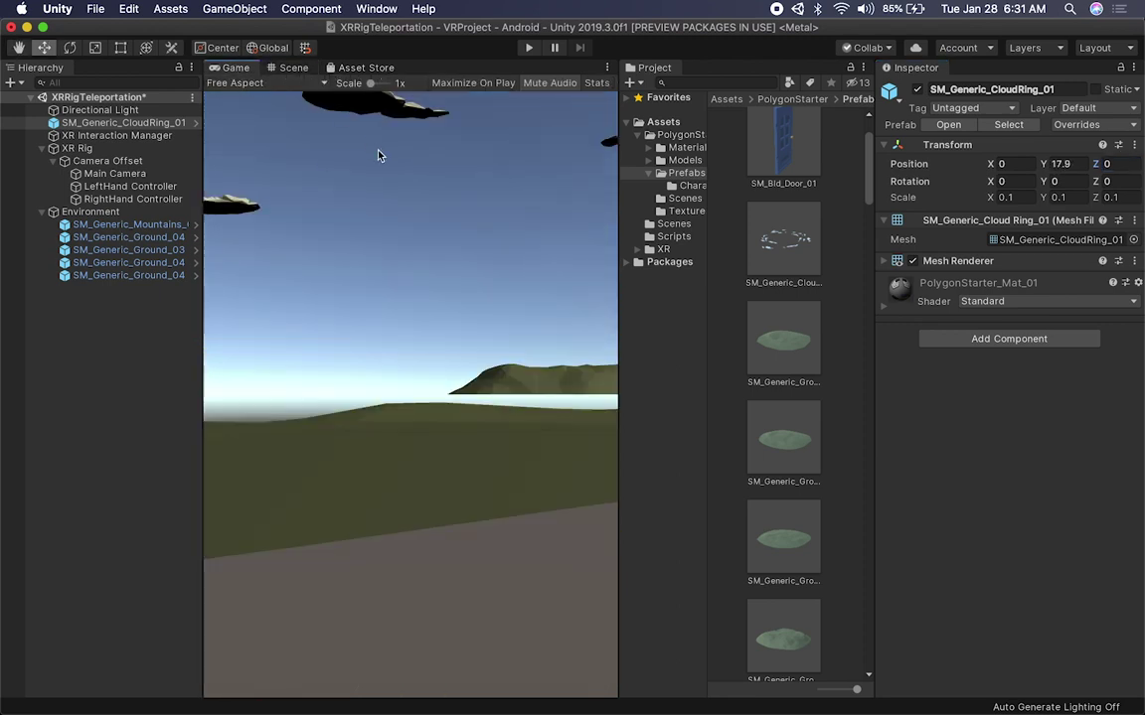
click(290, 69)
mouse_move(410, 258)
alt+mouse_down()
mouse_move(345, 402)
mouse_move(384, 384)
mouse_move(415, 273)
alt+mouse_up()
Step: Place an SM_Generic_Tree_01 prefab on the central island at about X 0.68, Z -6.05, and adjust its height to the ground
scroll(444, 306, up, 10)
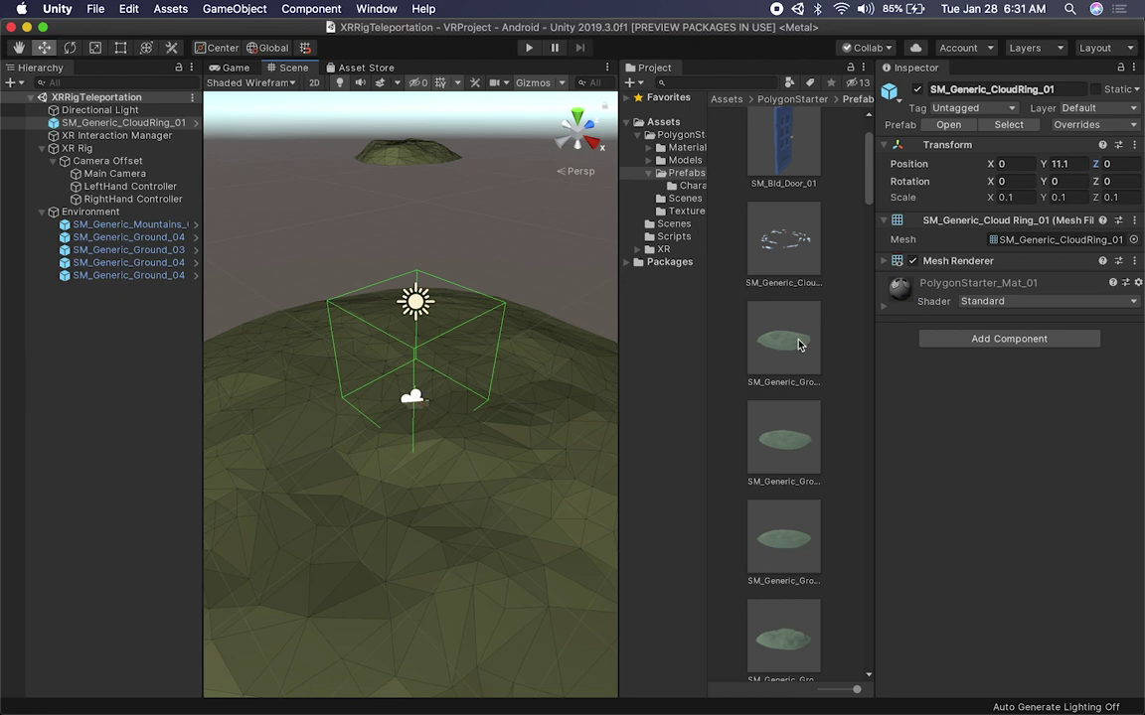
scroll(792, 480, down, 10)
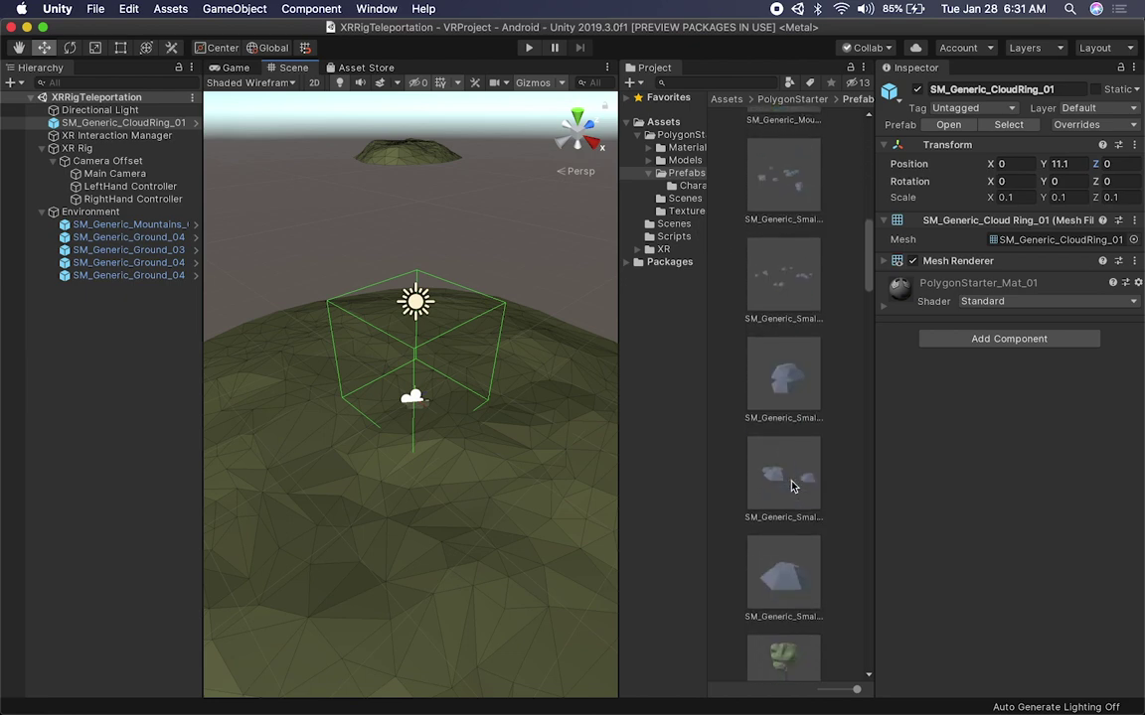
scroll(792, 483, down, 5)
drag(779, 392, 396, 453)
drag(434, 355, 316, 427)
alt+drag(316, 427, 405, 390)
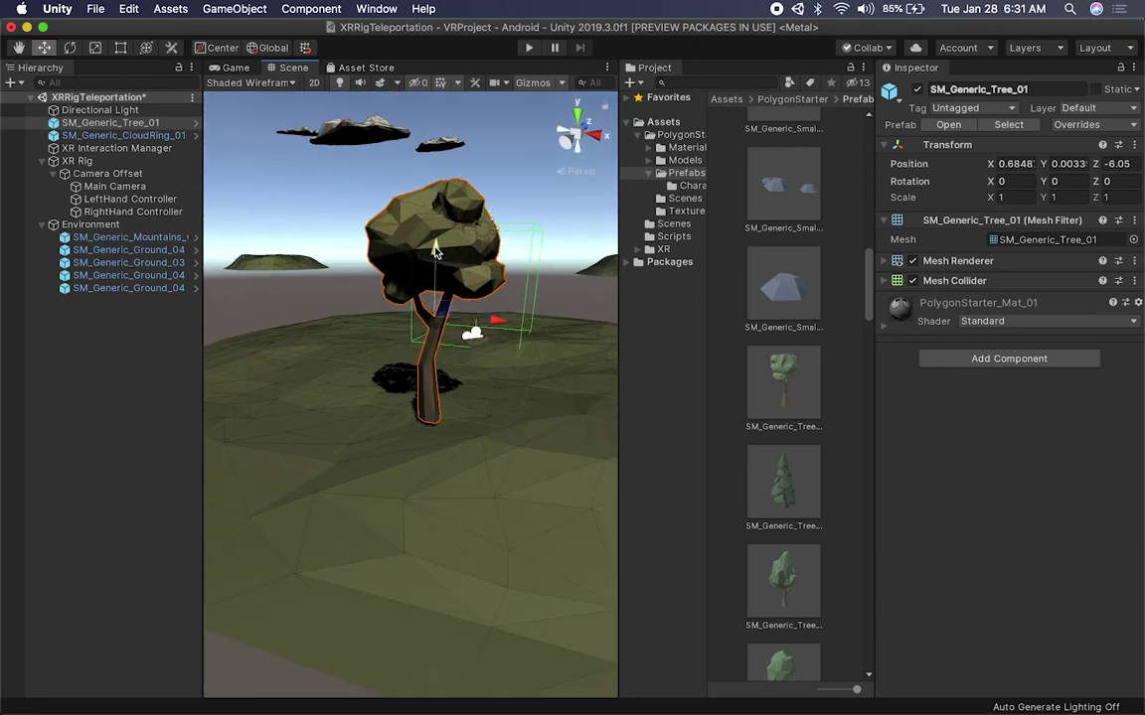
drag(435, 253, 435, 264)
right_drag(435, 265, 747, 428)
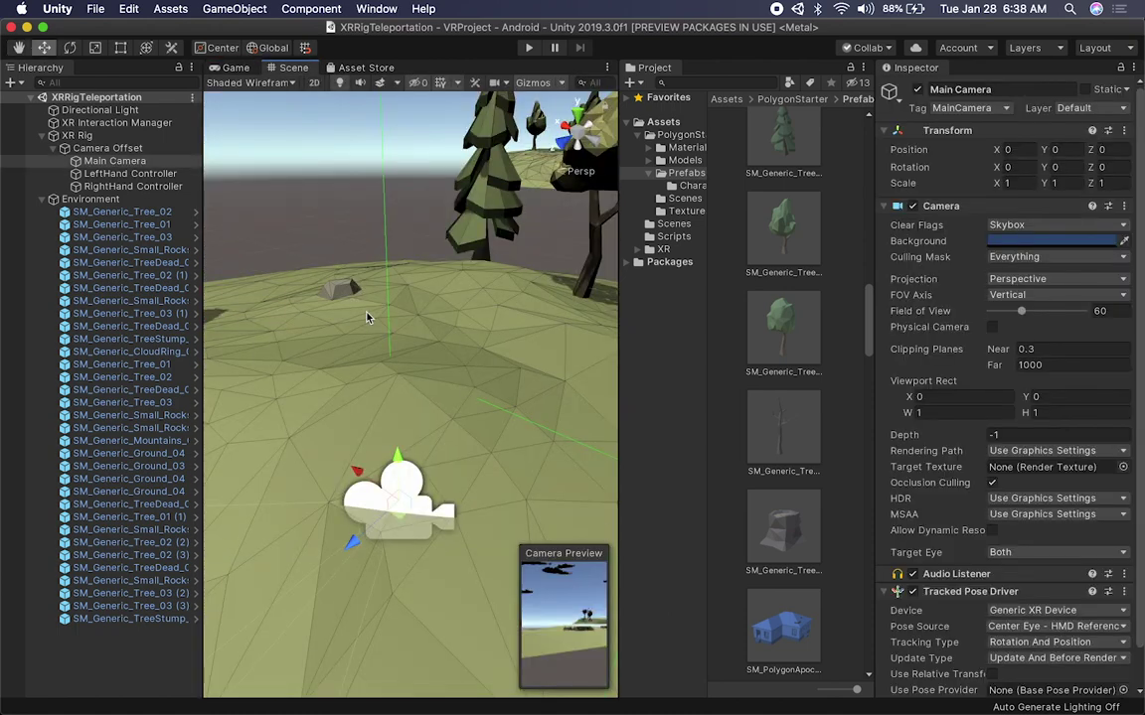
Step: Inspect the decorated central island around the Main Camera and focus on the neighbouring SM_Generic_Ground_04 (1) island
scroll(417, 404, down, 15)
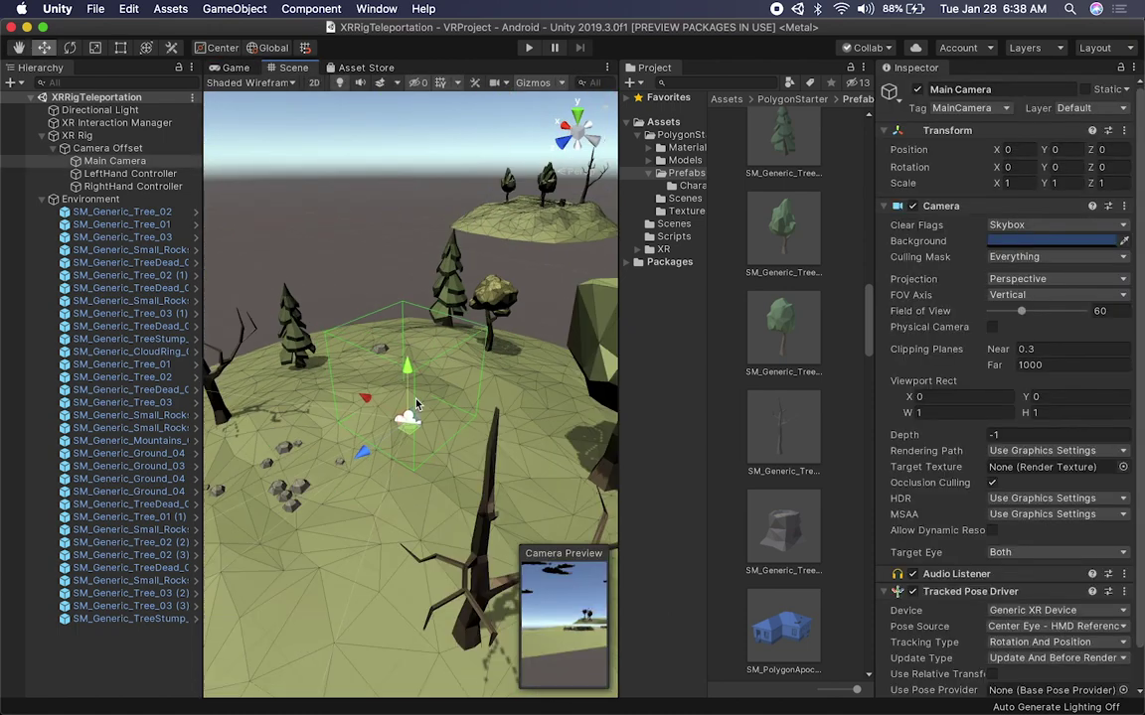
alt+drag(431, 406, 455, 339)
scroll(509, 428, up, 15)
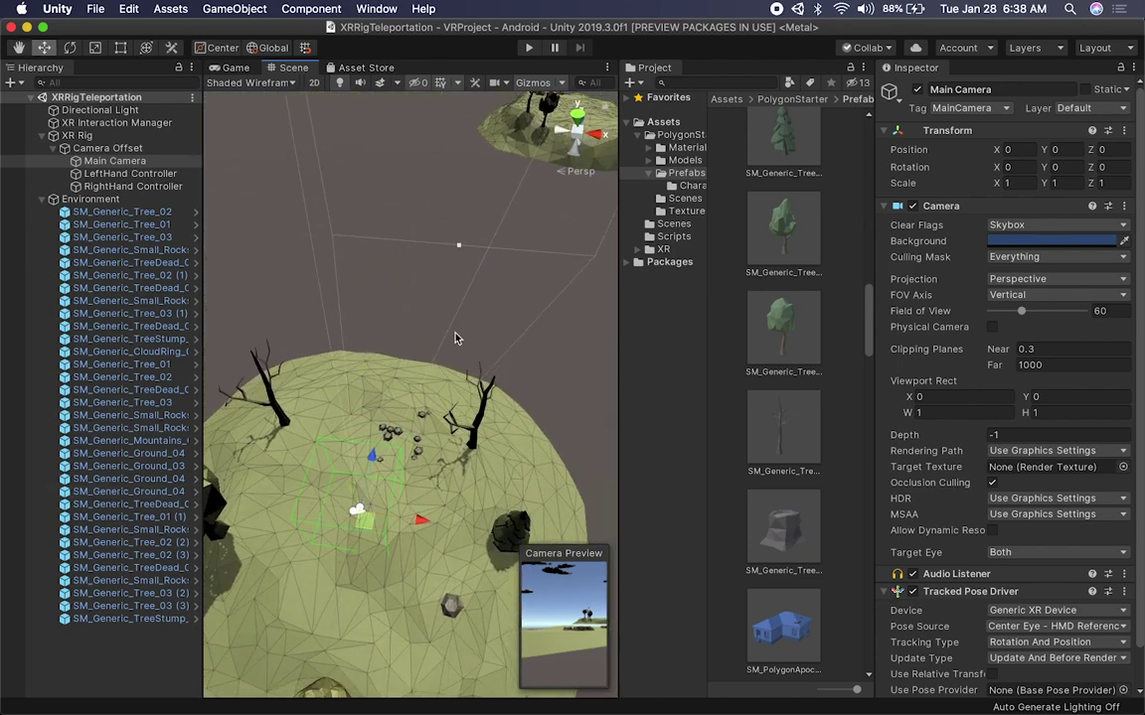
scroll(455, 339, down, 8)
alt+drag(456, 339, 356, 350)
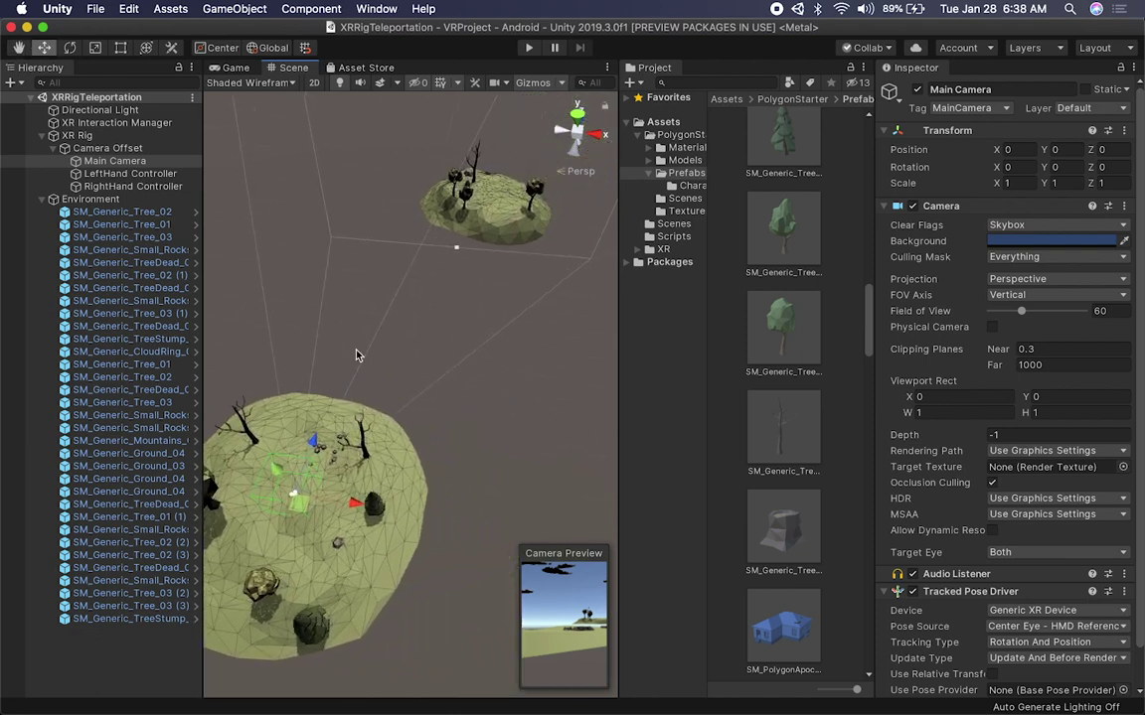
click(473, 201)
key(f)
scroll(482, 390, up, 5)
alt+drag(482, 390, 474, 348)
scroll(782, 244, up, 3)
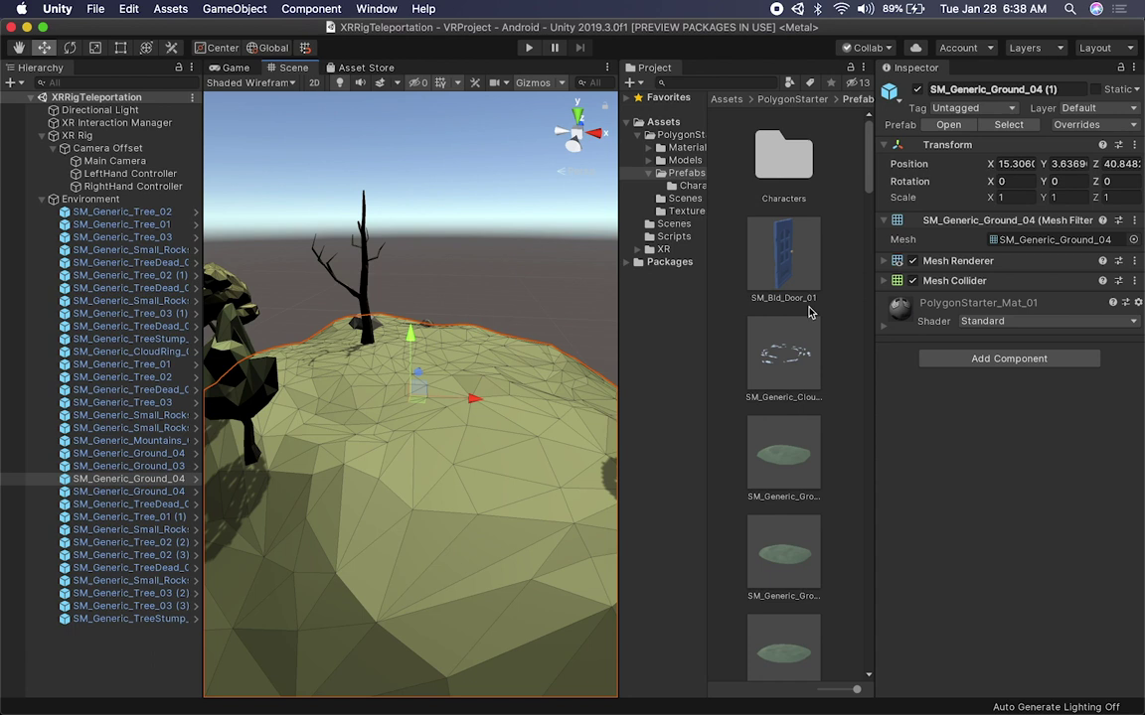
Step: Find the round PolygonPrototype target prop among the prefabs and place it on the SM_Generic_Ground_04 (1) island
scroll(809, 312, down, 10)
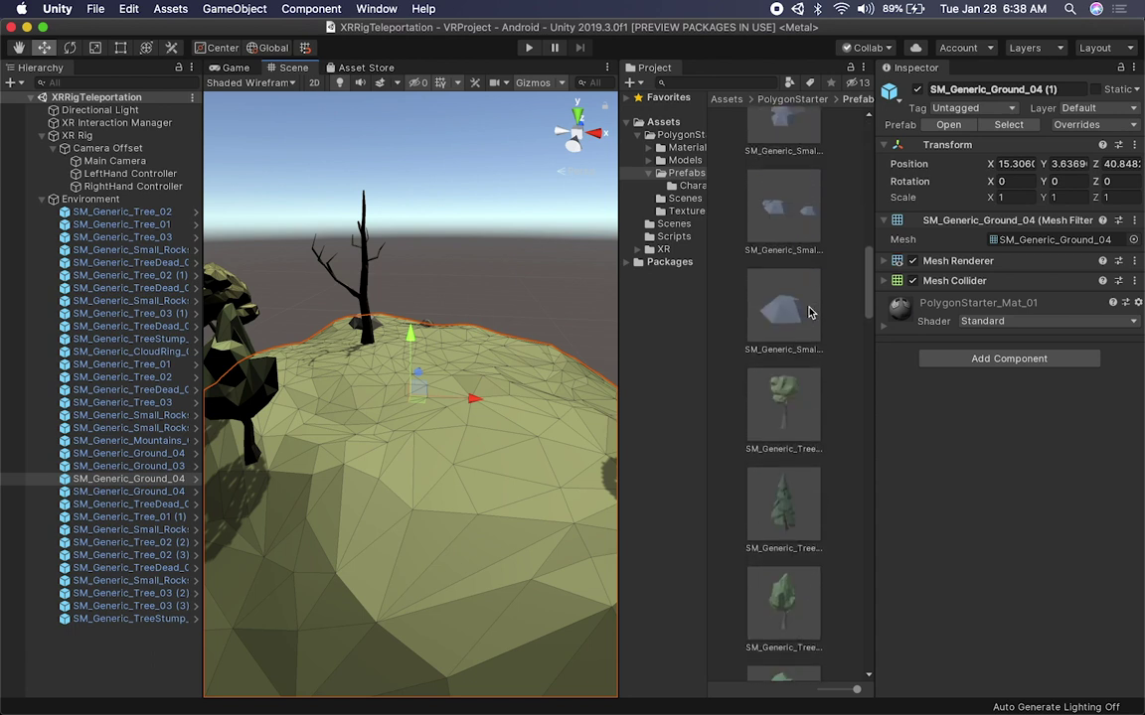
drag(868, 291, 869, 575)
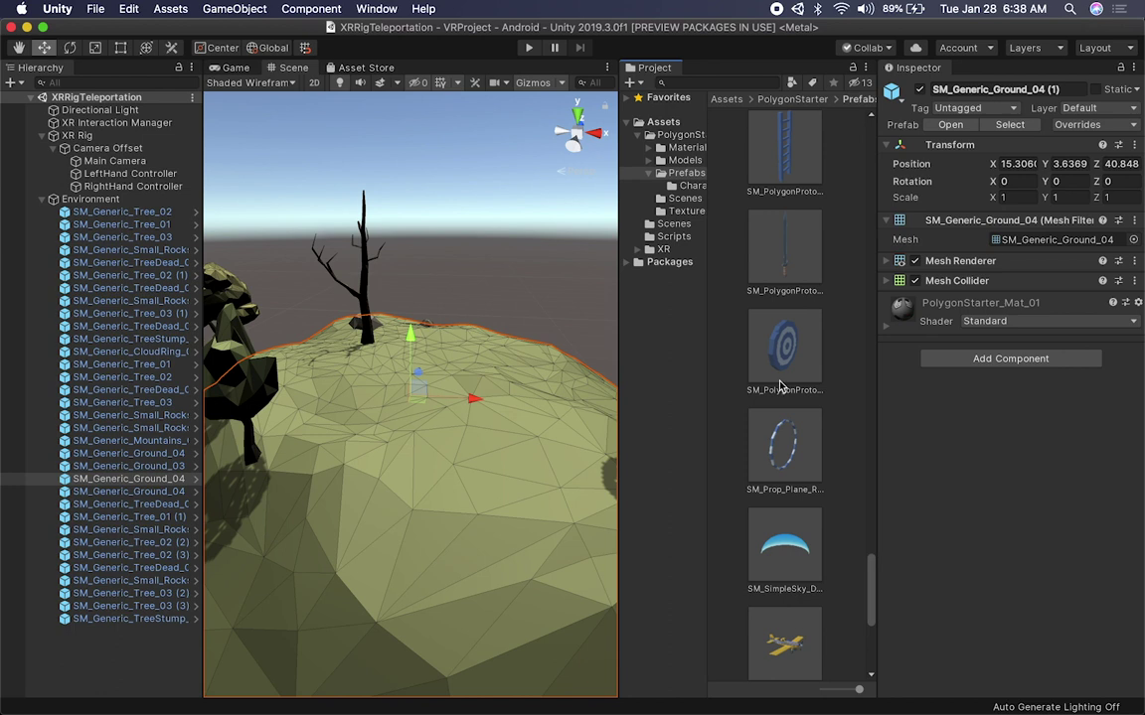
drag(784, 347, 429, 422)
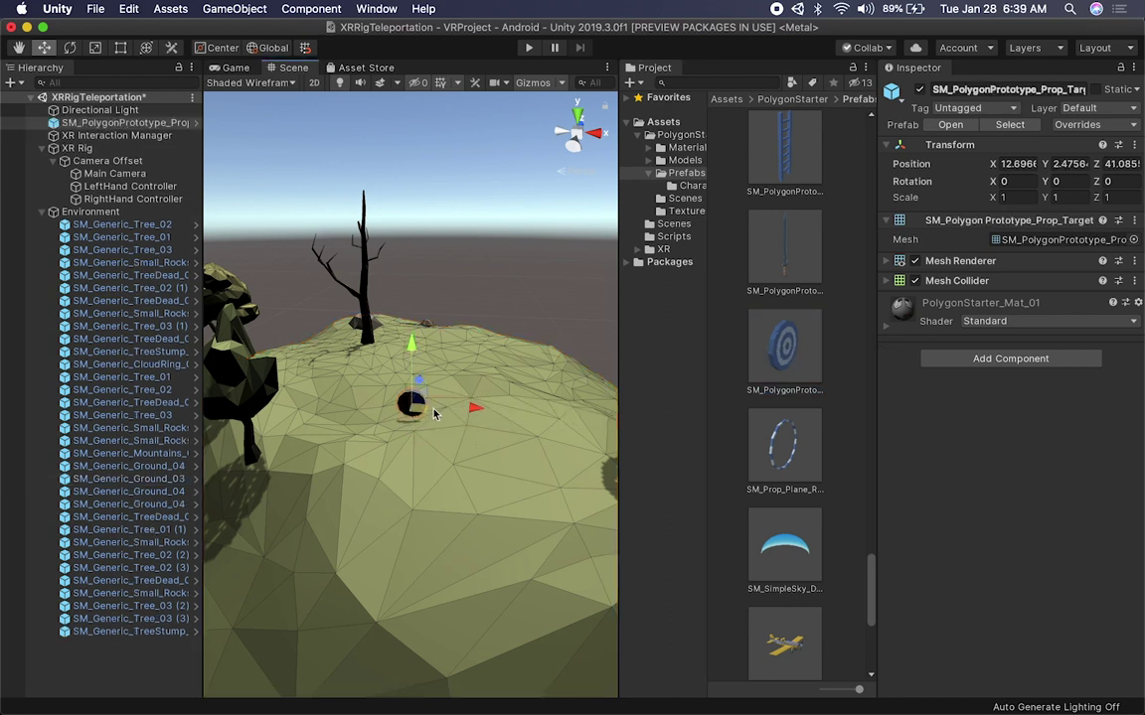
Step: Set the target prop's scale to 5 on all three axes
text(10)
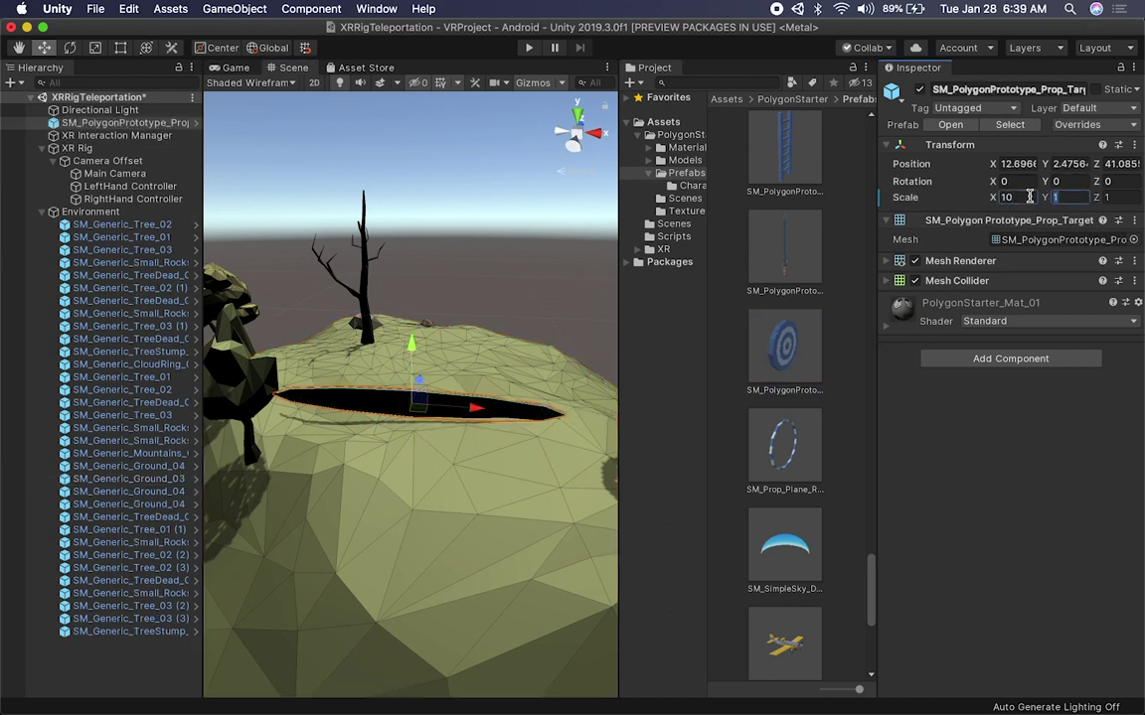
key(BackSpace)
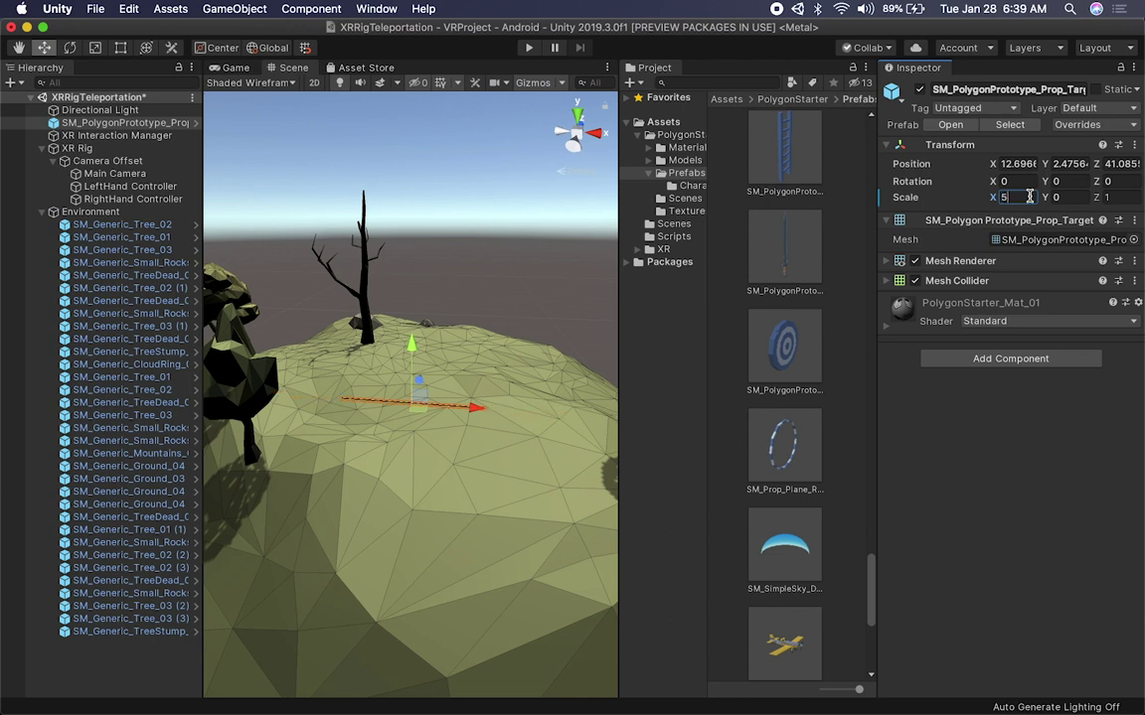
text(5)
key(Tab)
Step: Rotate the target prop to lie flat on the island, with an X rotation of -90
text(5)
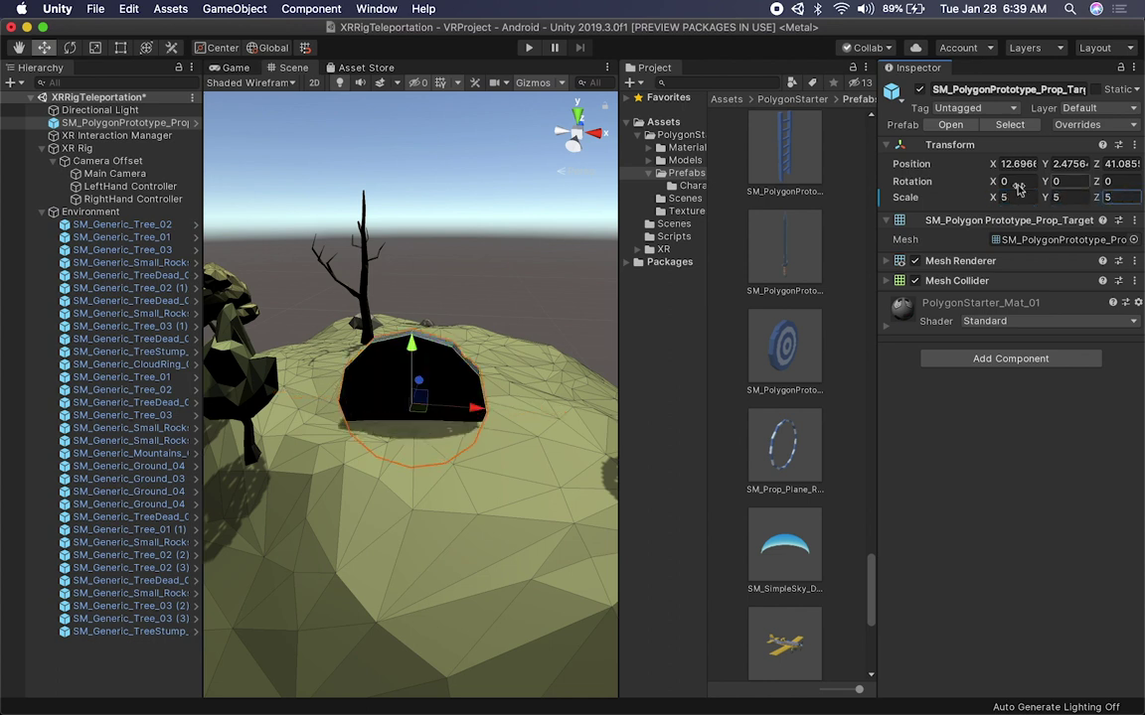
text(e)
drag(417, 367, 386, 534)
click(386, 535)
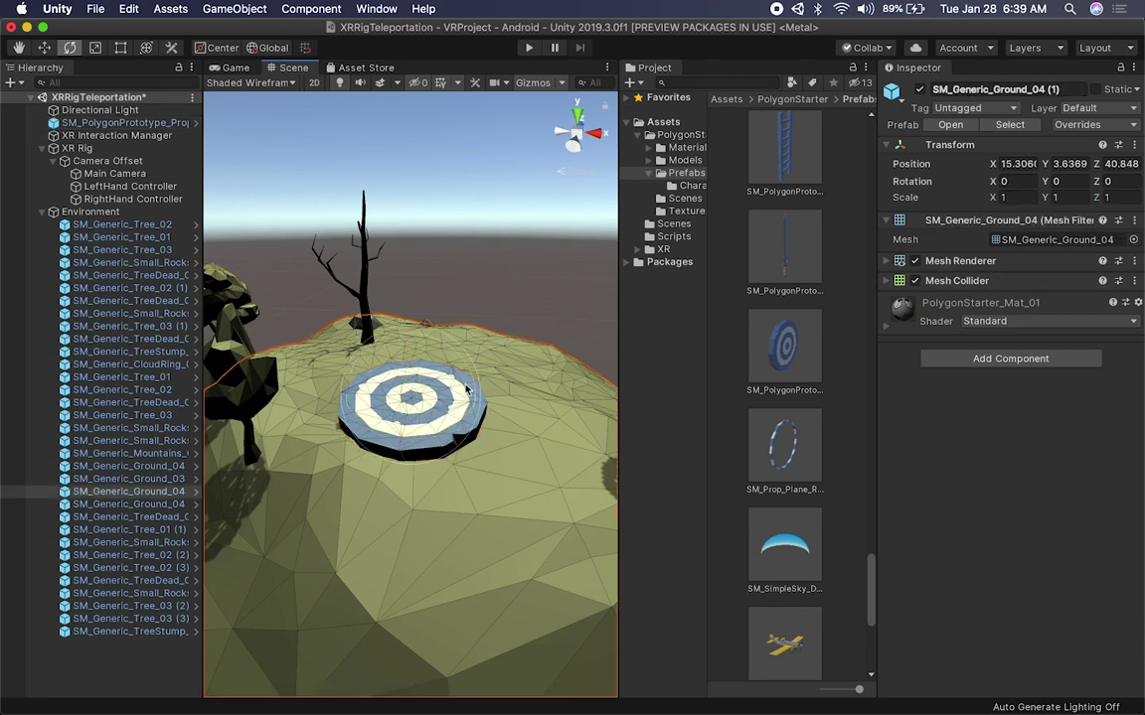
key(w)
click(430, 441)
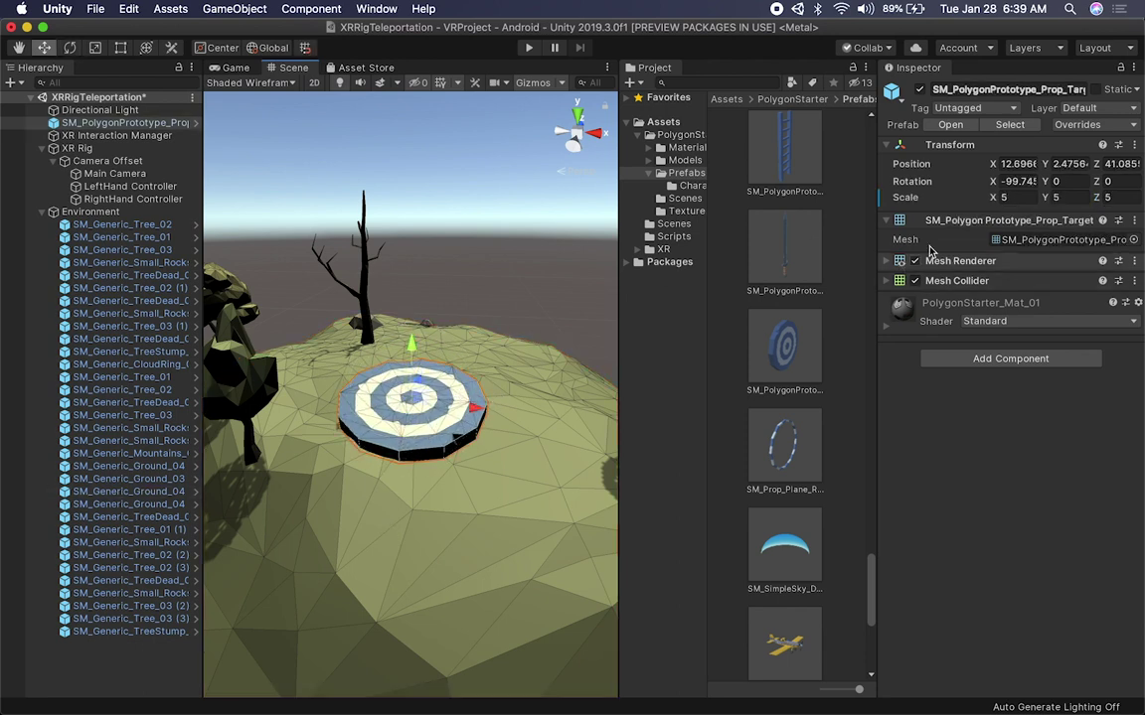
text(90)
key(BackSpace)
text(-90)
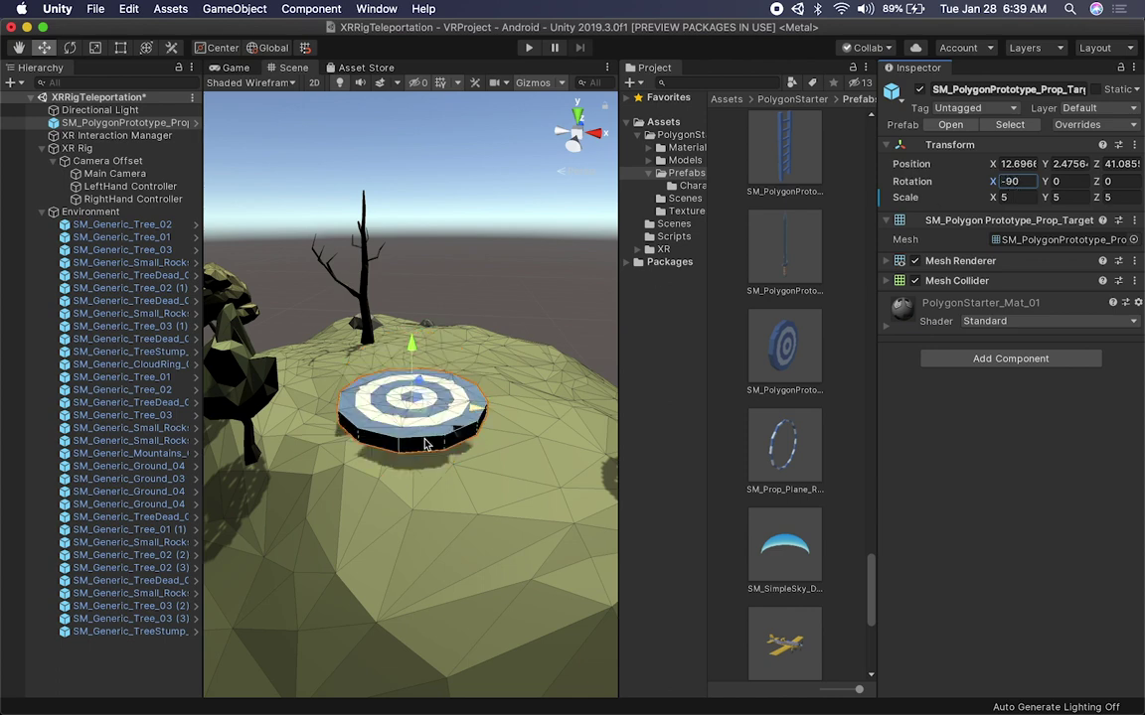
Step: Thicken the flat target prop into a platform by scaling its Z axis to about 19
alt+drag(463, 452, 380, 182)
key(r)
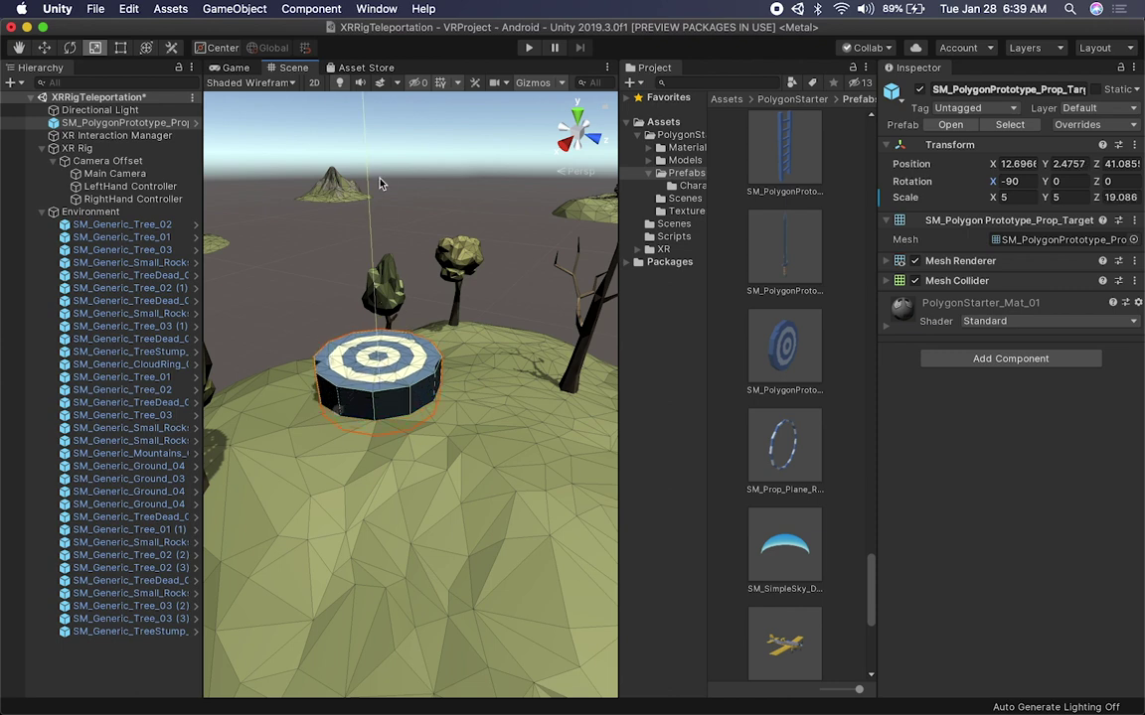
scroll(413, 445, down, 5)
middle_drag(414, 449, 402, 404)
Step: Move the target platform across the island to about X 14.11, Z 44.66
key(w)
drag(424, 353, 281, 426)
alt+drag(338, 369, 527, 408)
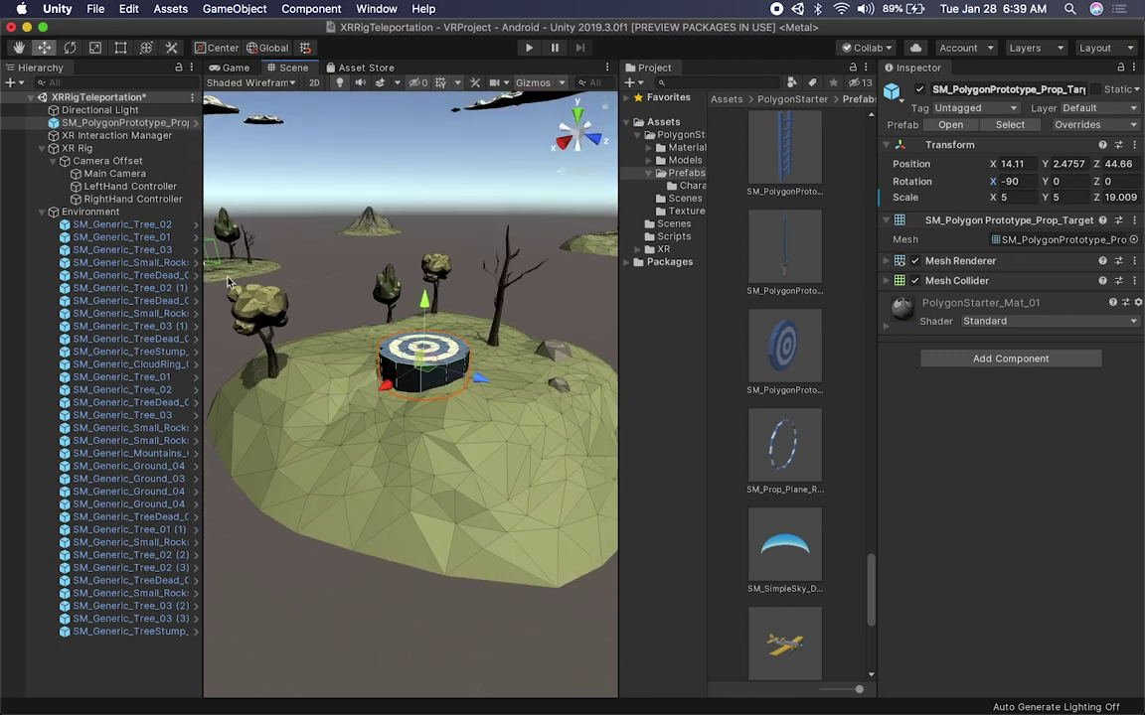
Step: Move the target platform on the island to about X 13.2, Y 2.73, Z 43.94
drag(388, 387, 226, 228)
drag(471, 398, 507, 336)
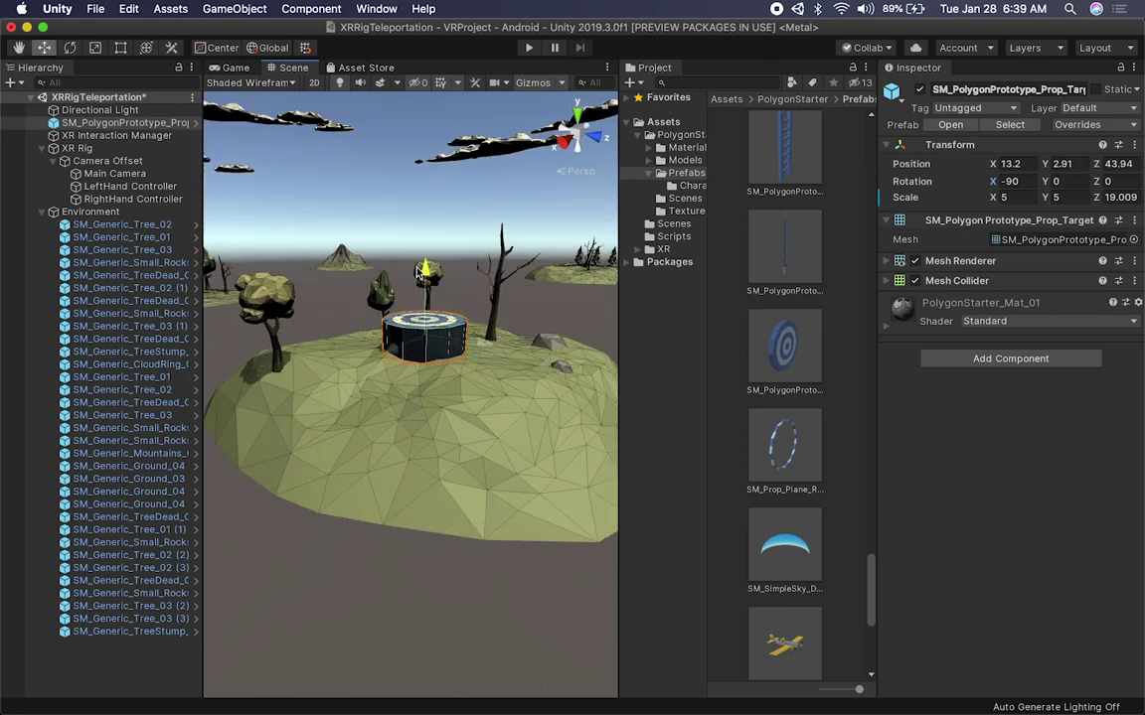
click(469, 194)
alt+drag(469, 194, 397, 321)
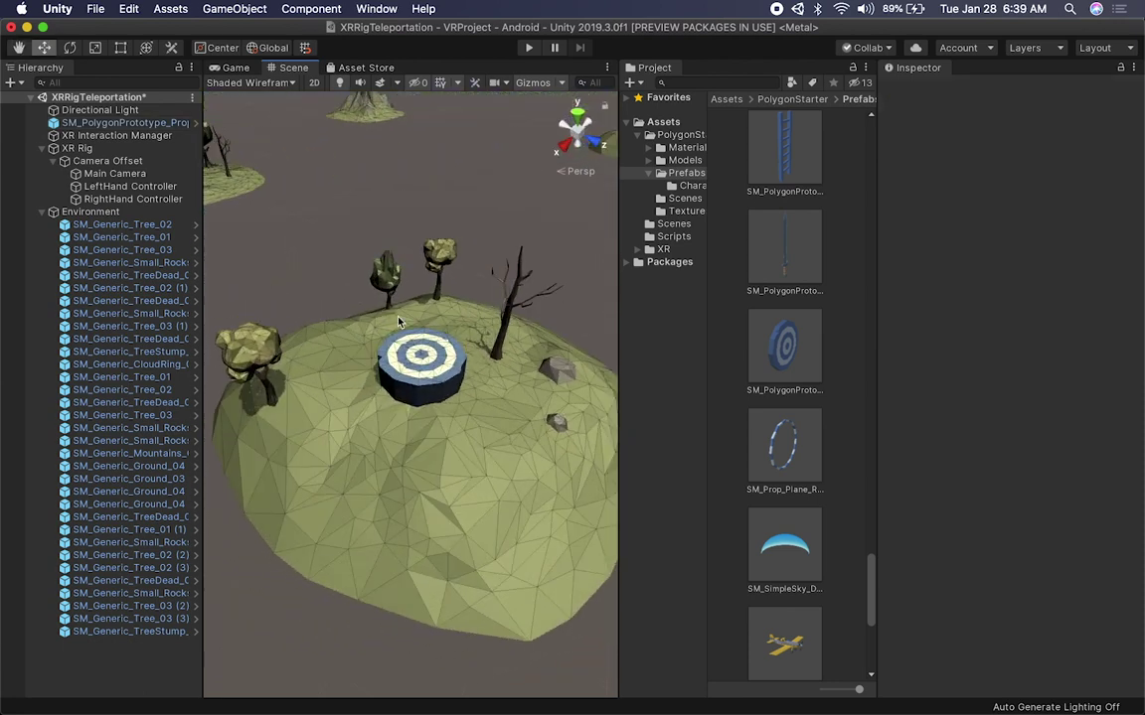
Step: Add a Teleportation Area component to the target platform
click(159, 122)
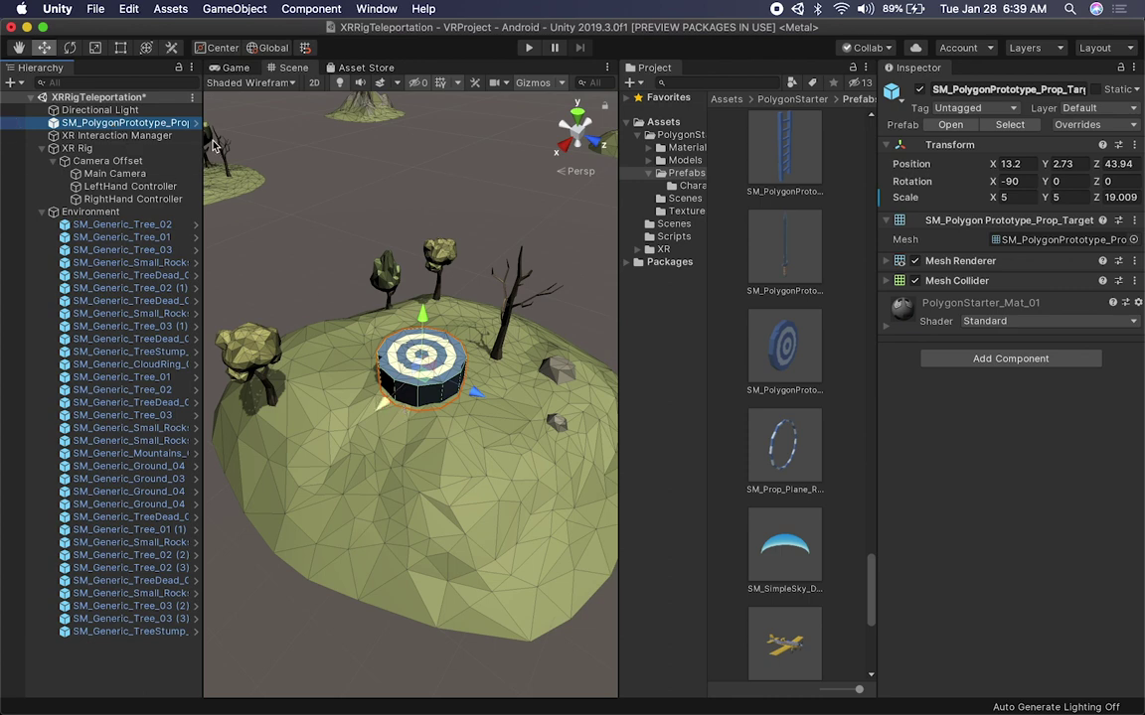
middle_drag(257, 211, 343, 201)
alt+drag(343, 201, 296, 170)
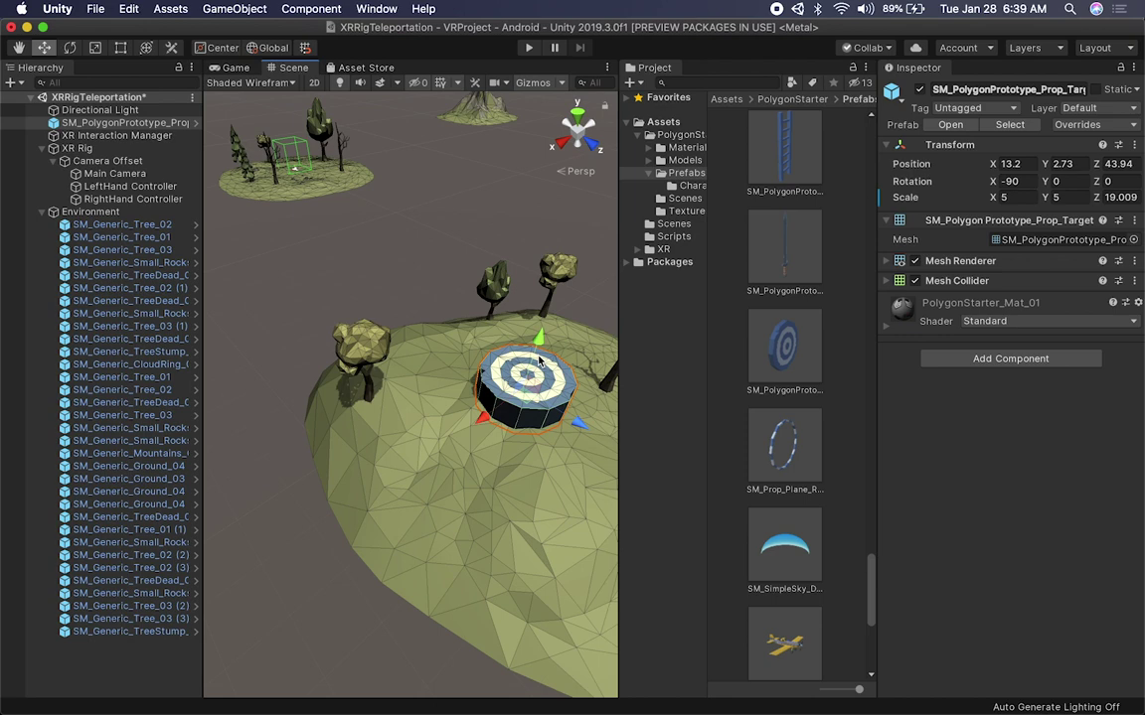
alt+drag(484, 370, 454, 307)
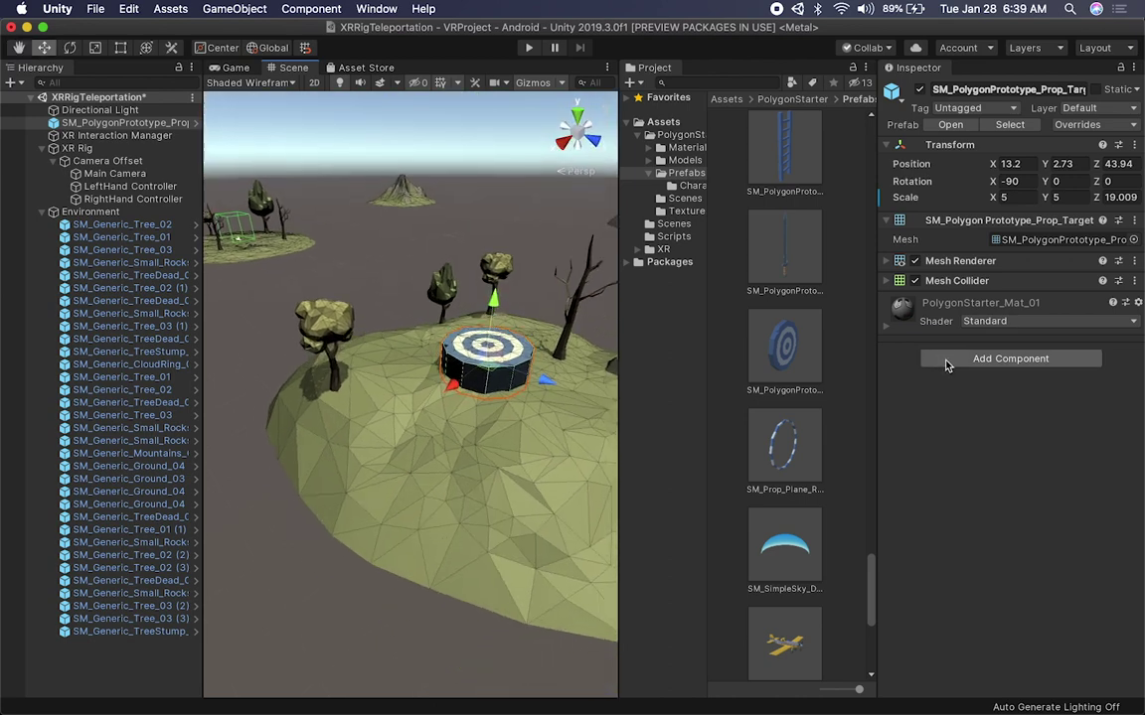
click(946, 364)
text(tele)
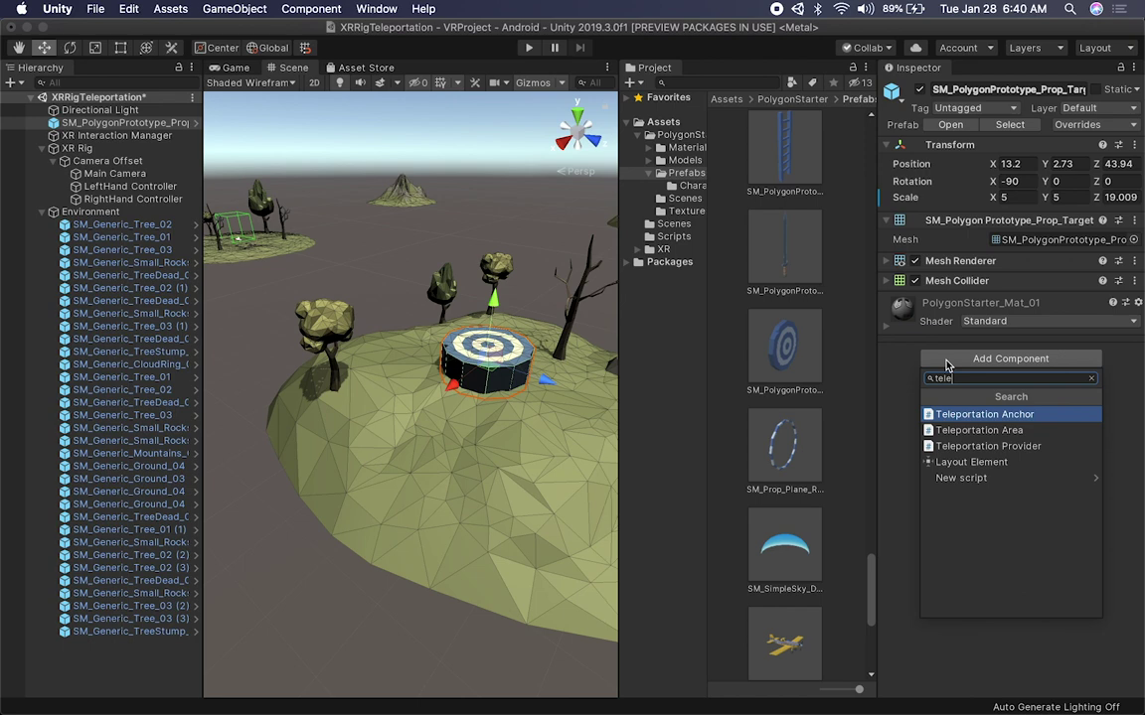
click(979, 430)
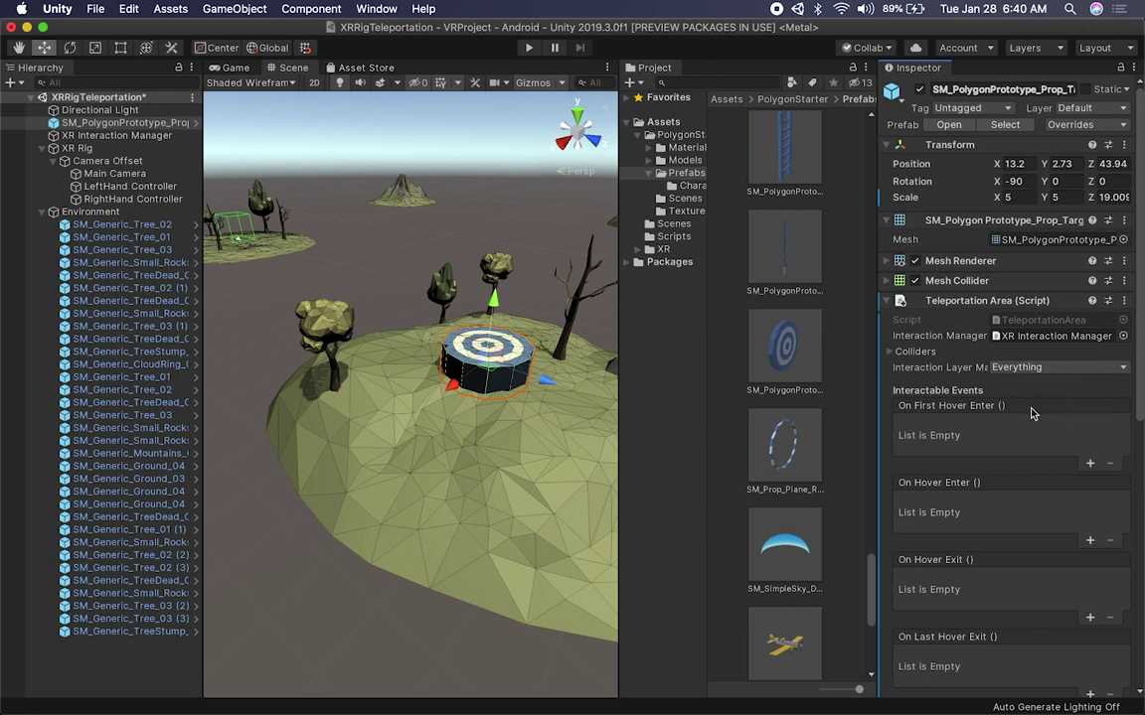
Step: Examine the Teleportation Area's interactable events, teleportation provider and match orientation settings, and collapse the component
scroll(973, 425, down, 3)
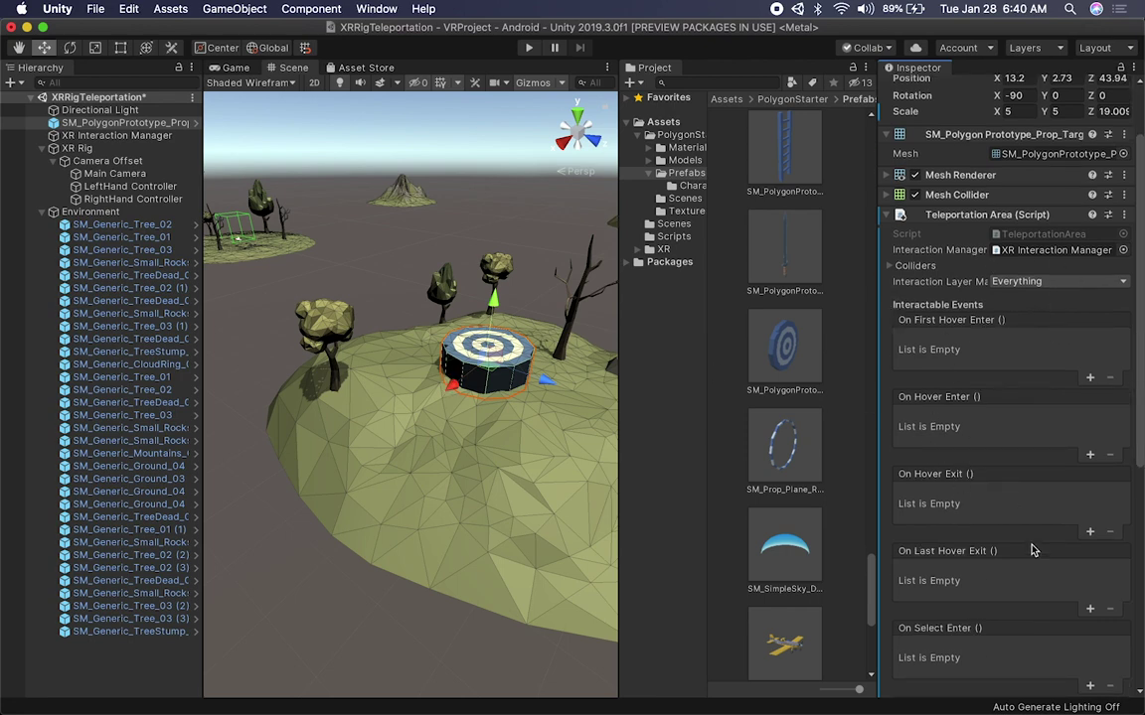
scroll(1031, 549, down, 10)
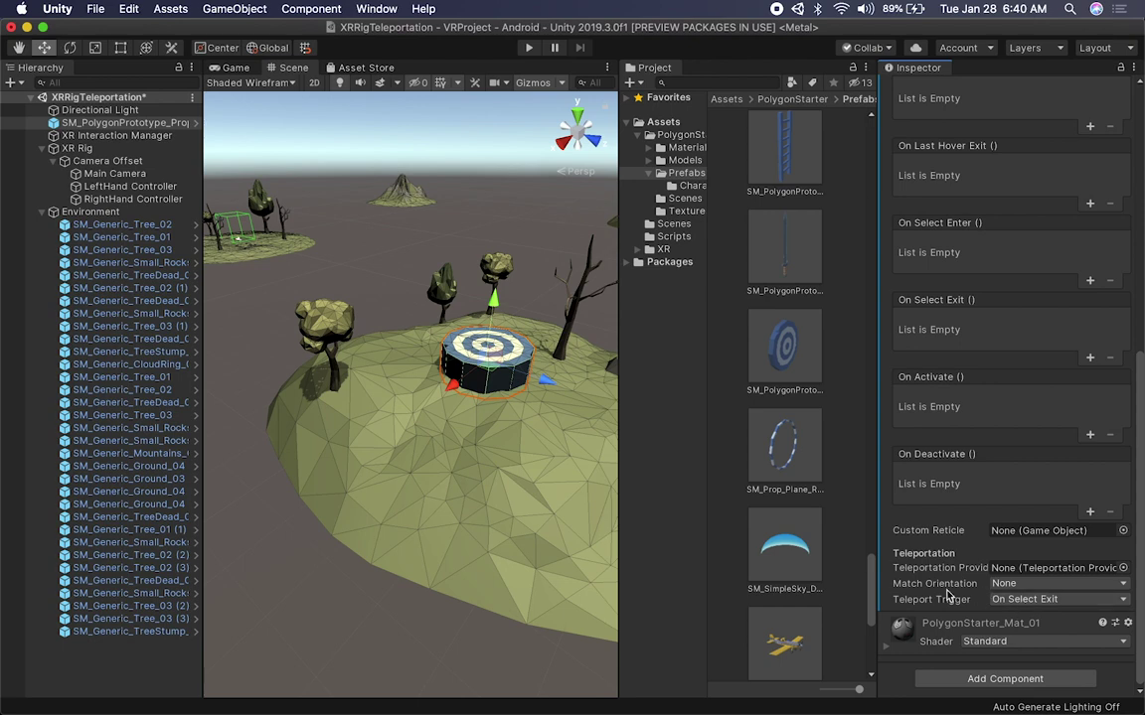
click(1004, 585)
click(1012, 585)
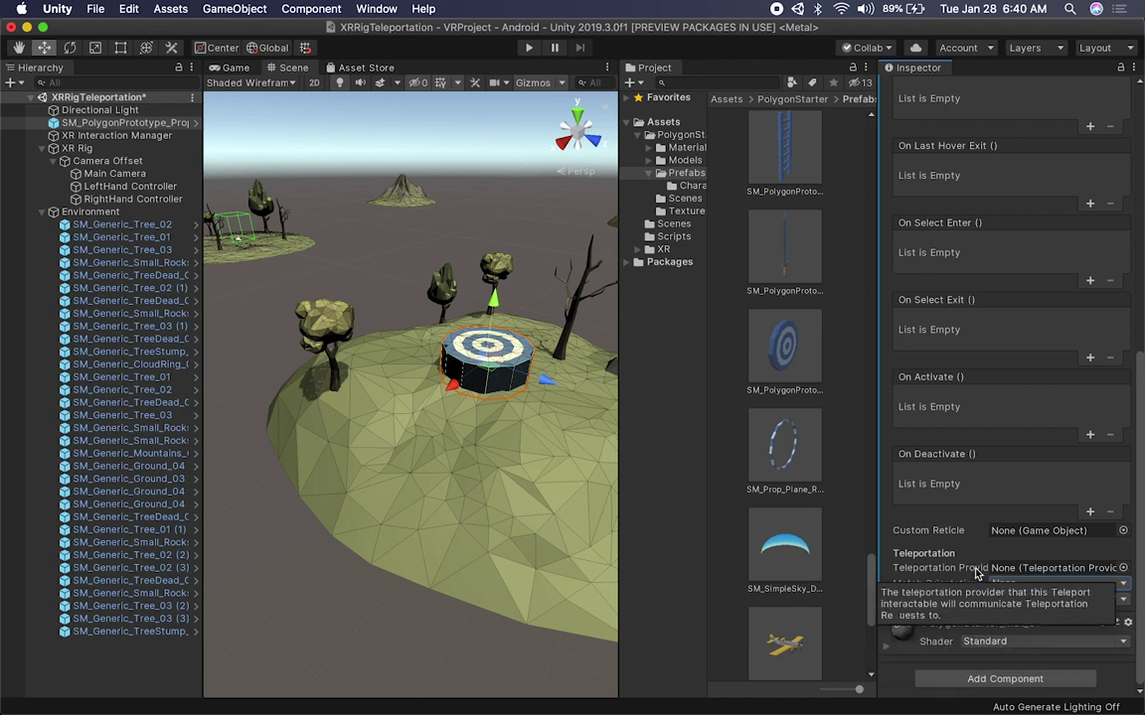
scroll(1014, 494, up, 10)
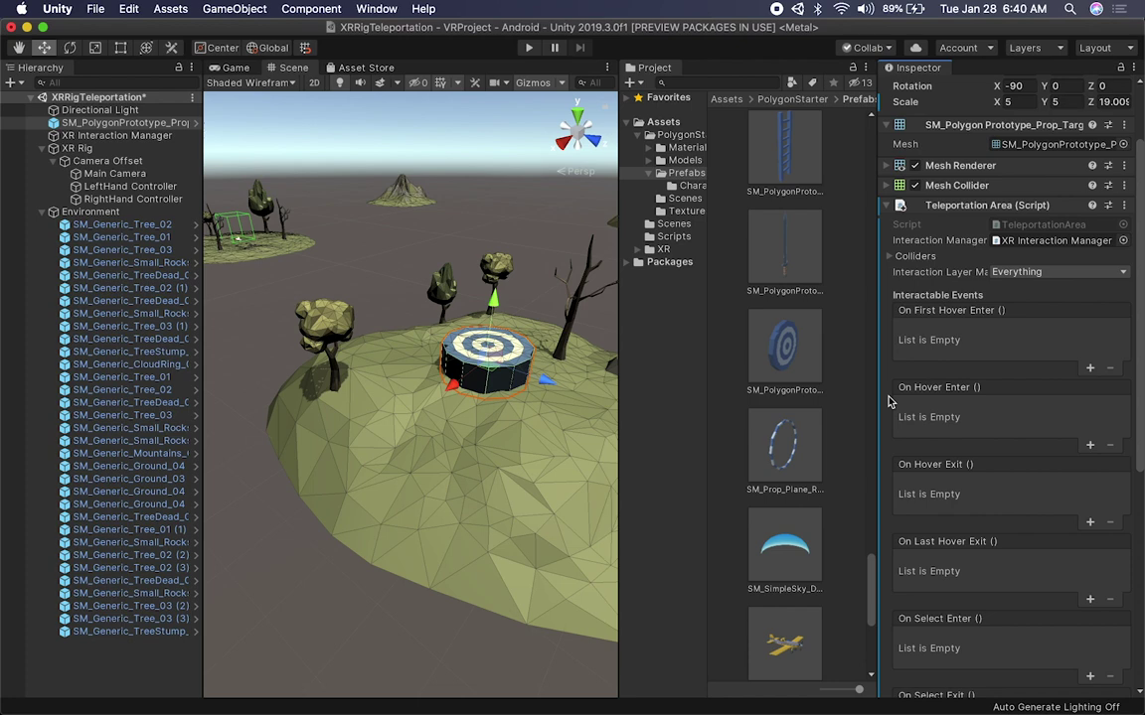
click(887, 205)
Step: Add the Rotator script to the target platform and place it above the Teleportation Area component
click(962, 384)
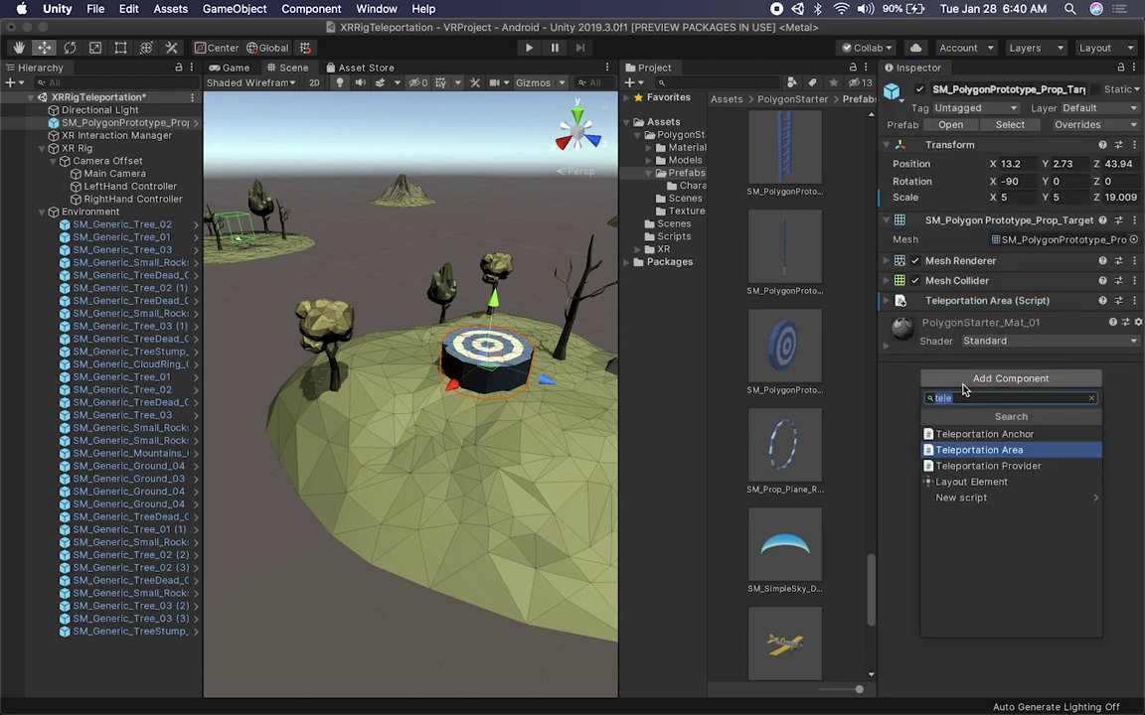
text(rota)
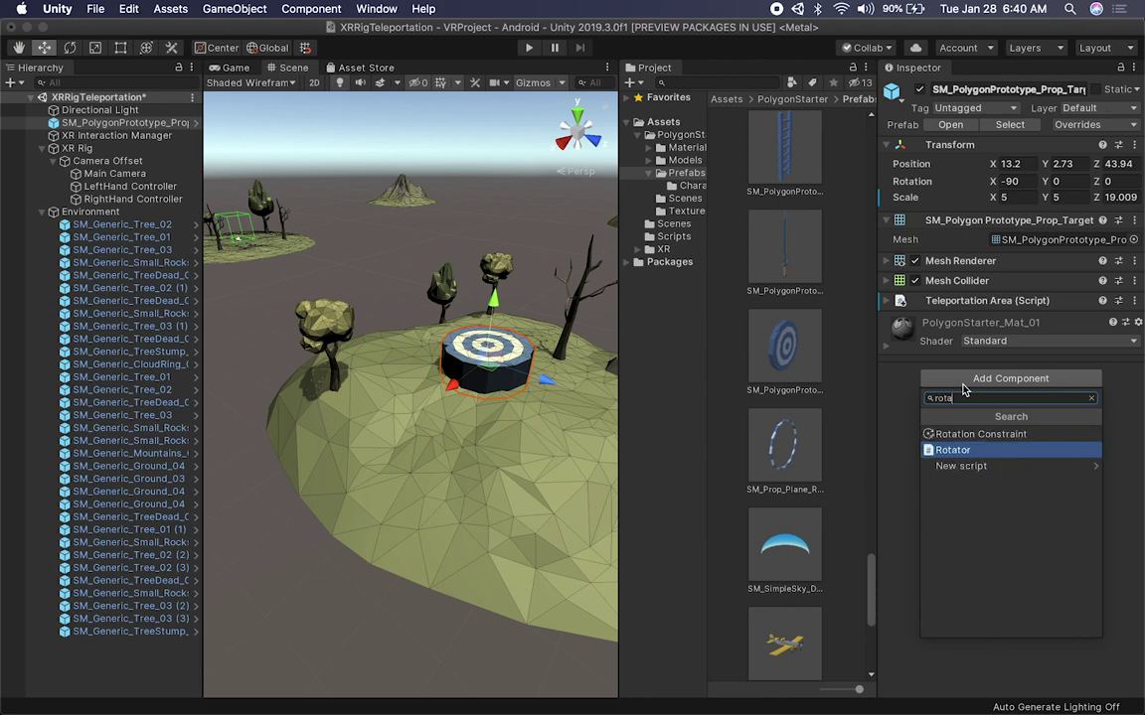
key(Return)
right_click(978, 322)
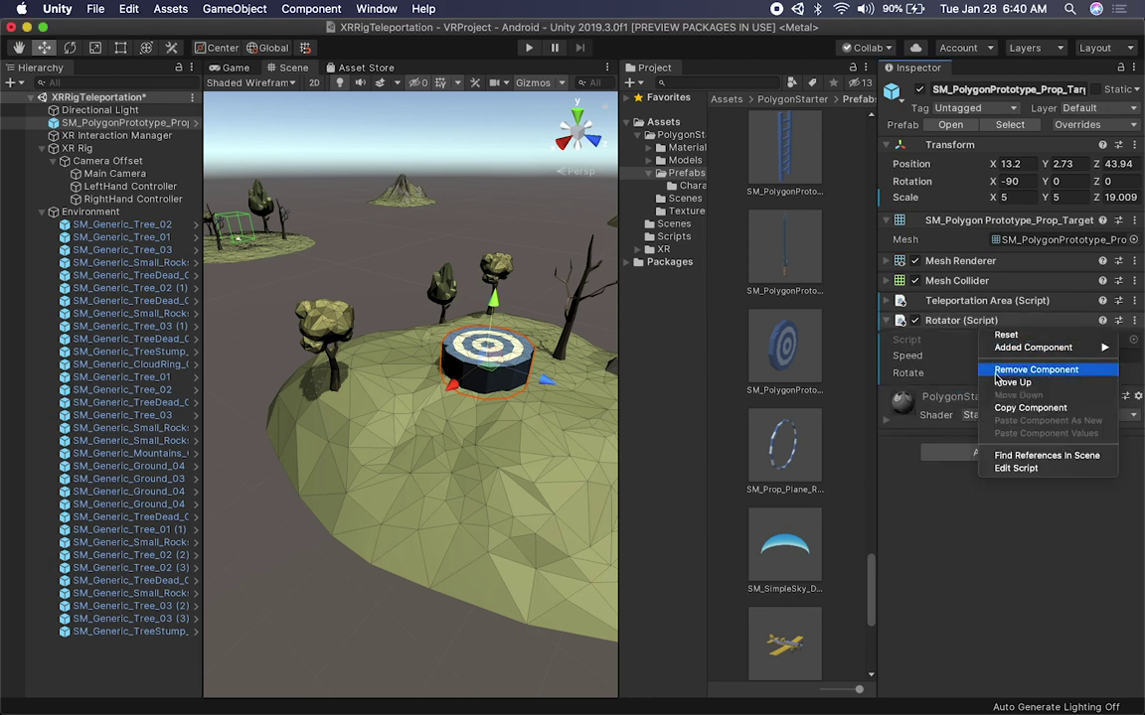
click(1009, 383)
Step: Open the Rotator script in Visual Studio Code and examine its speed field and the transform rotation call
double_click(991, 320)
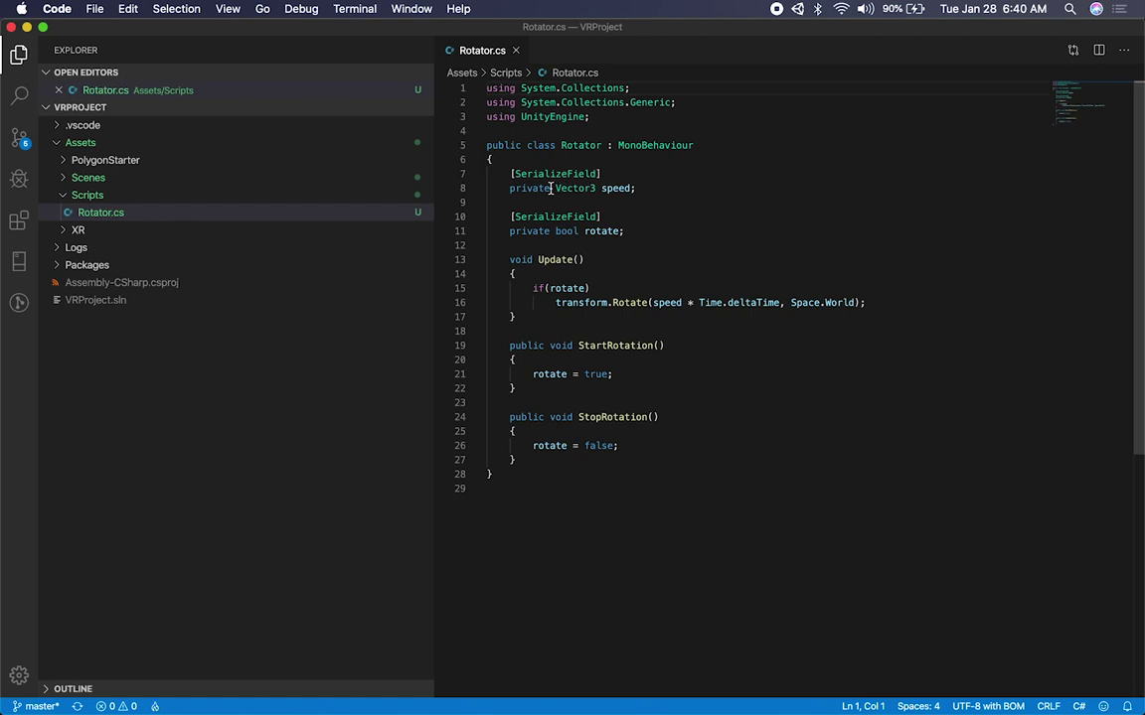
drag(554, 187, 575, 189)
double_click(734, 302)
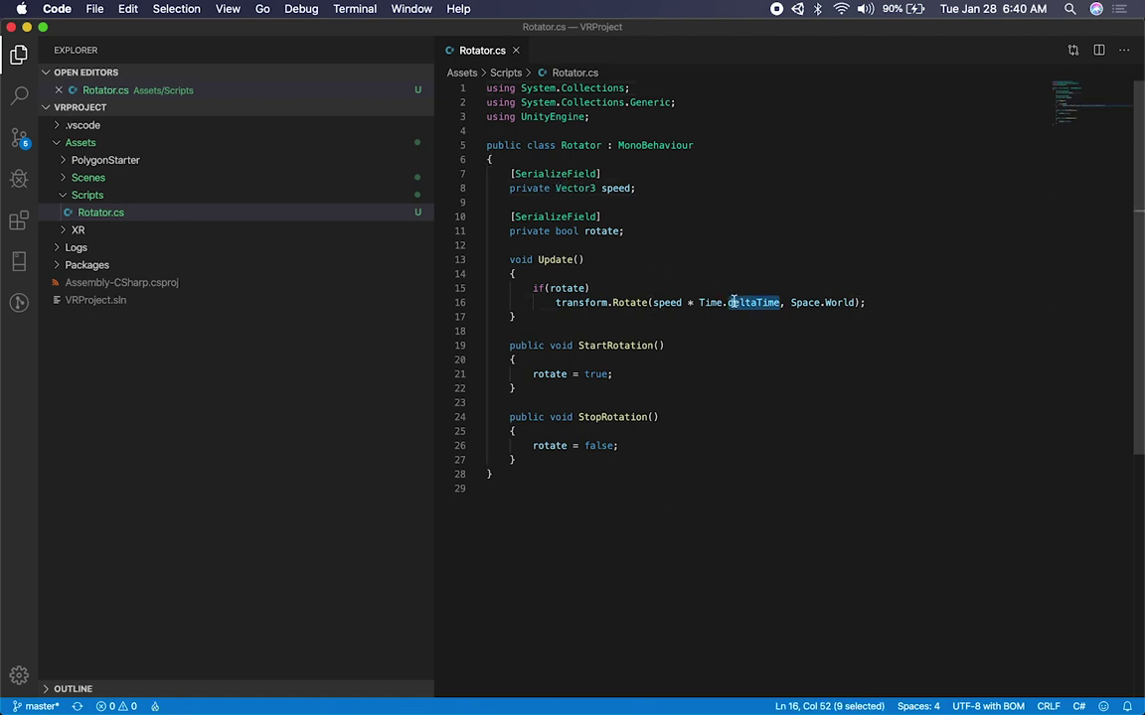
drag(785, 302, 835, 304)
click(855, 359)
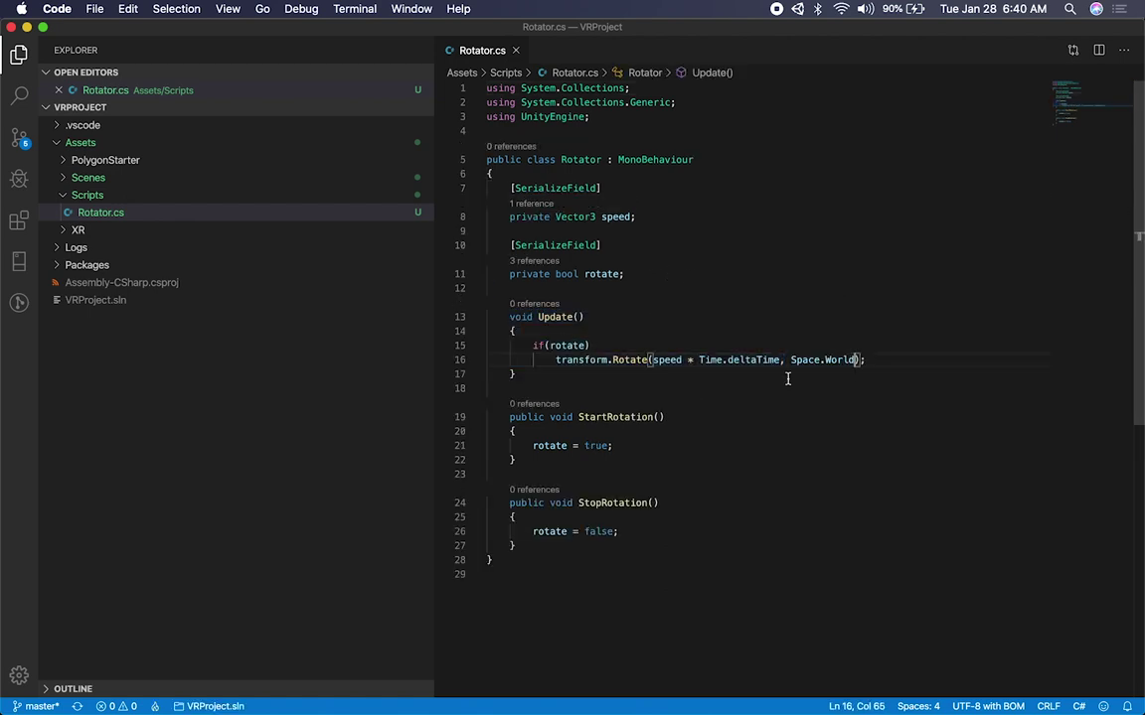
Step: Enlarge the code view, narrow the file explorer, and read how StartRotation and StopRotation set the rotate flag
drag(507, 420, 572, 564)
scroll(728, 533, down, 3)
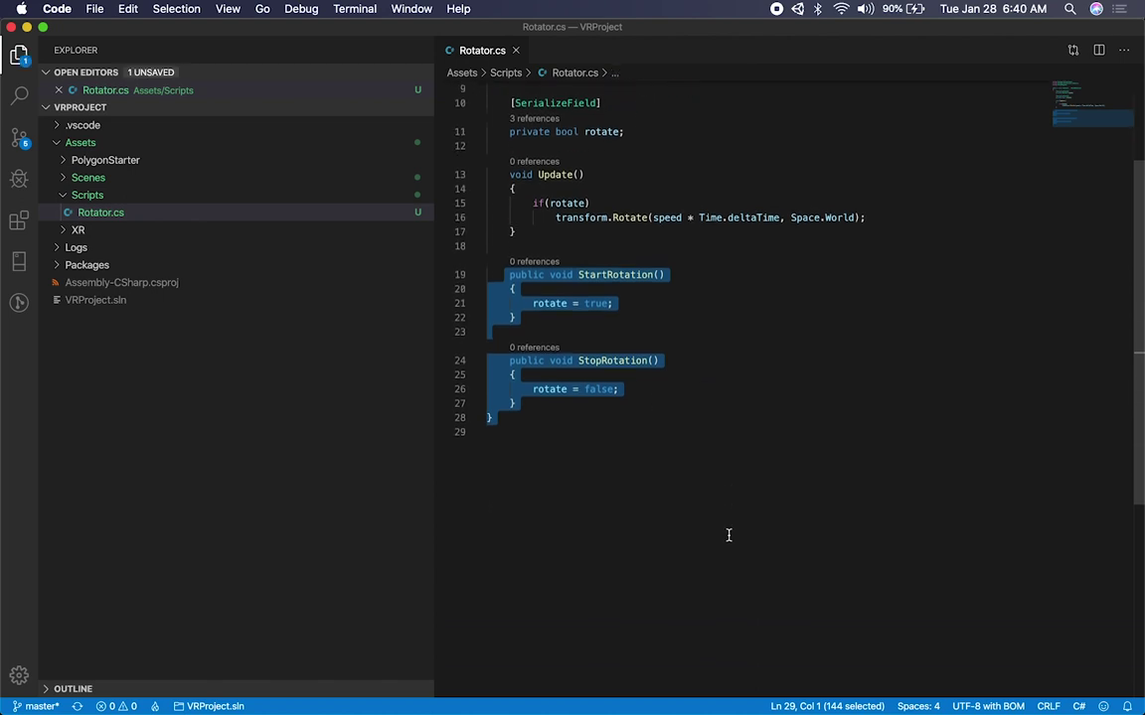
key(super+equal)
click(748, 352)
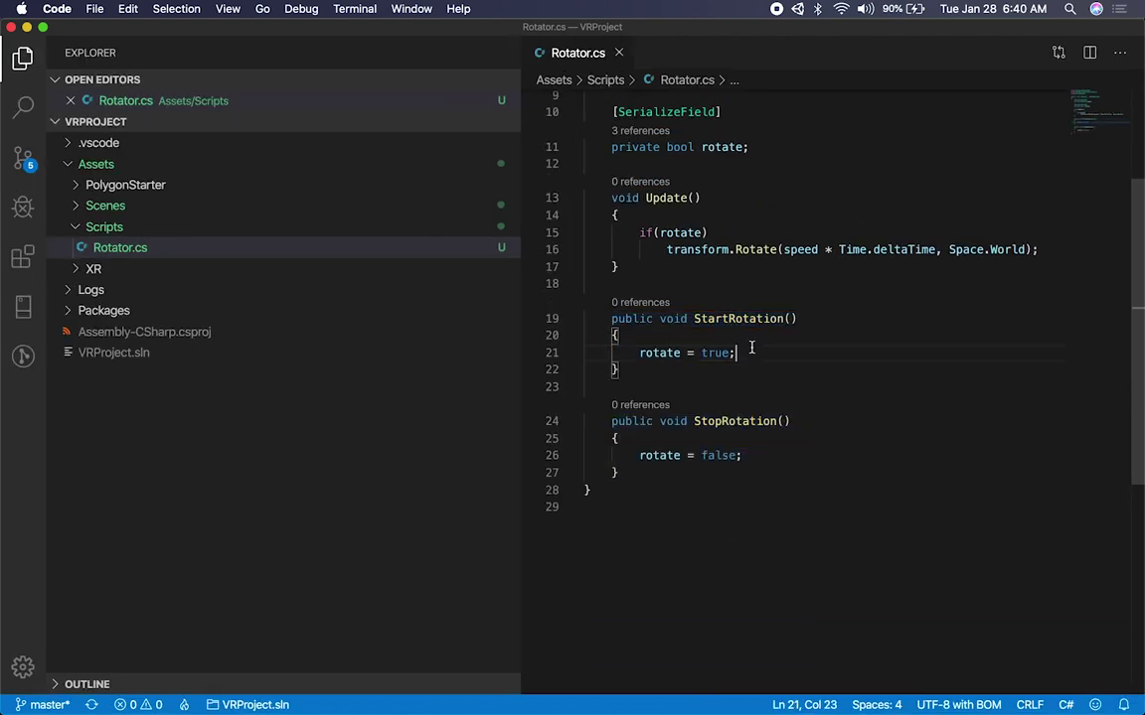
drag(519, 243, 350, 256)
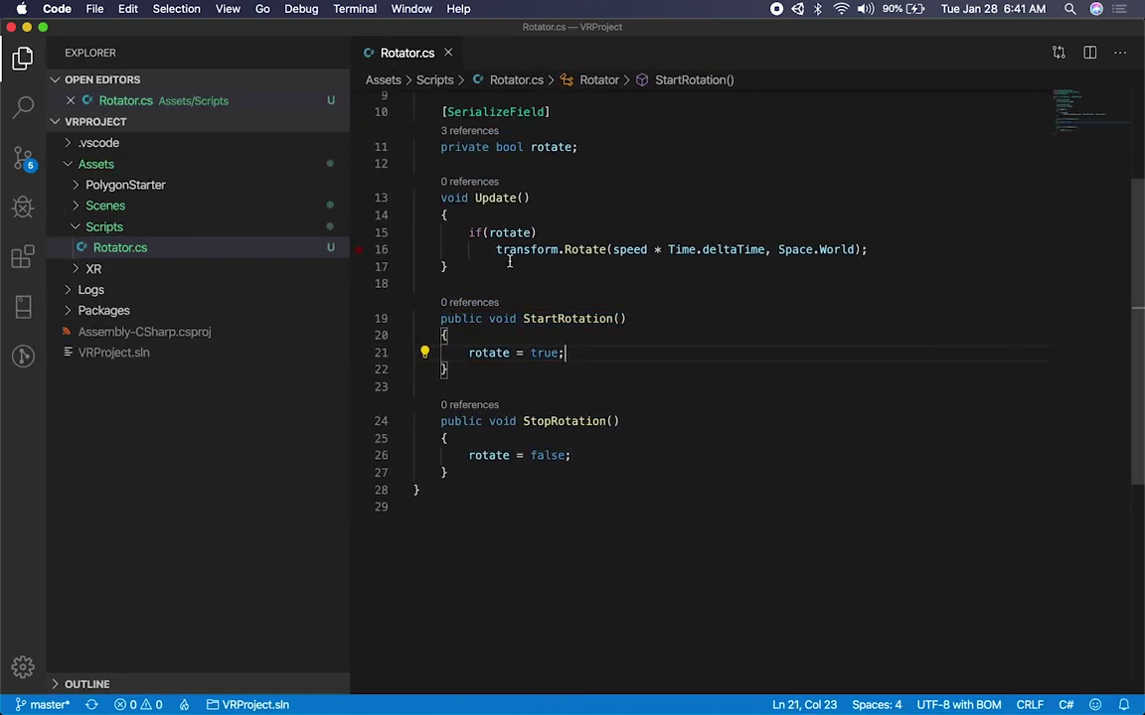
double_click(491, 352)
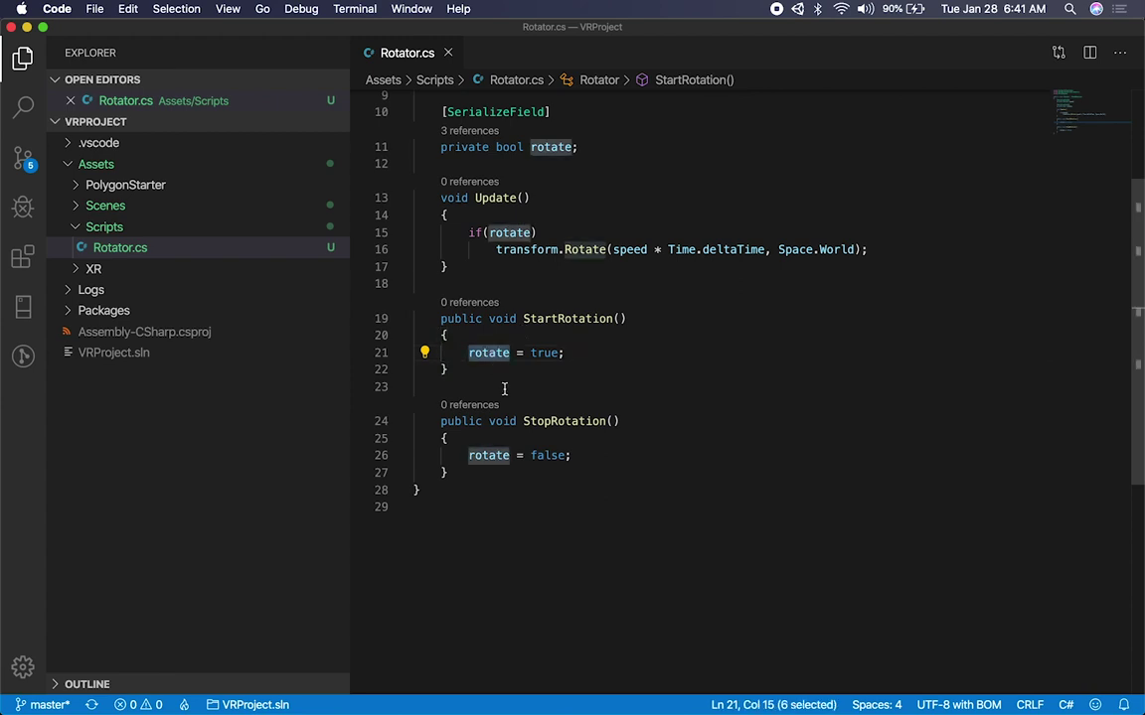
double_click(493, 456)
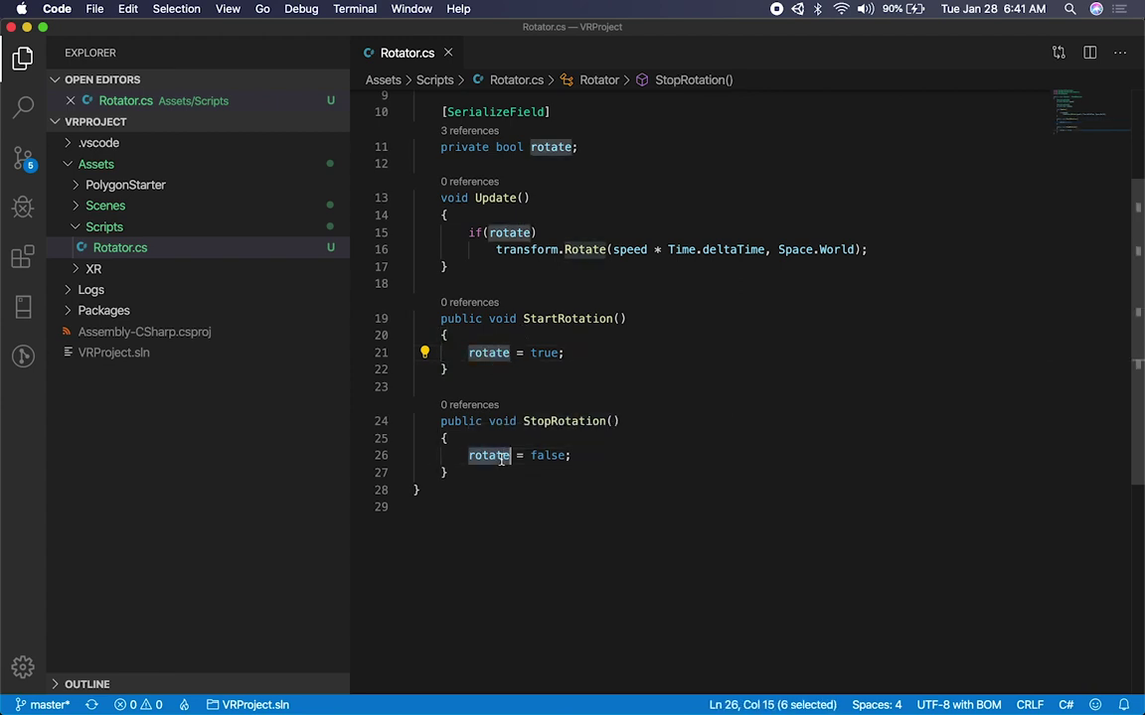
Step: Examine the rotate condition in the script's Update method and the Rotate call it controls
click(463, 232)
key(shift+End)
double_click(586, 250)
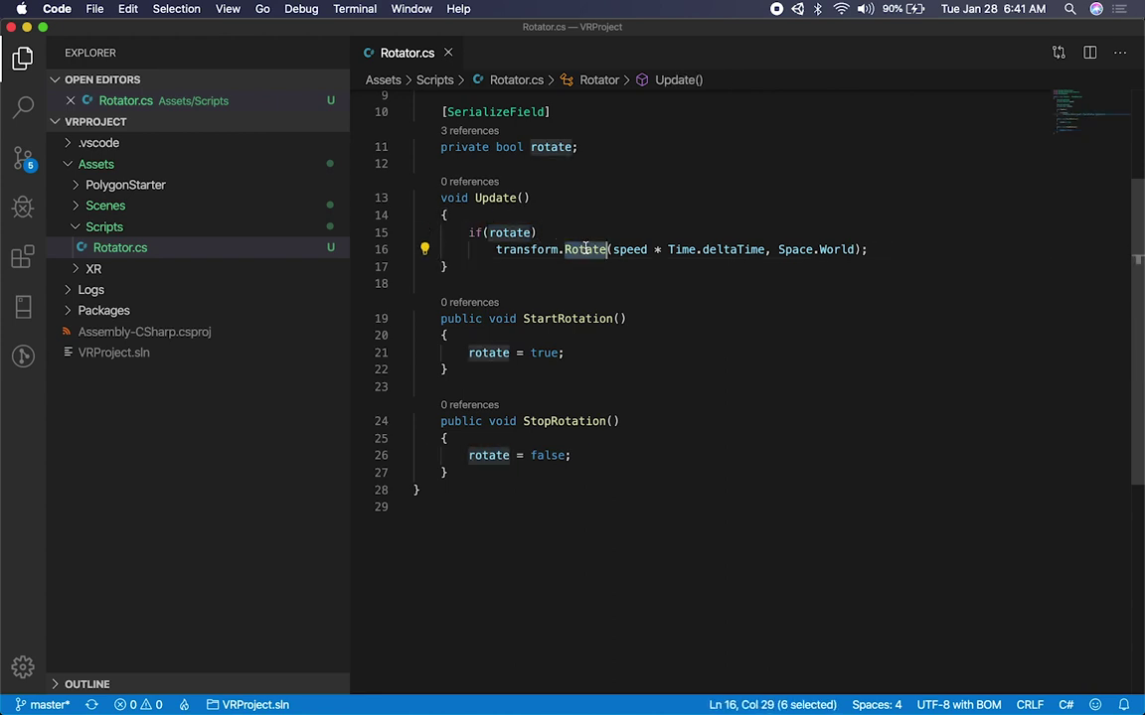
click(506, 231)
double_click(574, 249)
scroll(622, 245, up, 3)
Step: Switch back to Unity and set the Rotator's Y speed to 100 on the target platform
key(super+Tab)
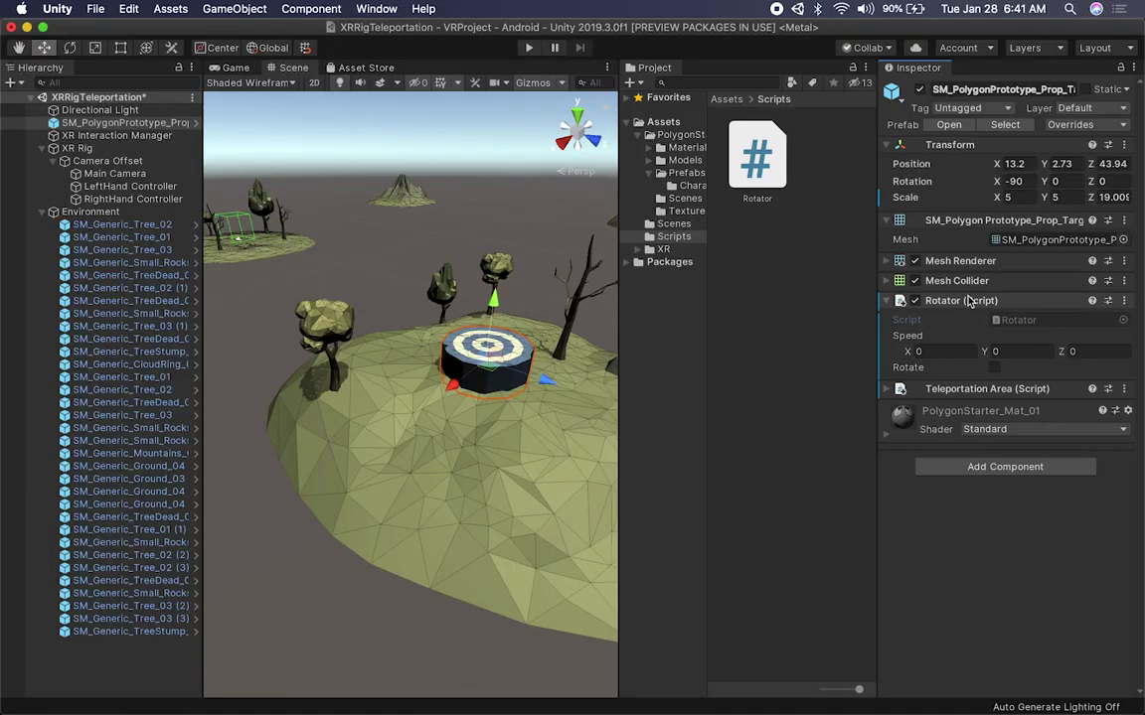
click(1020, 352)
text(100)
Step: Add one empty entry each to the Teleportation Area's On Hover Enter and On Hover Exit events
click(963, 393)
scroll(987, 497, down, 5)
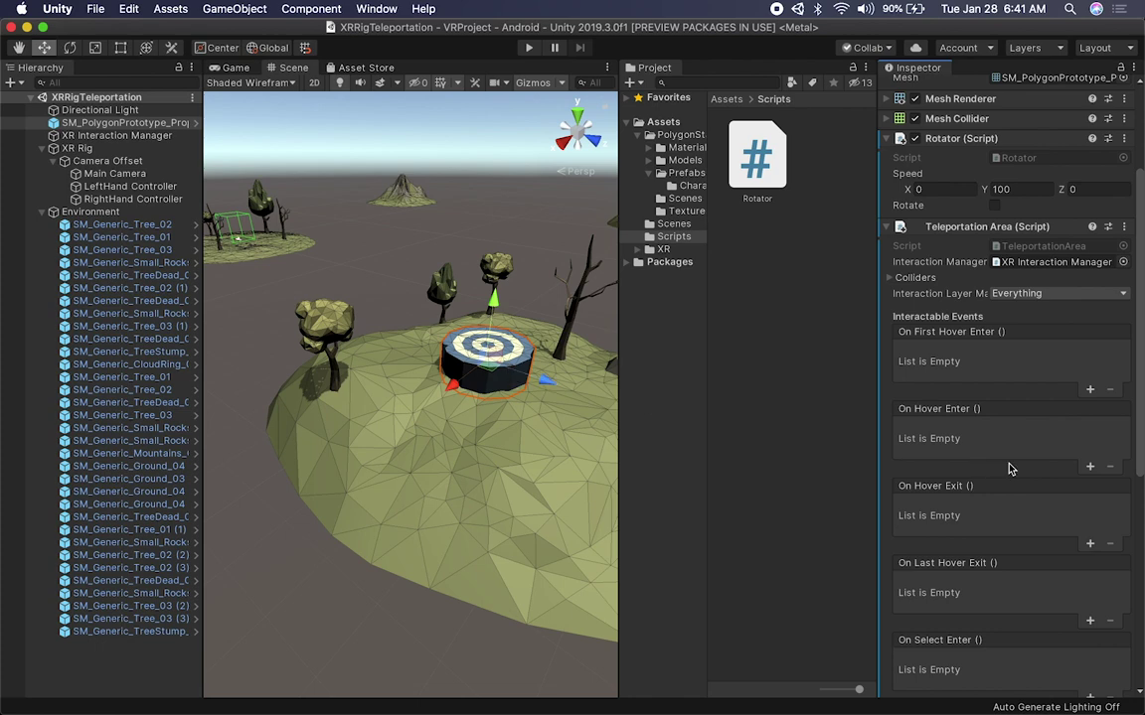
scroll(1030, 527, down, 3)
scroll(1030, 528, down, 2)
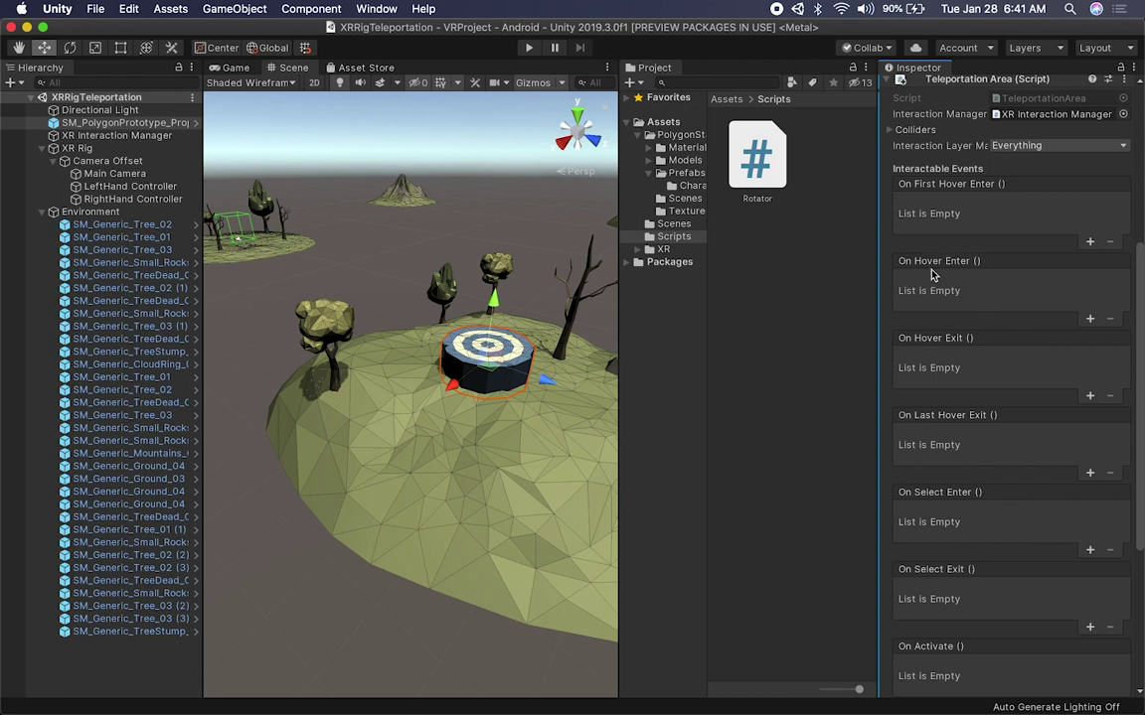
click(1089, 318)
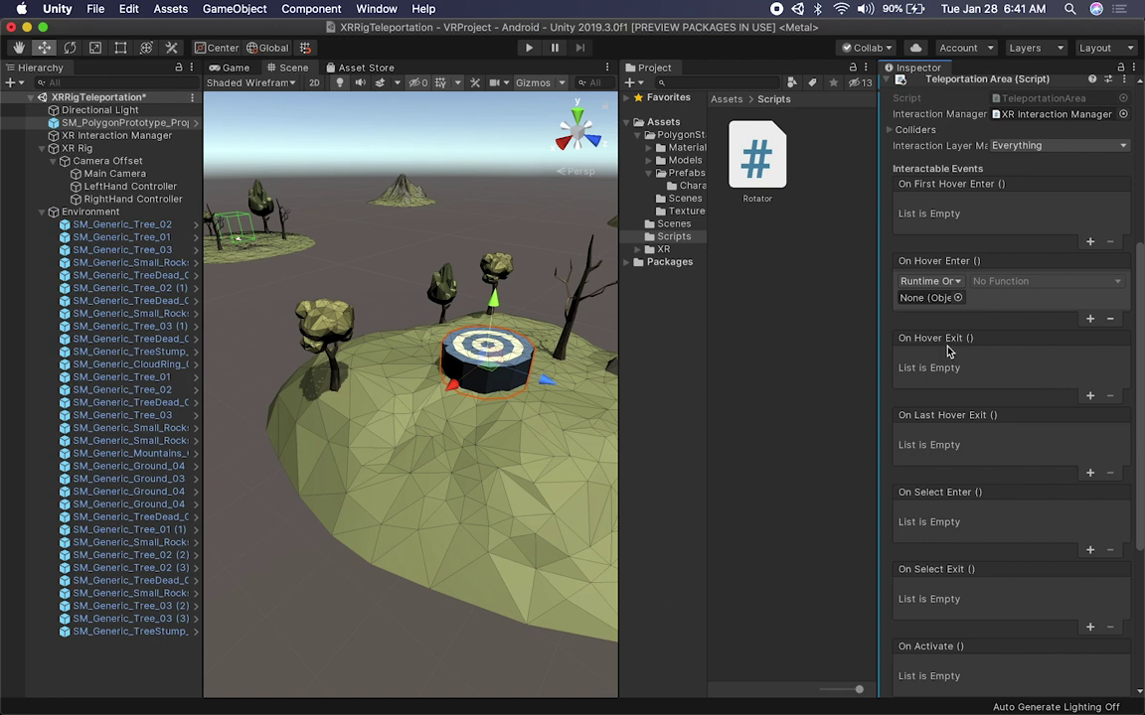
click(1089, 397)
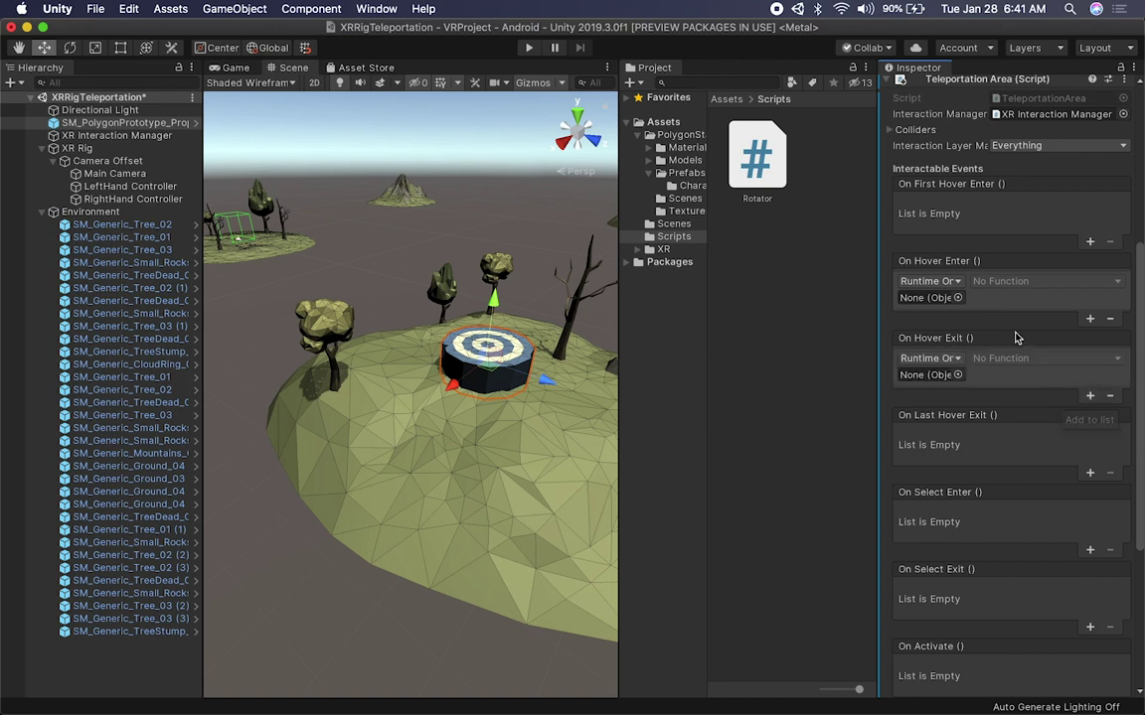
Step: Switch to Finder, preview Demo.mp4 from the Desktop starting at about 0:05, and return to Unity
key(super+space)
text(finder)
key(Return)
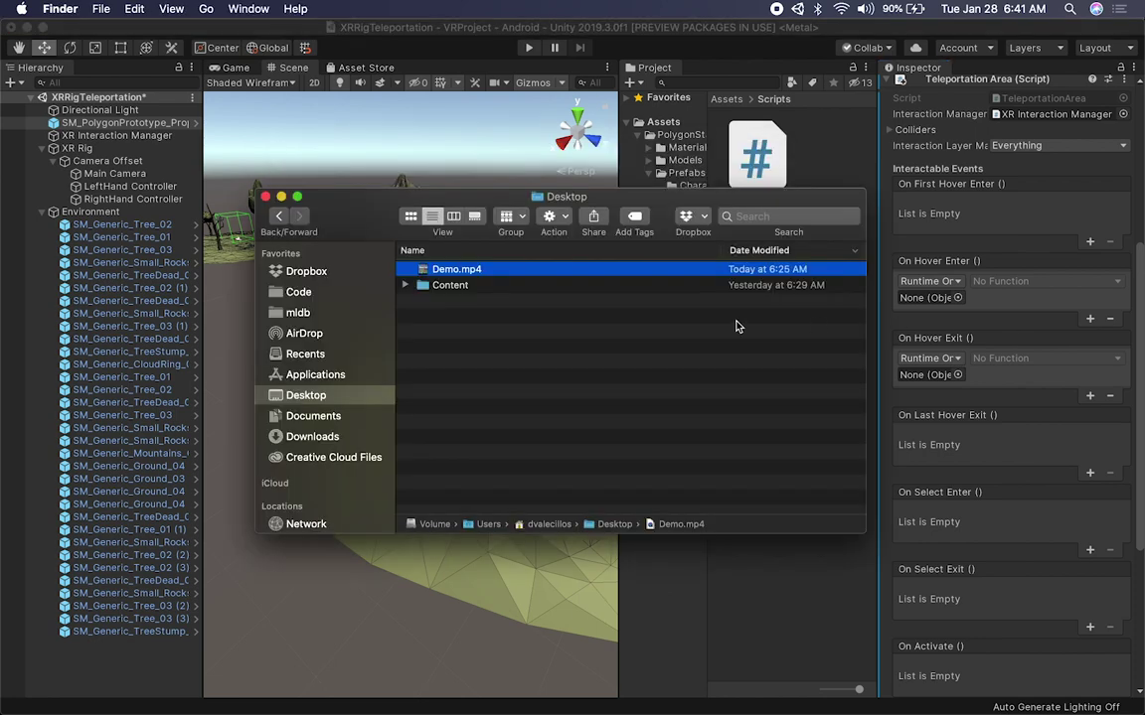
key(space)
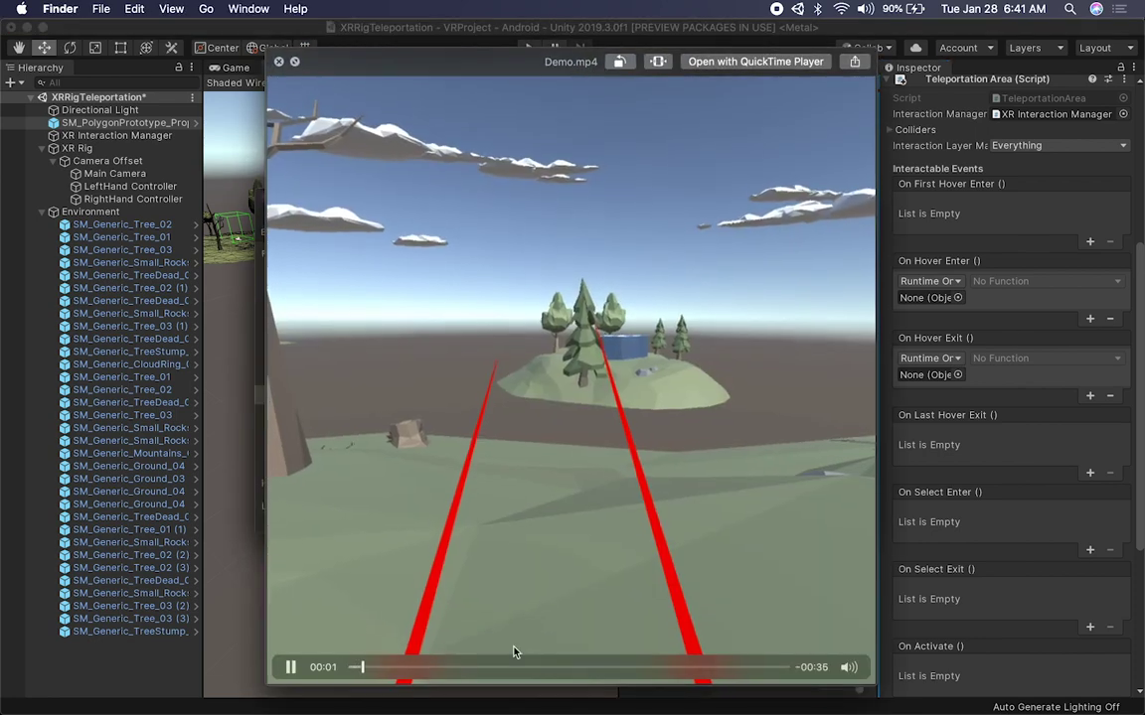
click(294, 668)
mouse_move(417, 667)
mouse_down()
mouse_move(434, 668)
mouse_move(417, 674)
mouse_up()
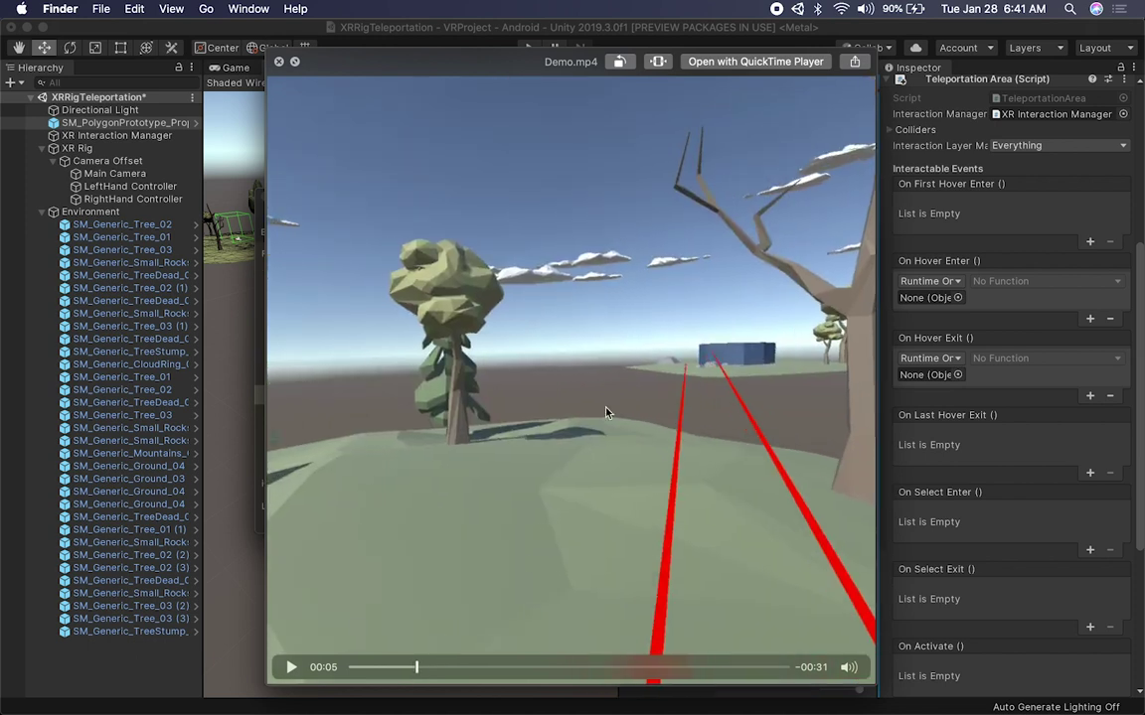
click(289, 673)
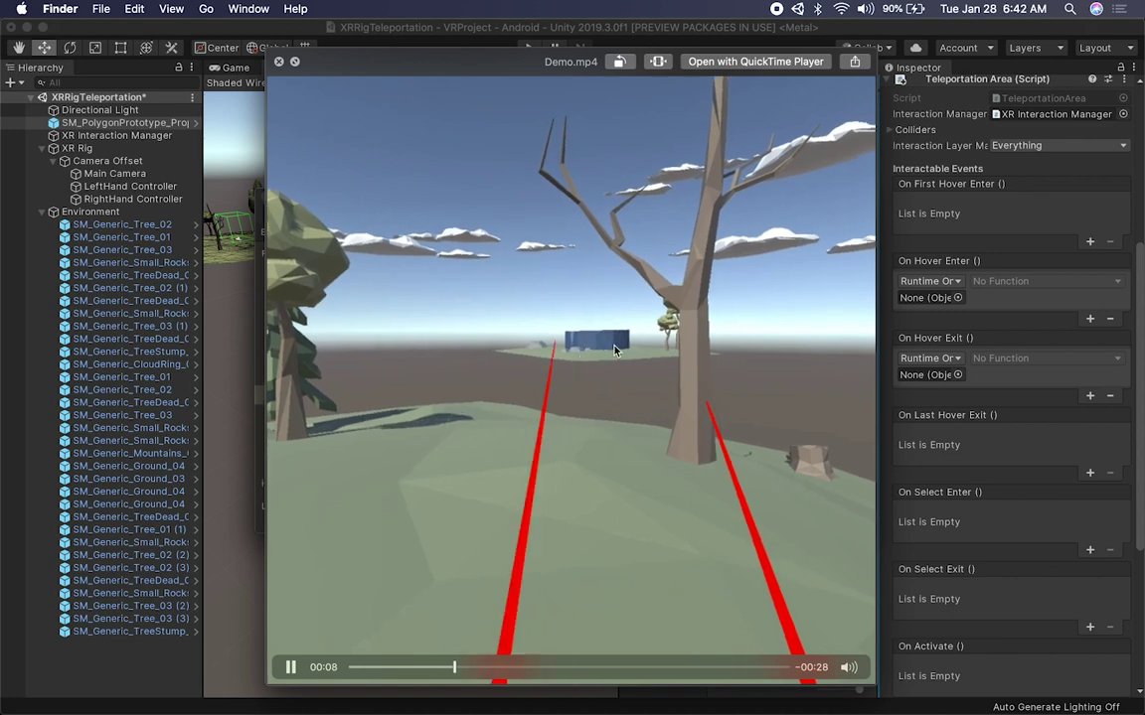
click(280, 62)
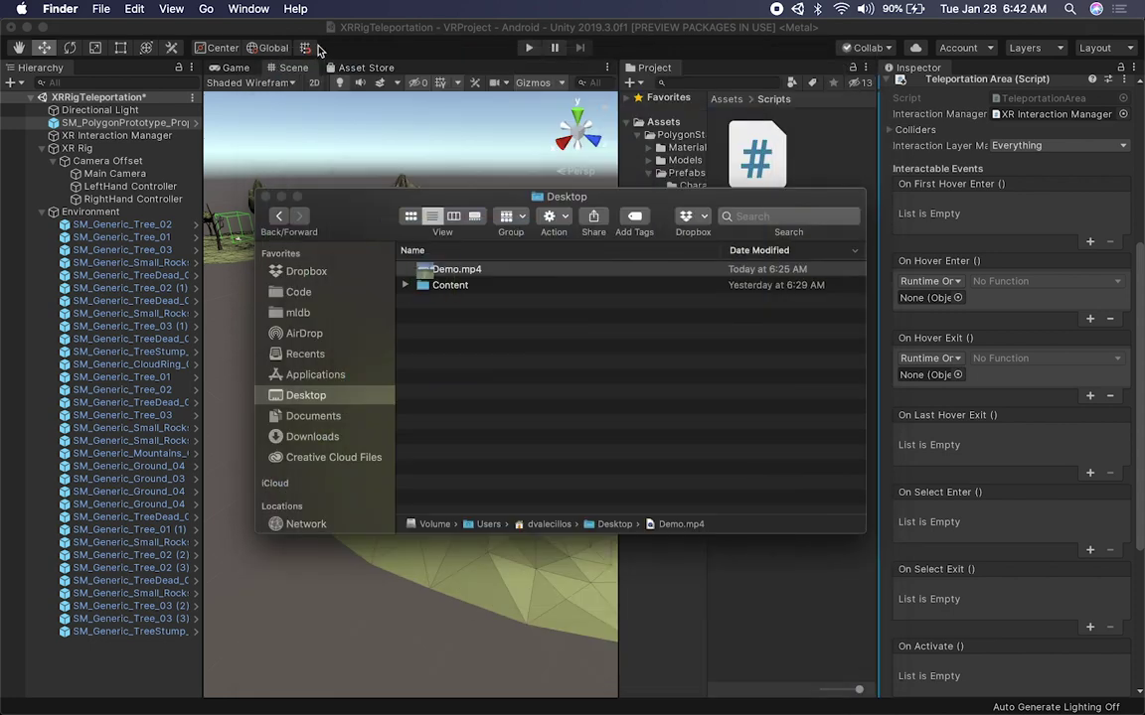
click(350, 35)
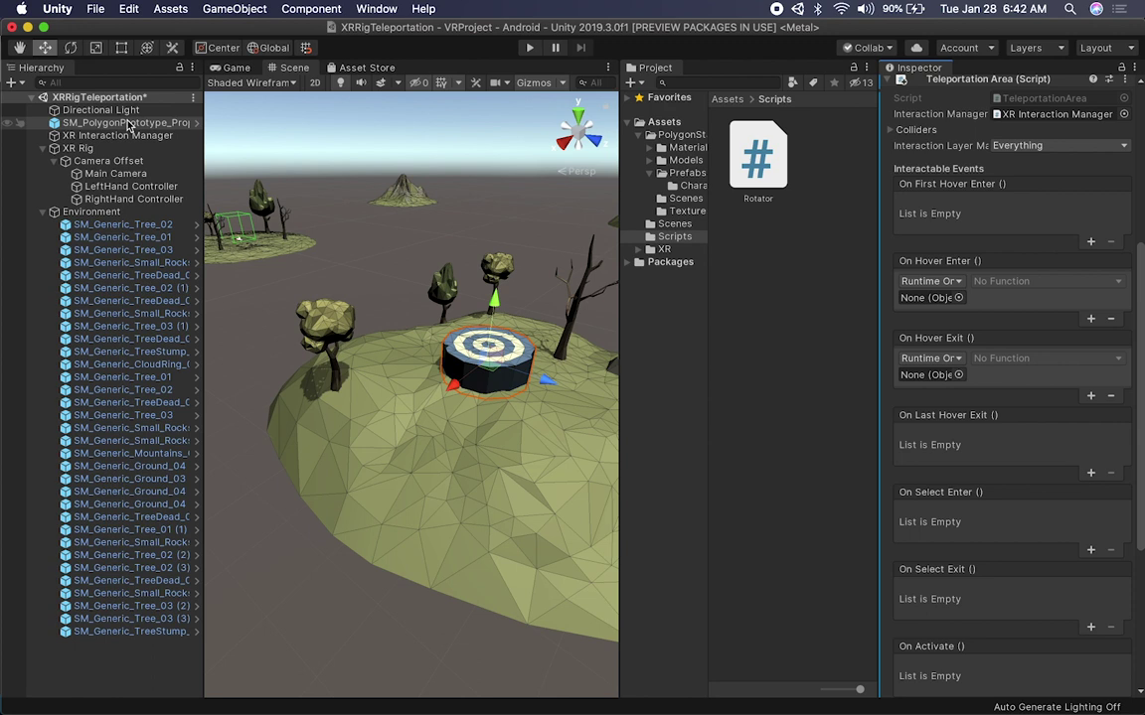
Step: Assign the target platform as the object for both the On Hover Enter and On Hover Exit entries
drag(127, 129, 923, 297)
drag(124, 122, 916, 377)
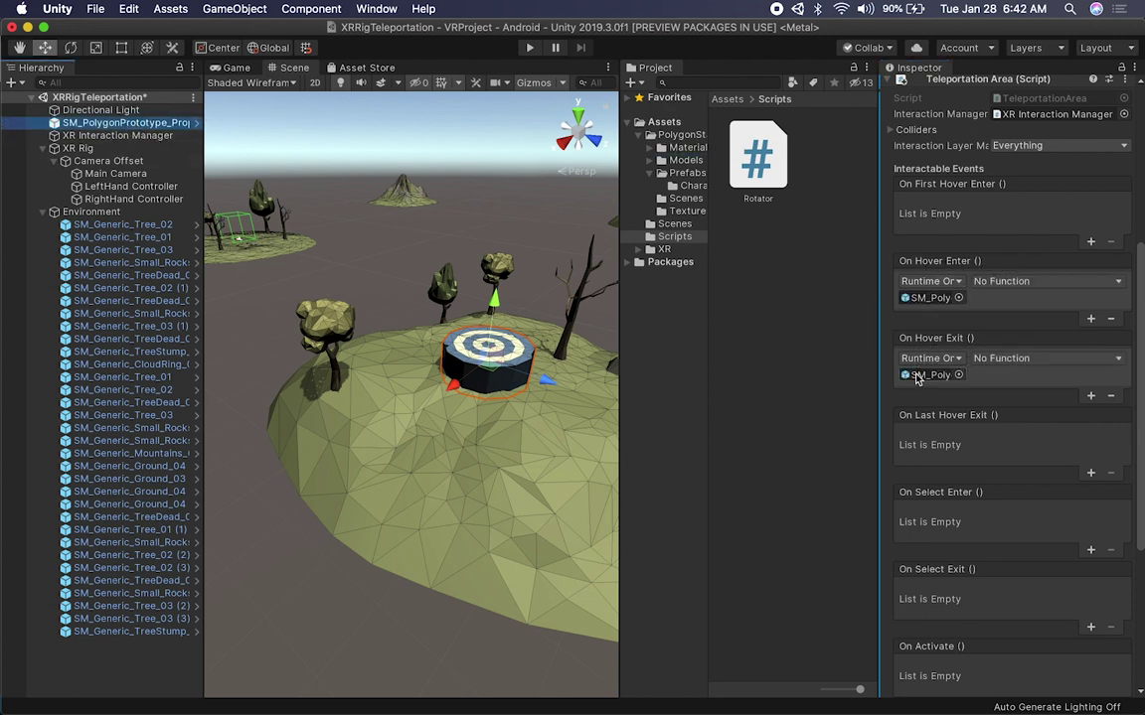
Step: Set the target platform's On Hover Enter function to Rotator.StartRotation and its On Hover Exit function to Rotator.StopRotation
click(1002, 282)
mouse_move(1000, 384)
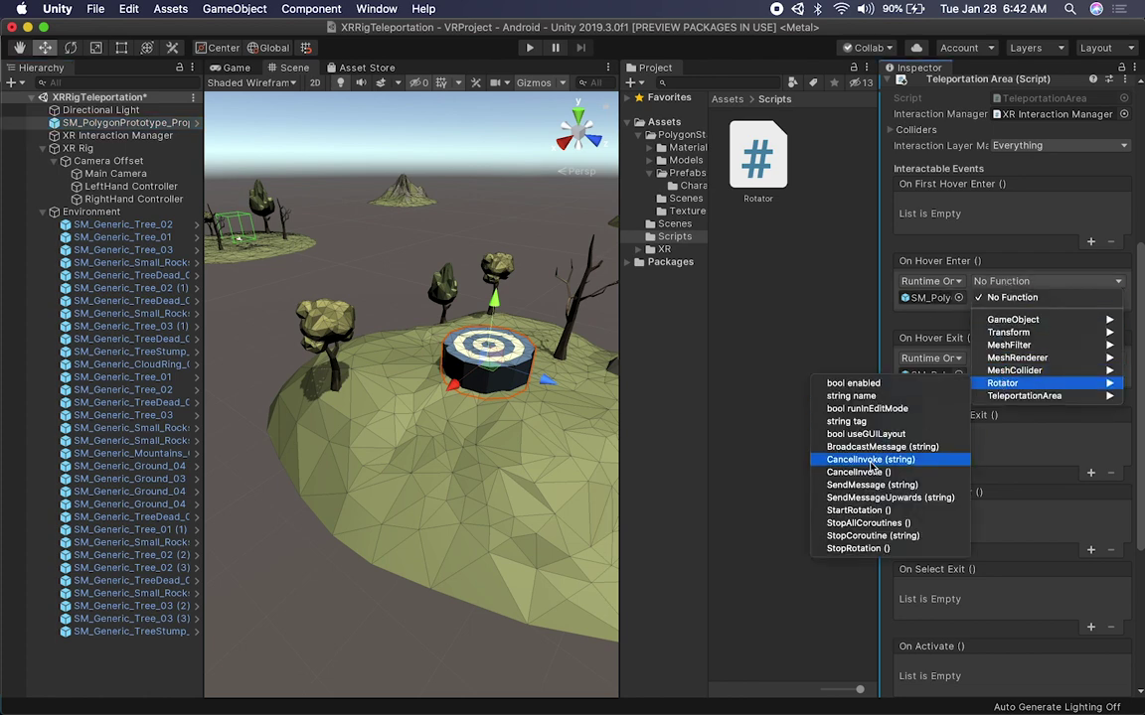
click(856, 511)
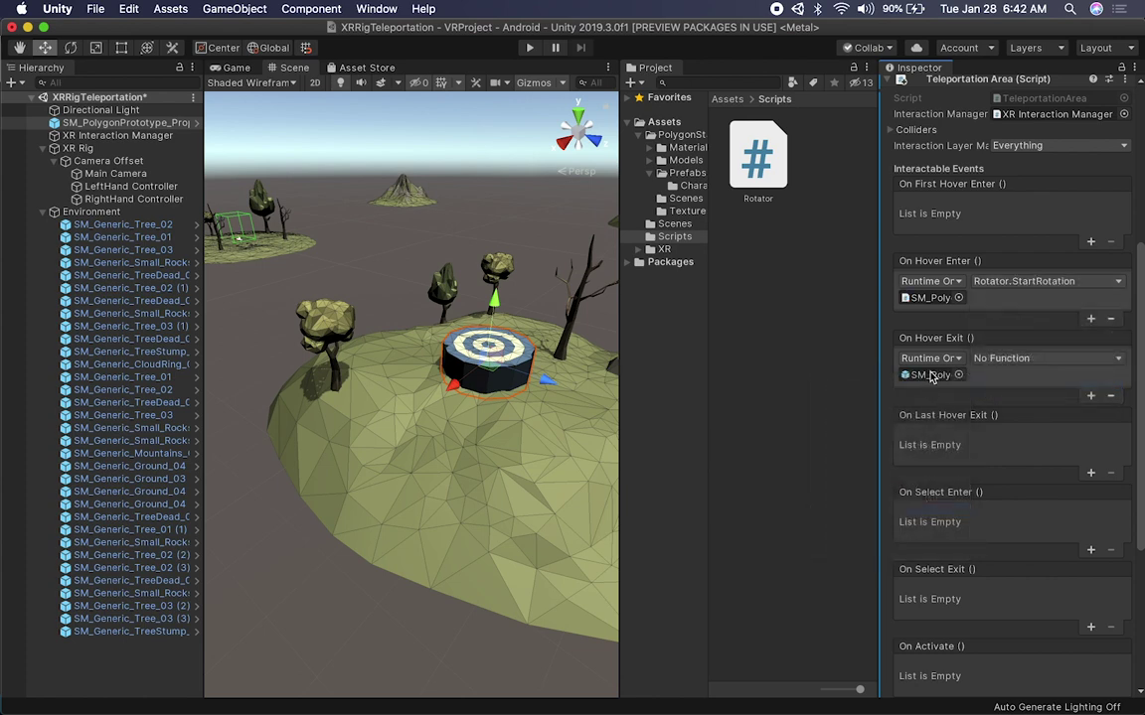
click(990, 358)
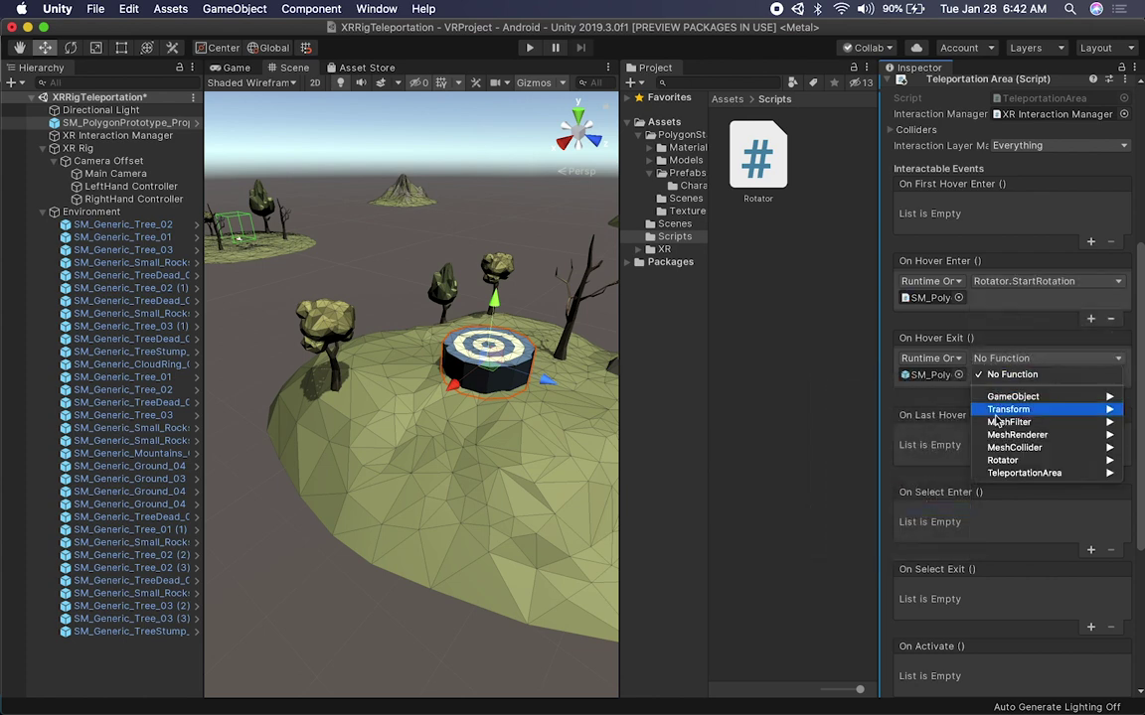
mouse_move(1023, 460)
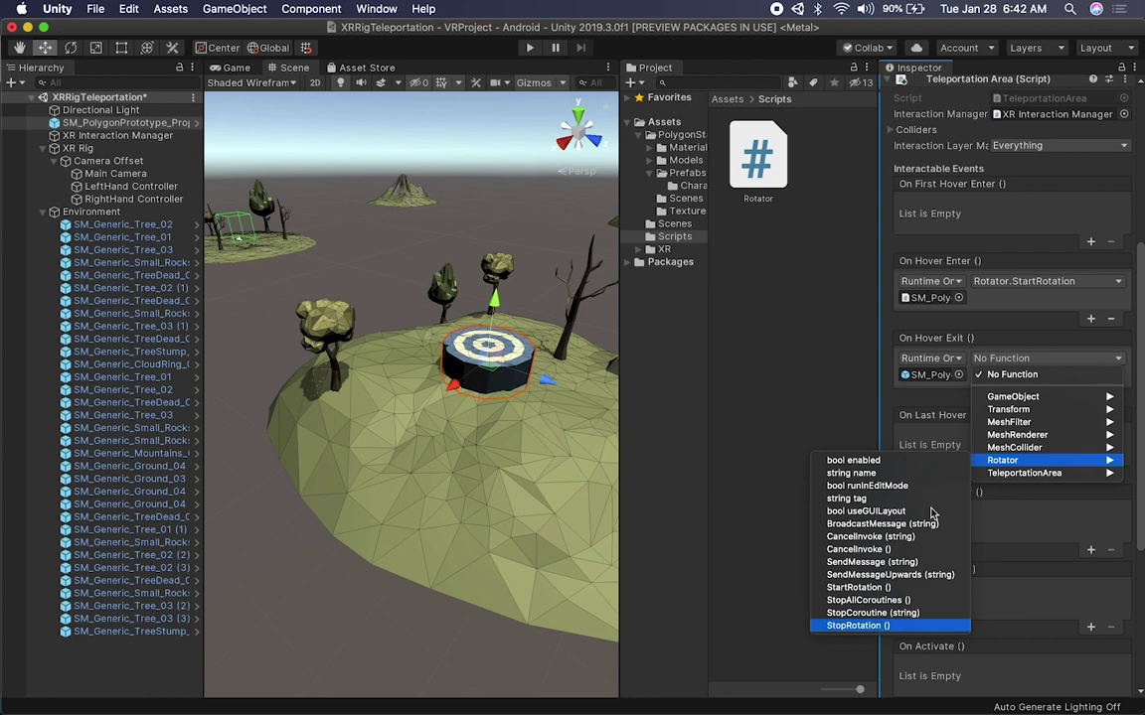
click(860, 625)
scroll(984, 318, up, 5)
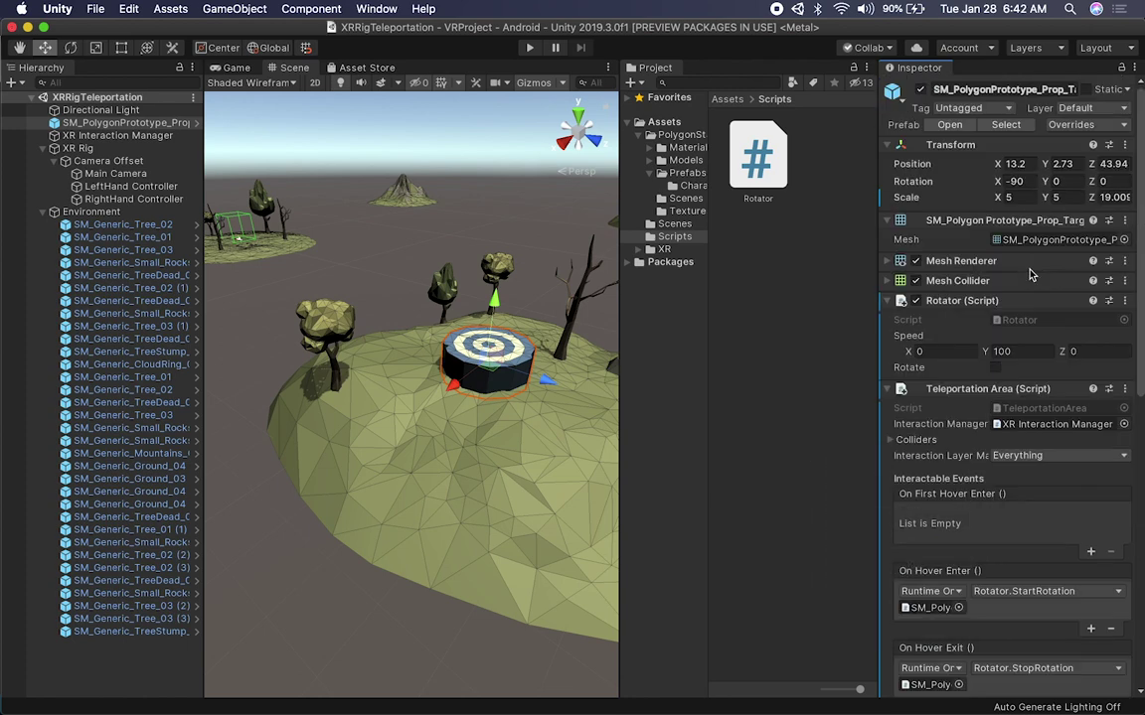
Step: Collapse the Rotator and Teleportation Area components and nest the target platform under Environment as its first child
click(968, 300)
click(984, 320)
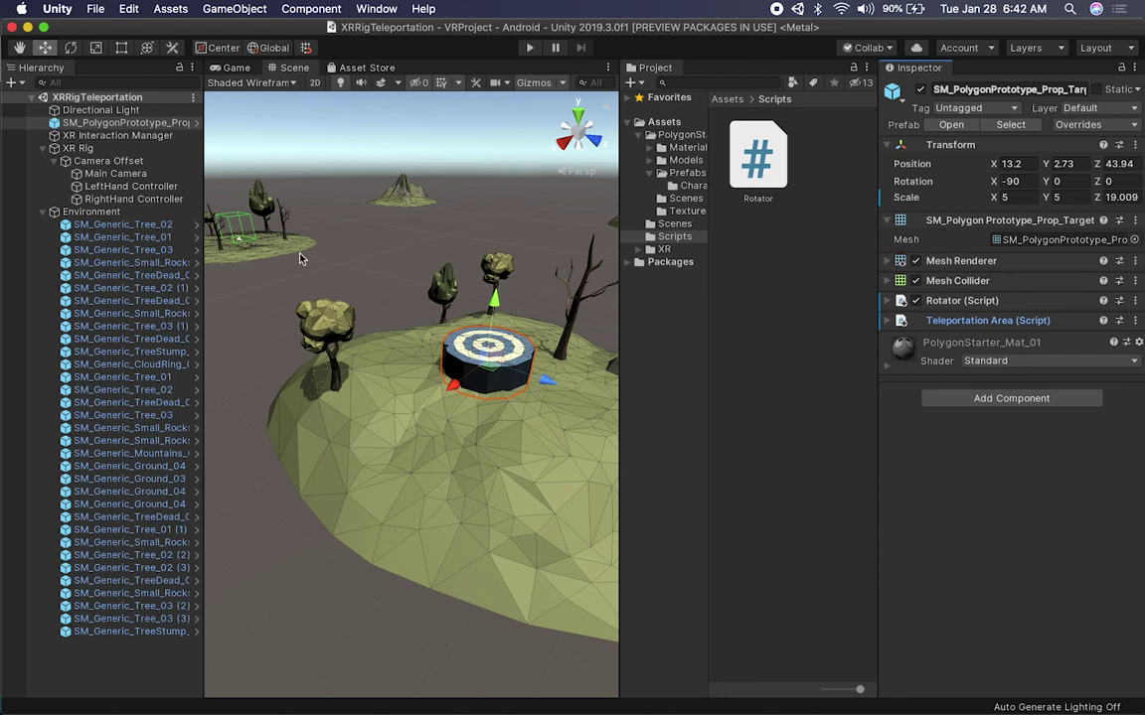
drag(125, 122, 119, 221)
Step: Duplicate the target platform and place the copy on the pine-tree island at about X -45.42
scroll(497, 286, down, 8)
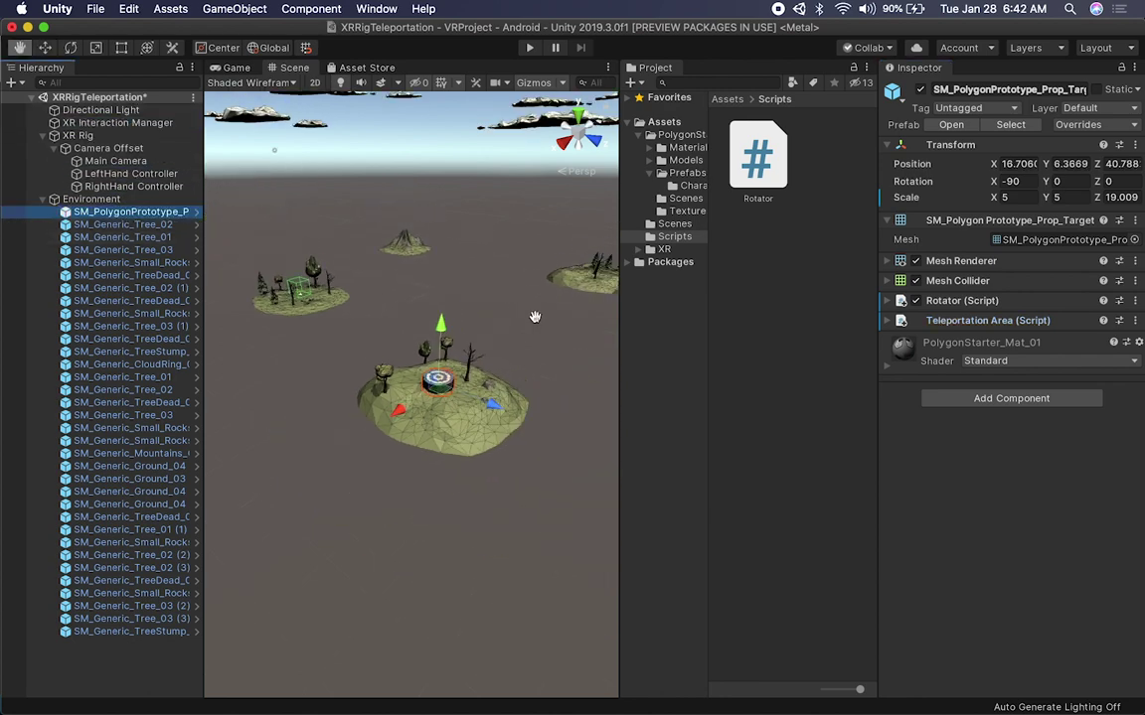
middle_drag(533, 317, 450, 394)
key(super+d)
drag(290, 512, 504, 349)
key(f)
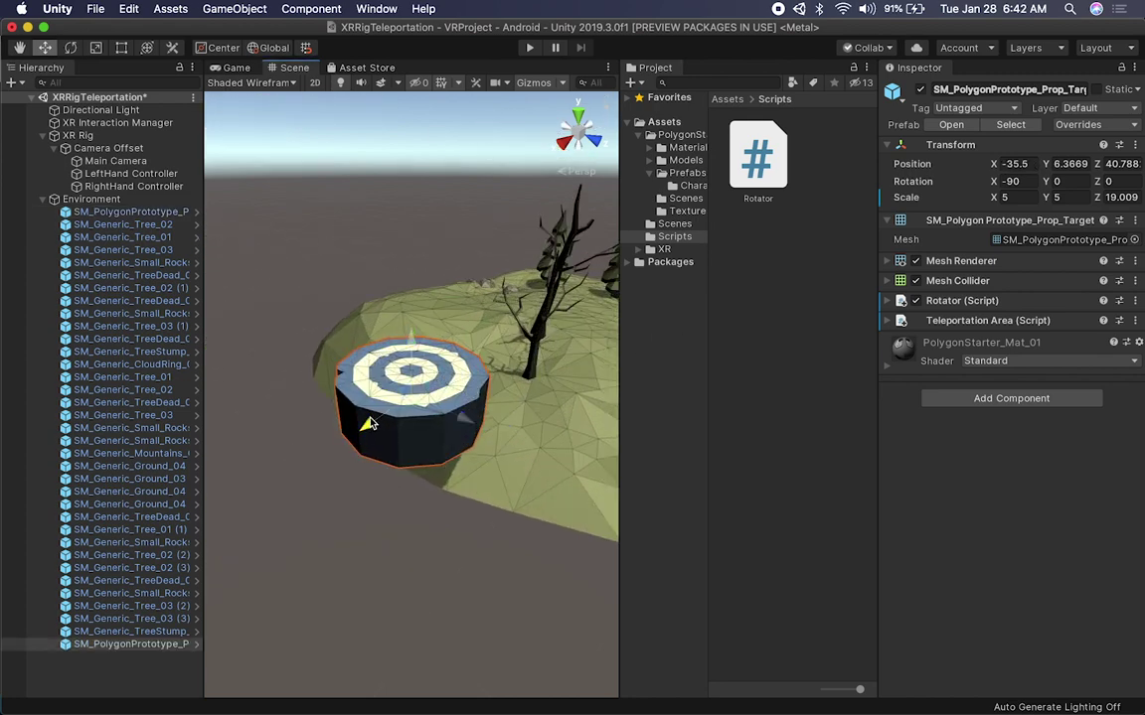
drag(328, 383, 655, 290)
alt+drag(461, 345, 715, 417)
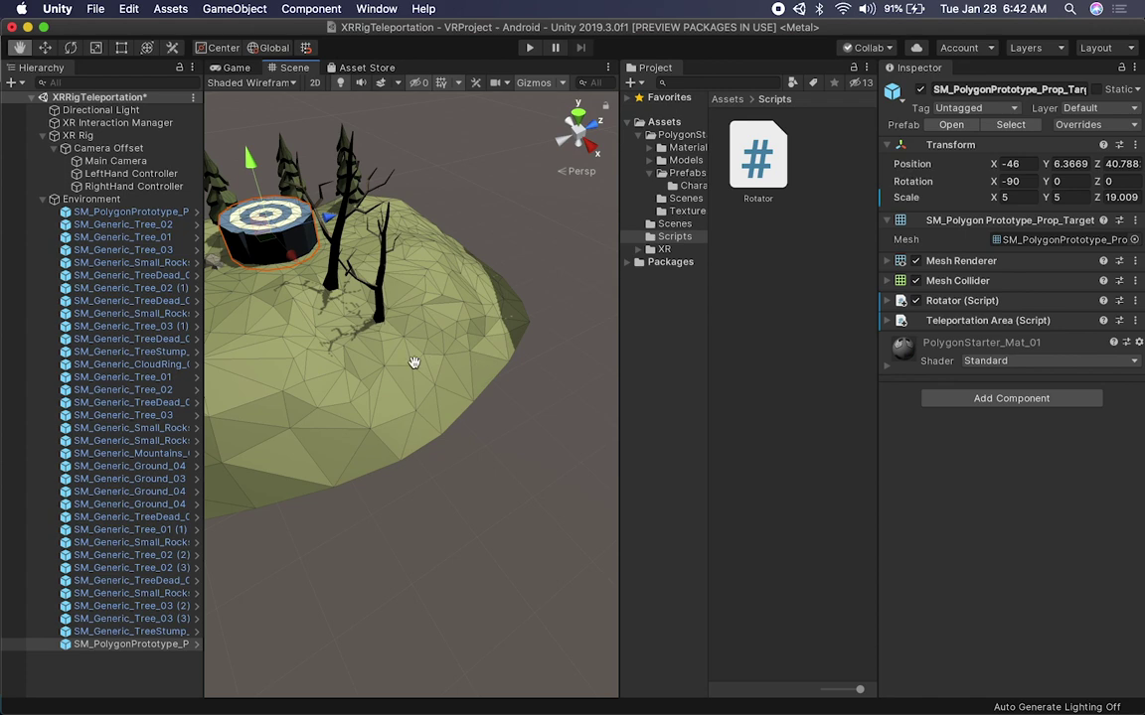
alt+super+drag(424, 360, 706, 353)
drag(484, 247, 493, 252)
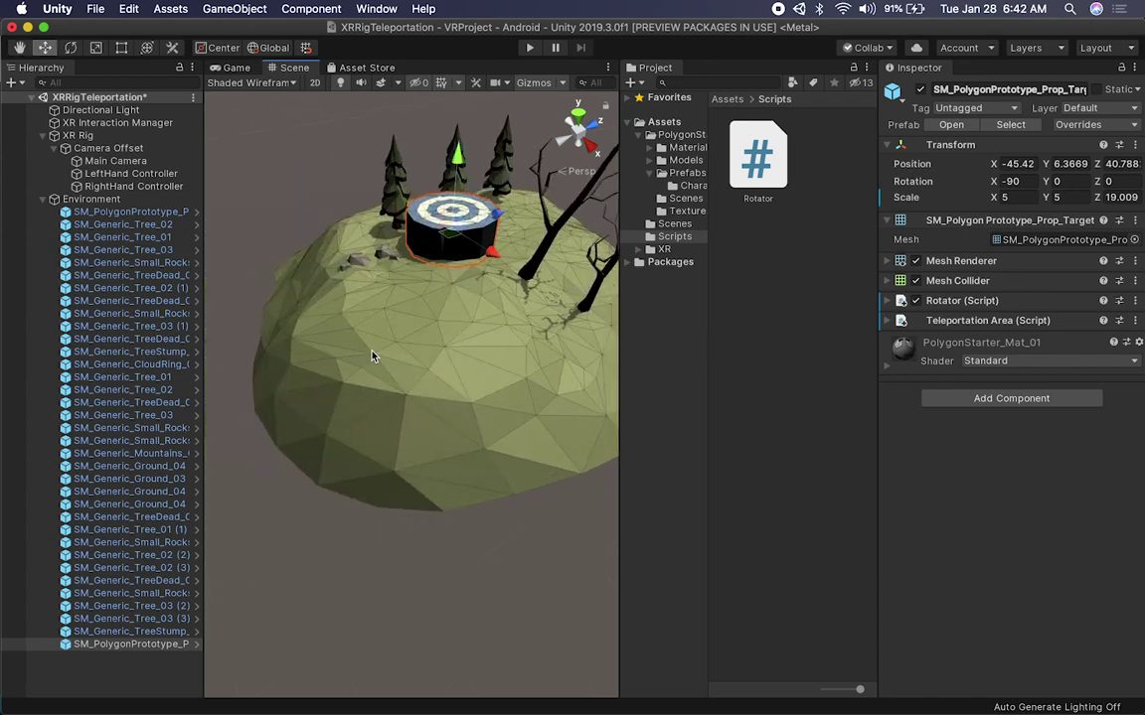
Step: Select the whole pine-tree island with its trees, rocks and target, and move it closer to the central island
scroll(419, 373, down, 10)
scroll(394, 418, up, 5)
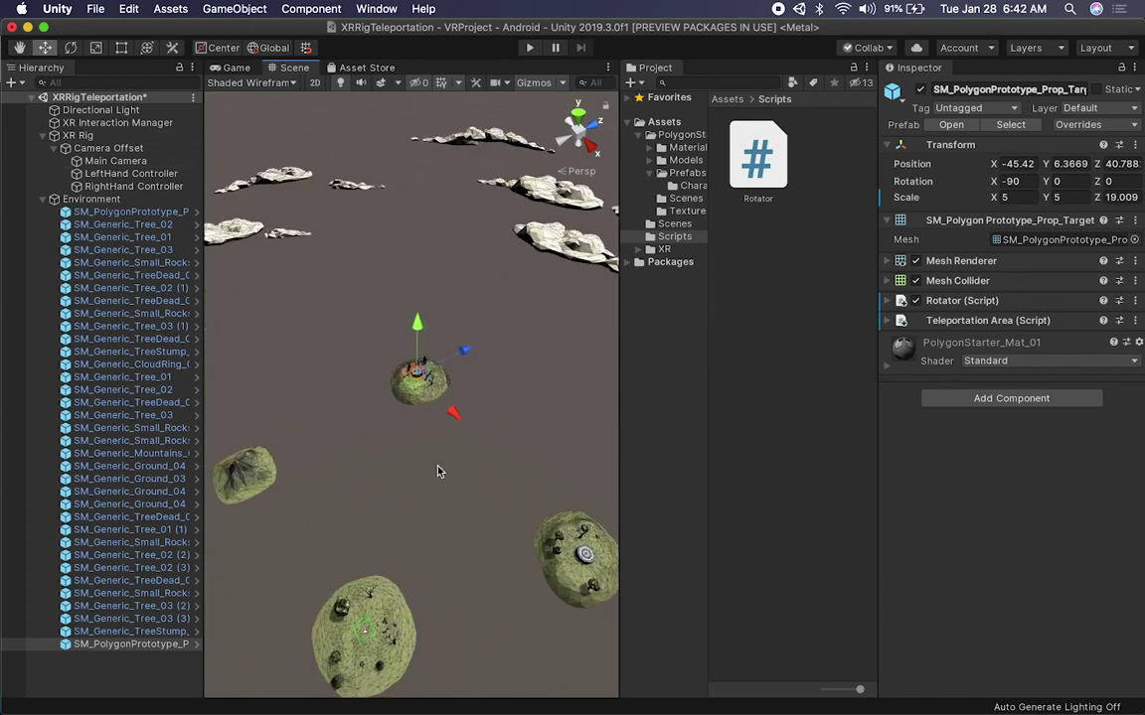
middle_drag(429, 396, 429, 351)
drag(438, 236, 311, 350)
drag(477, 311, 485, 393)
middle_drag(485, 394, 501, 344)
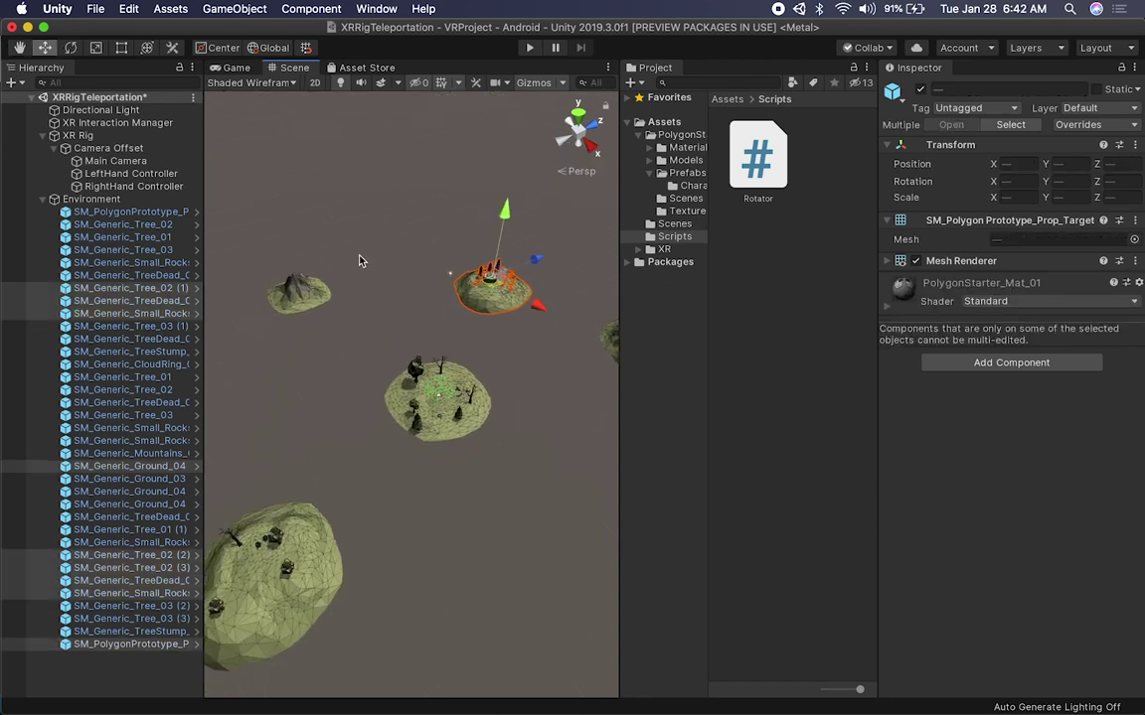
Step: Check the pine-tree island's placement relative to the central island and save the scene
middle_drag(358, 429, 393, 386)
alt+drag(452, 398, 298, 393)
click(496, 331)
key(f)
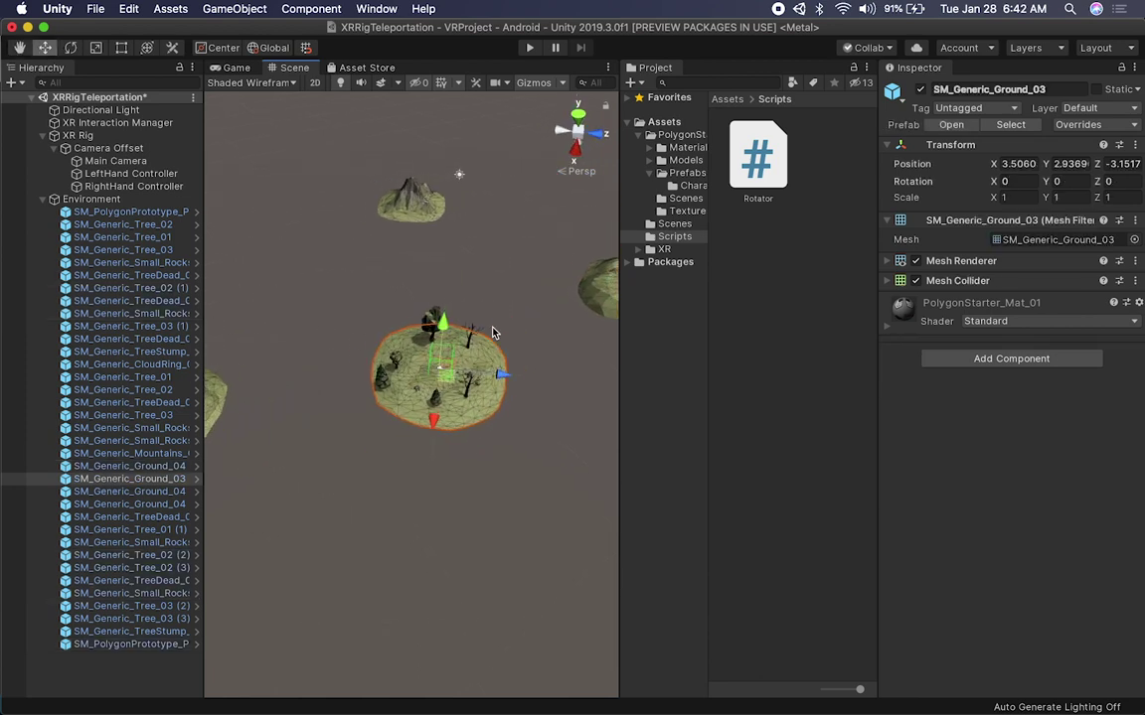
alt+drag(505, 377, 283, 317)
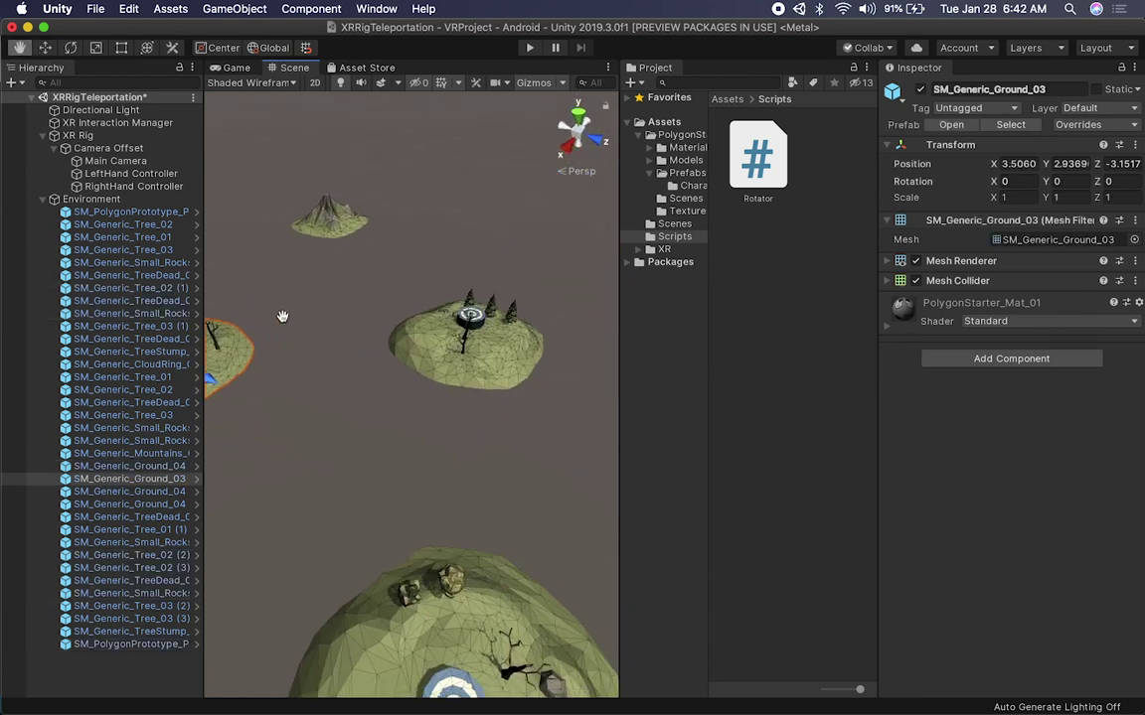
click(480, 364)
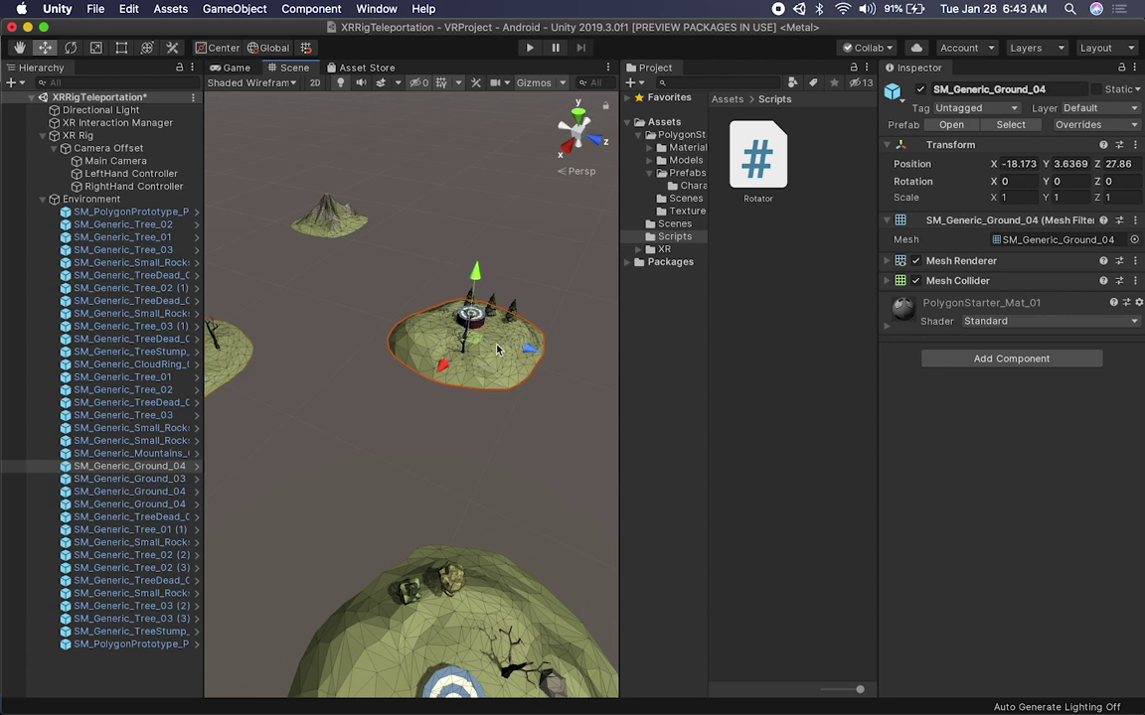
key(super+s)
Step: Duplicate the pine-tree island's target platform and move the copy to the island with tree stumps, at about X 9.6, Z -37.7
click(535, 246)
click(478, 313)
key(f)
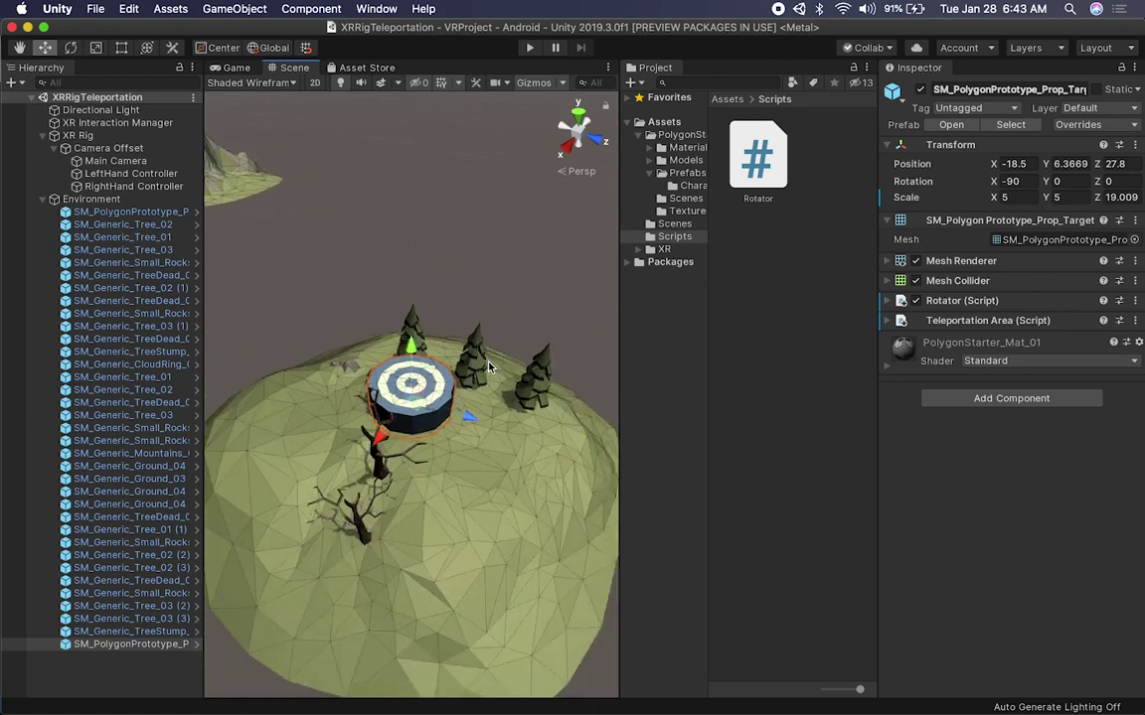
scroll(488, 368, down, 5)
middle_drag(358, 387, 542, 374)
scroll(231, 428, down, 5)
middle_drag(230, 427, 388, 404)
scroll(436, 478, down, 3)
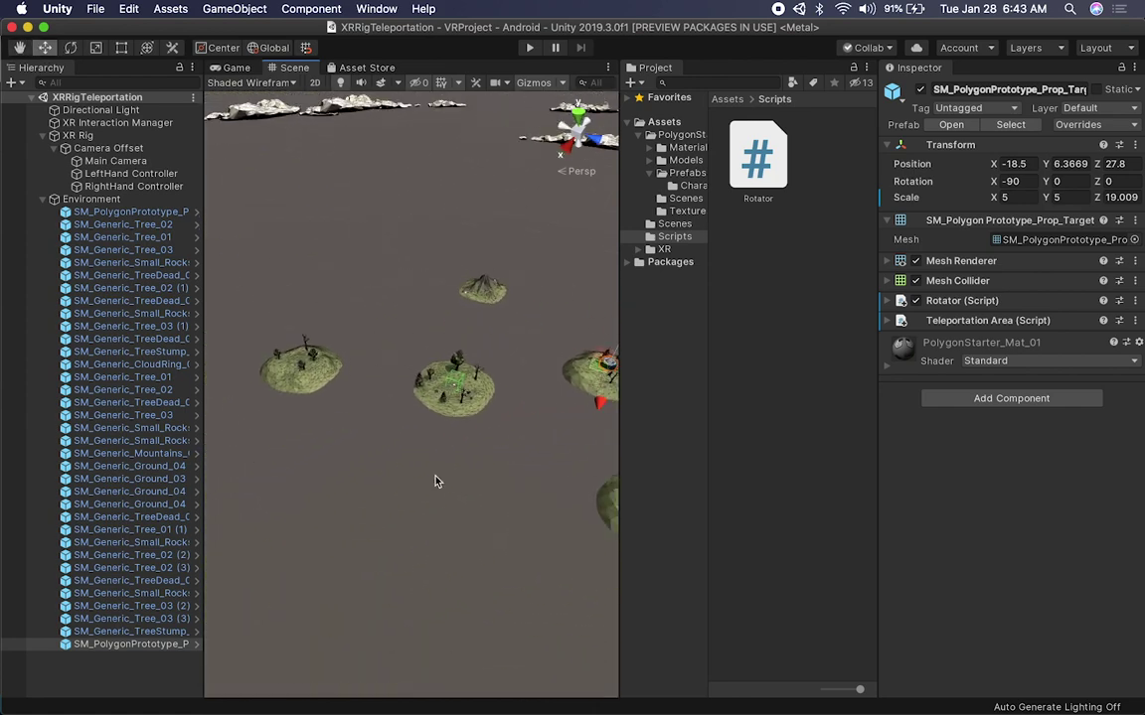
key(super+d)
drag(610, 378, 297, 381)
key(f)
middle_drag(318, 467, 442, 315)
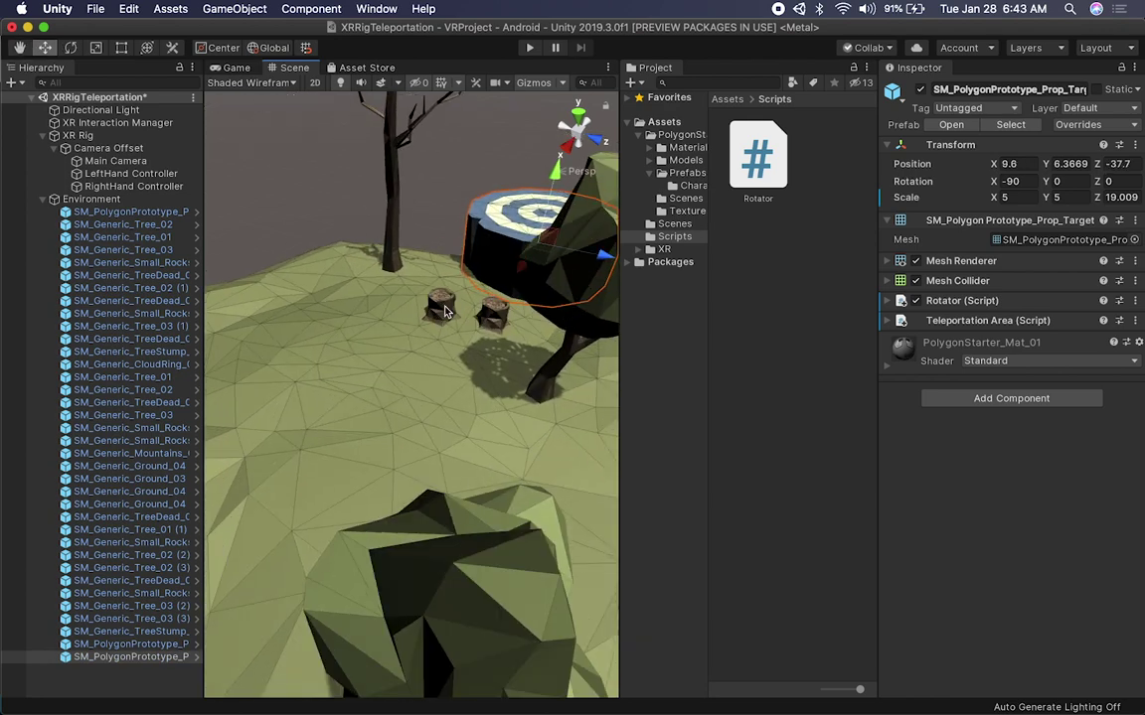
Step: Reposition the tree-stump island's target between its trees at about X 16.76, Y 6.59, Z -39.9
key(f)
middle_drag(508, 361, 591, 256)
middle_drag(333, 462, 427, 383)
drag(497, 301, 557, 384)
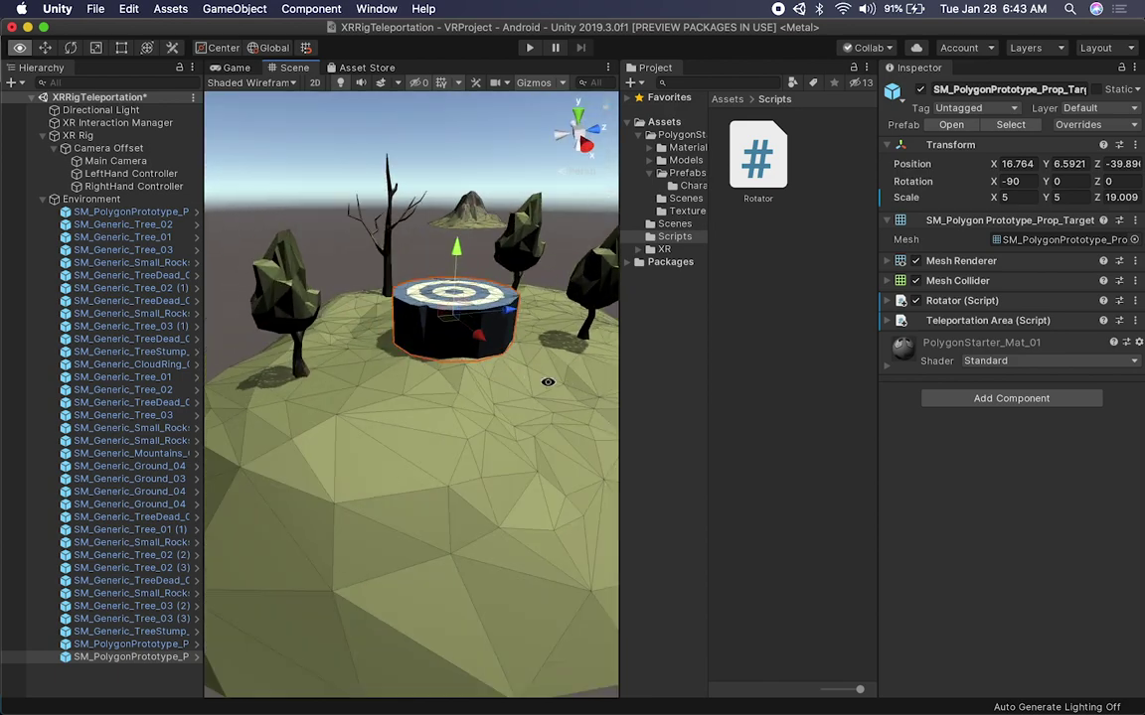
Step: Shift the tree-stump island's target to about X 16.52, Y 6.41 and rotate it to about -95.1, 93.8, -94.7
drag(479, 342, 30, 313)
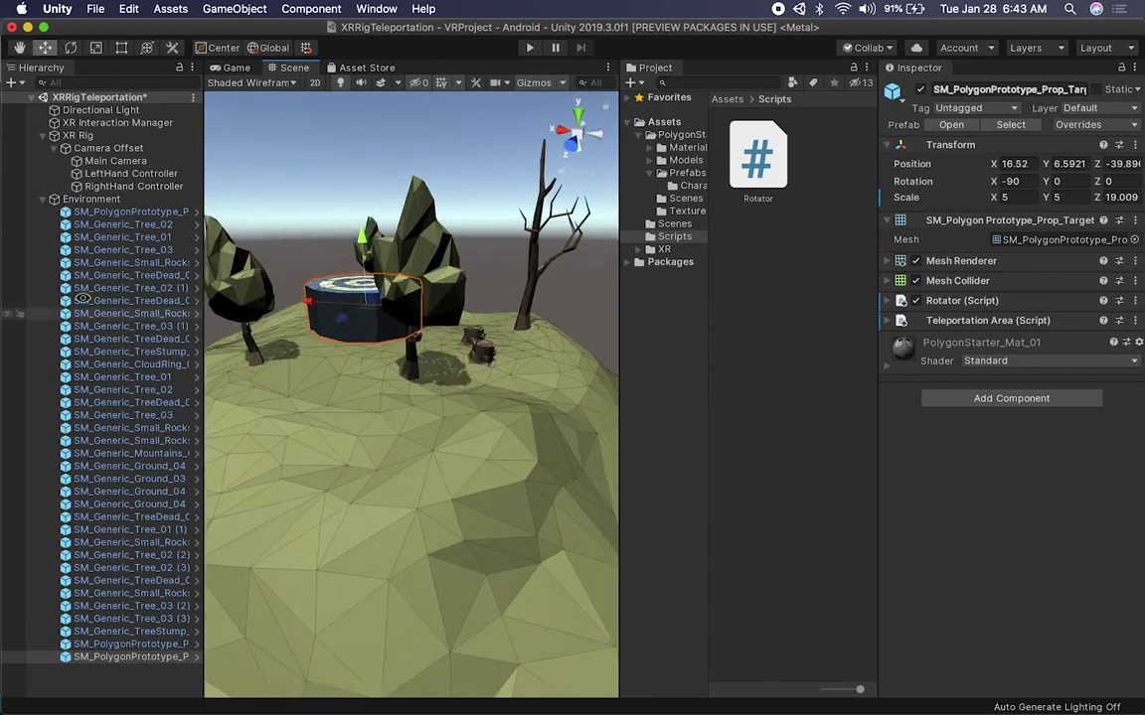
mouse_move(353, 237)
mouse_down()
mouse_move(350, 255)
mouse_move(338, 242)
mouse_move(349, 244)
mouse_up()
key(e)
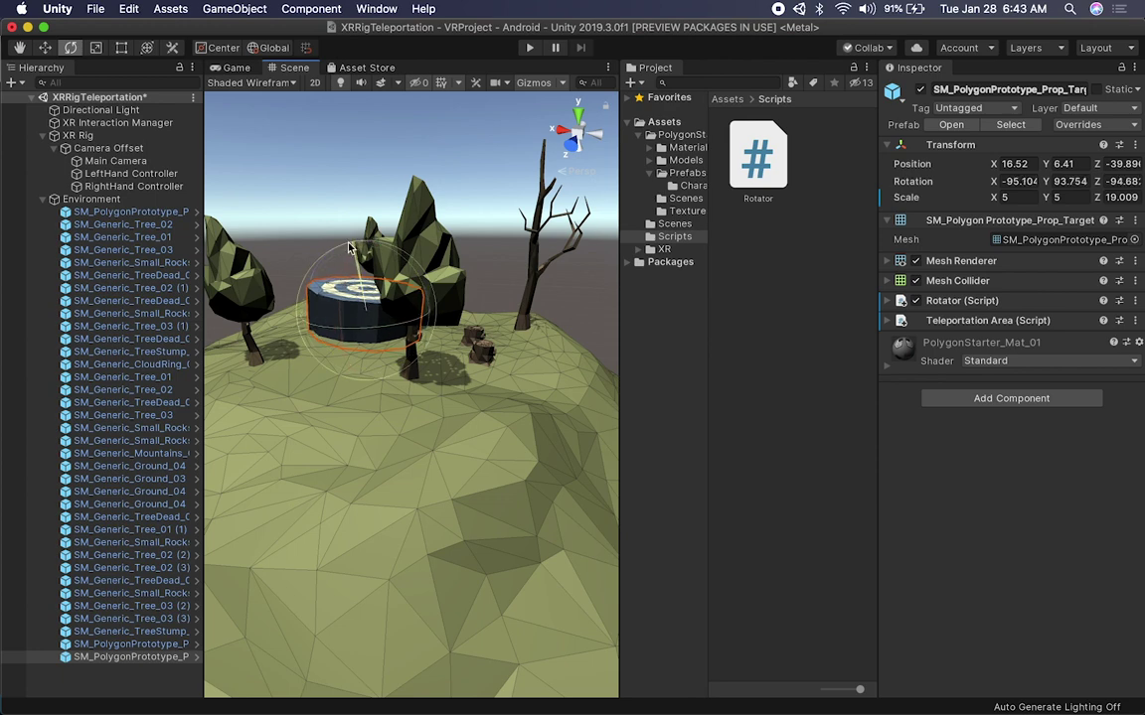
click(432, 300)
alt+drag(432, 301, 141, 408)
scroll(482, 415, down, 10)
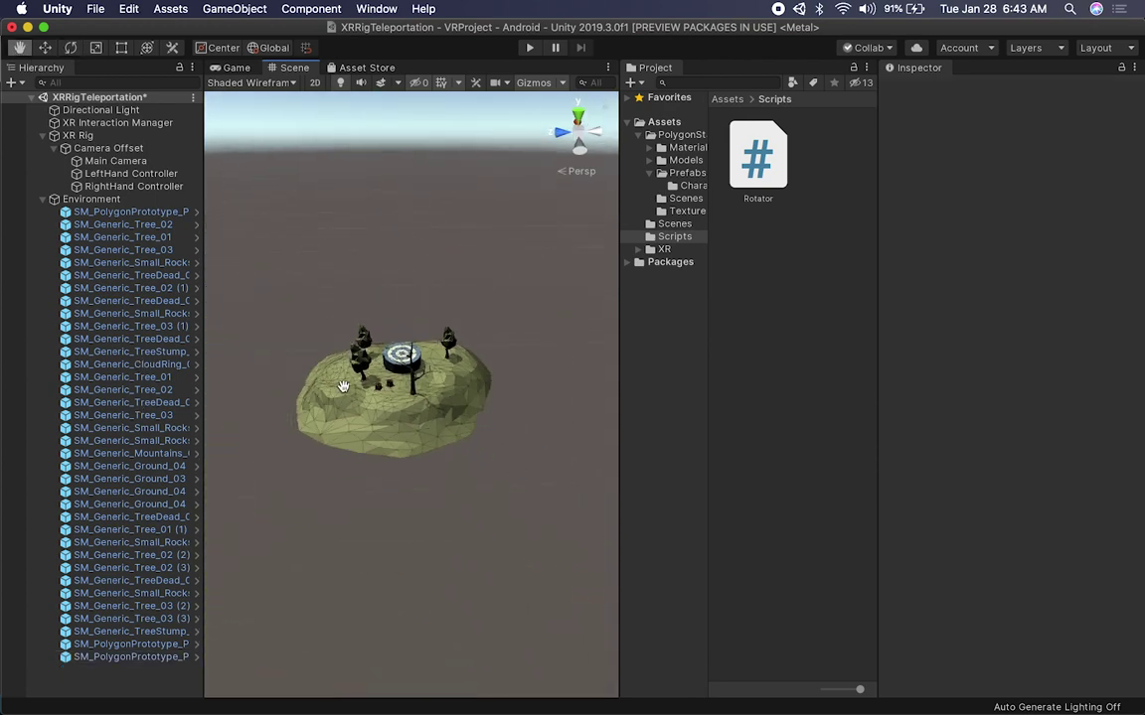
Step: Duplicate the tree-stump island's target platform and move the copy to the central island at about X 4.2, Y 2.93, Z -3.14
middle_drag(384, 407, 352, 397)
click(371, 351)
scroll(425, 455, down, 10)
middle_drag(438, 496, 527, 455)
middle_drag(482, 496, 473, 562)
scroll(473, 562, up, 5)
key(w)
key(super+d)
drag(491, 409, 372, 471)
scroll(373, 513, up, 8)
middle_drag(370, 512, 467, 401)
alt+drag(467, 400, 583, 383)
key(f)
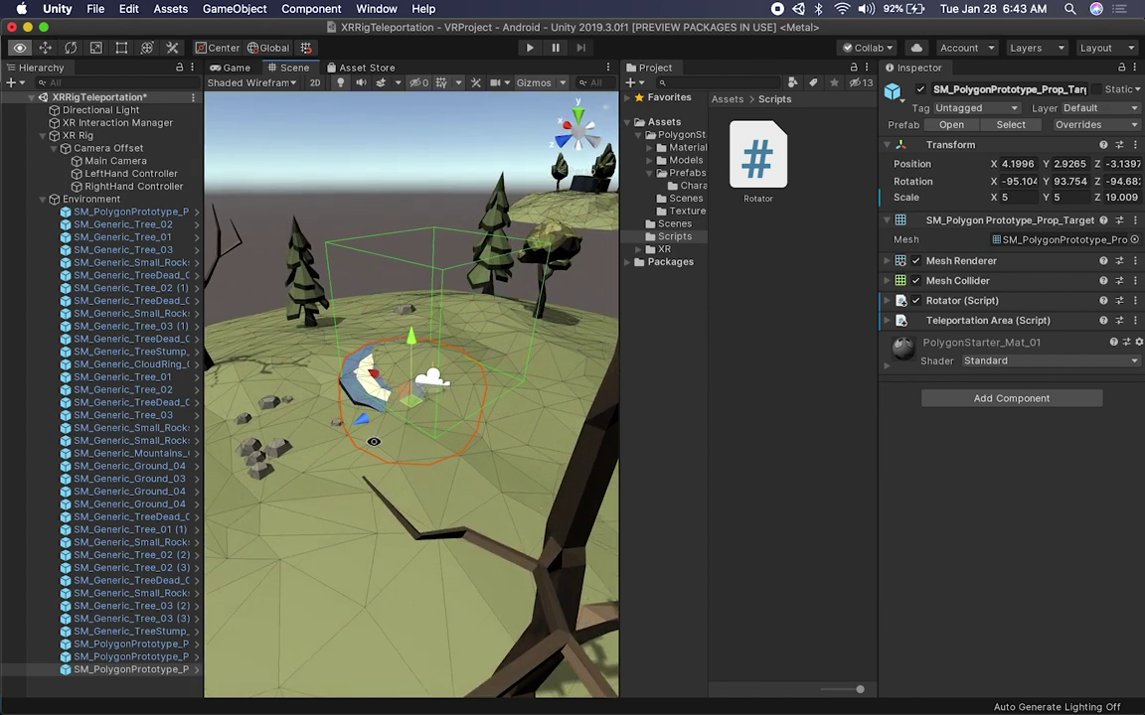
Step: Move the central island's target to about X 6.46, Y 3.92, rotate it to about -92.6, 155.5, -158.8, and flatten its Z scale to about 5.76
alt+drag(373, 439, 471, 410)
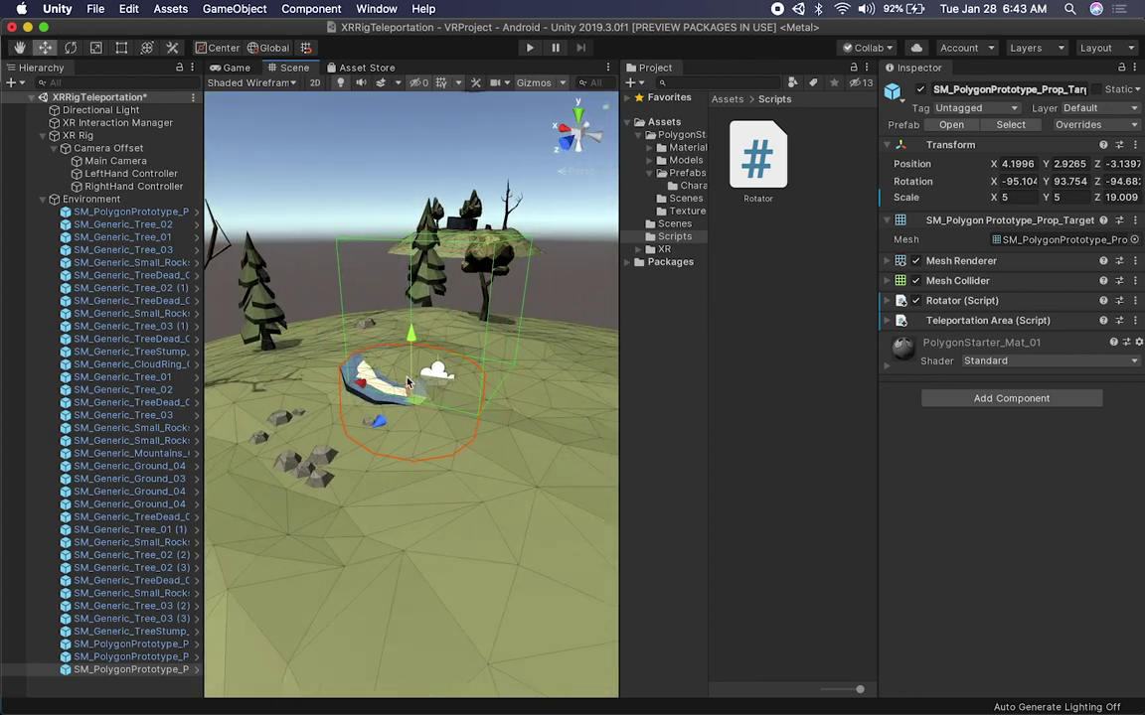
drag(359, 382, 338, 290)
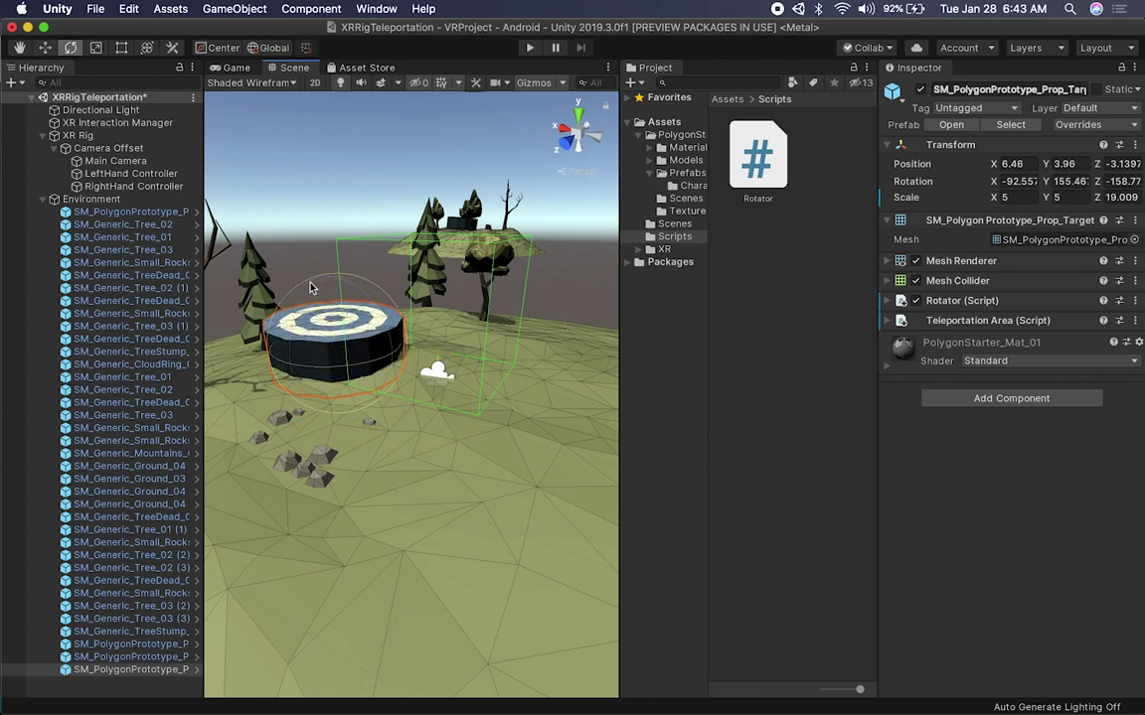
mouse_move(333, 282)
mouse_down()
mouse_move(334, 338)
mouse_move(333, 298)
mouse_up()
key(r)
key(w)
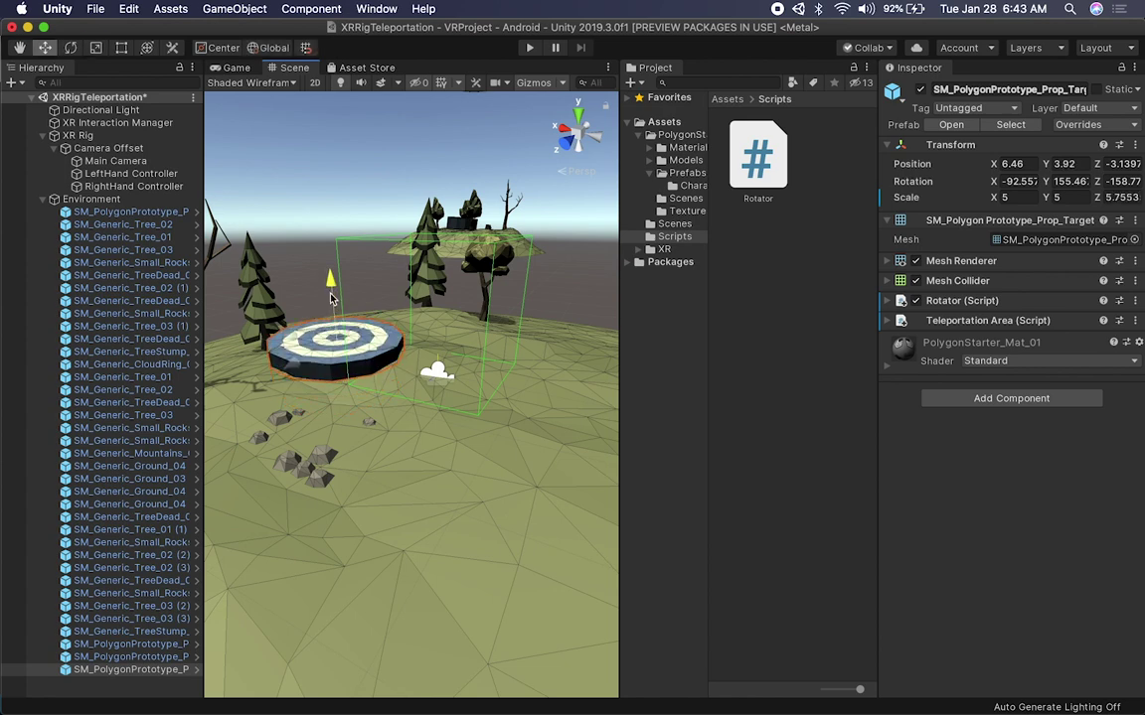
Step: Level the central island's target with a rotation of about -90.9, 158.5, -162.8 and seat it at about X 6.67, Y 3.79
alt+drag(300, 259, 424, 340)
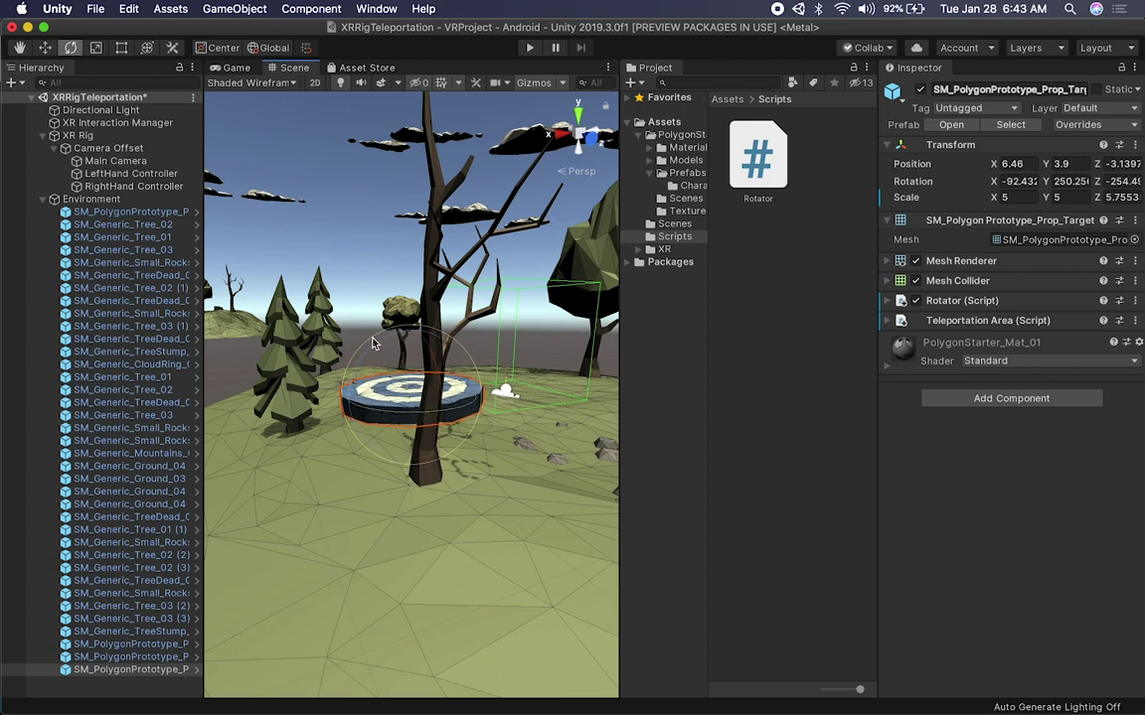
drag(408, 332, 410, 337)
alt+drag(546, 332, 414, 339)
key(e)
key(w)
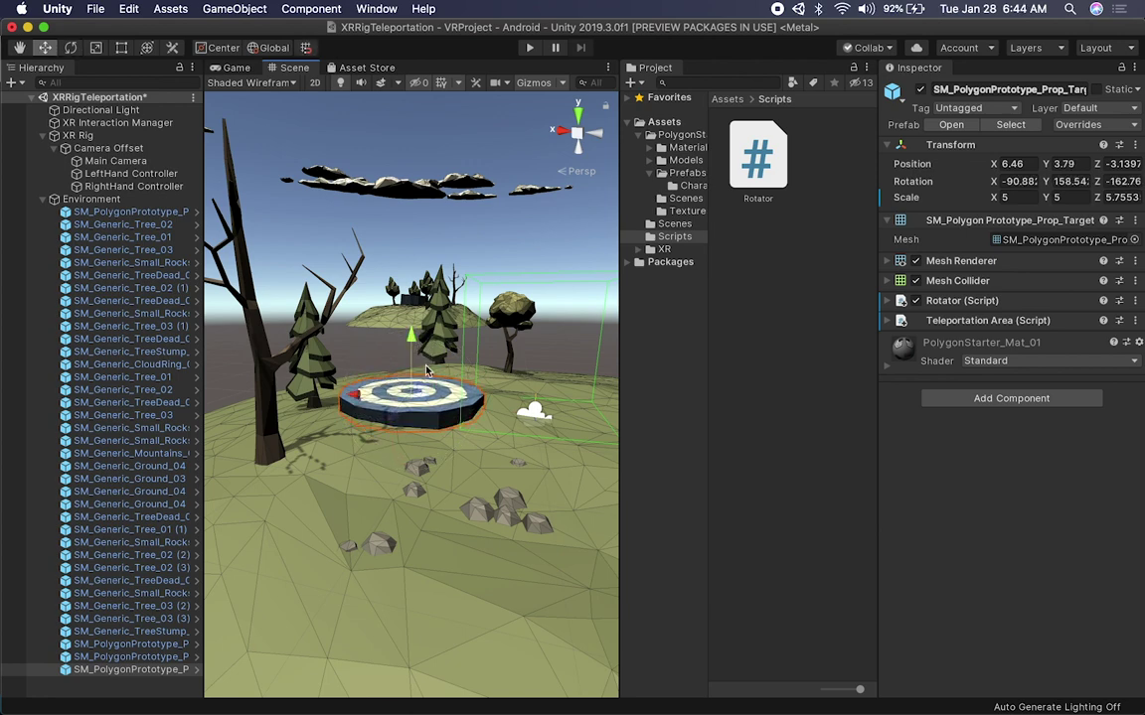
drag(358, 397, 348, 397)
click(335, 232)
Step: Rename the three duplicated target platforms TeleportTargets and move them to the beginning of the Environment group
alt+drag(501, 338, 459, 541)
alt+drag(229, 564, 349, 475)
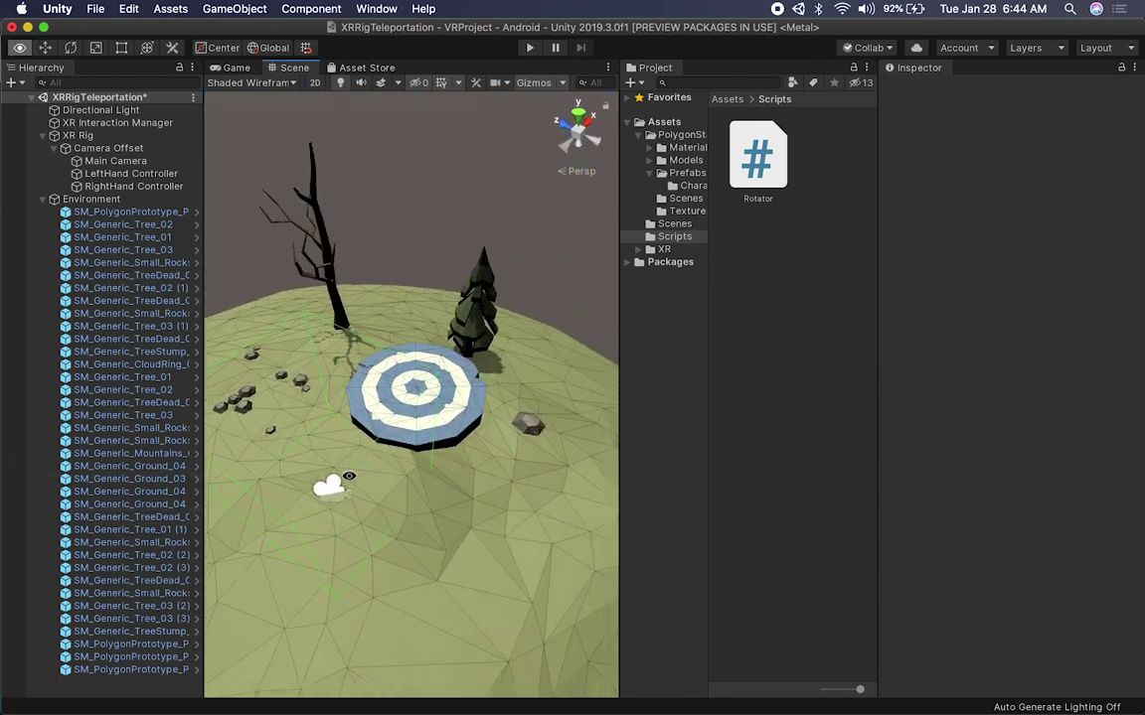
middle_drag(465, 473, 480, 385)
scroll(423, 378, down, 10)
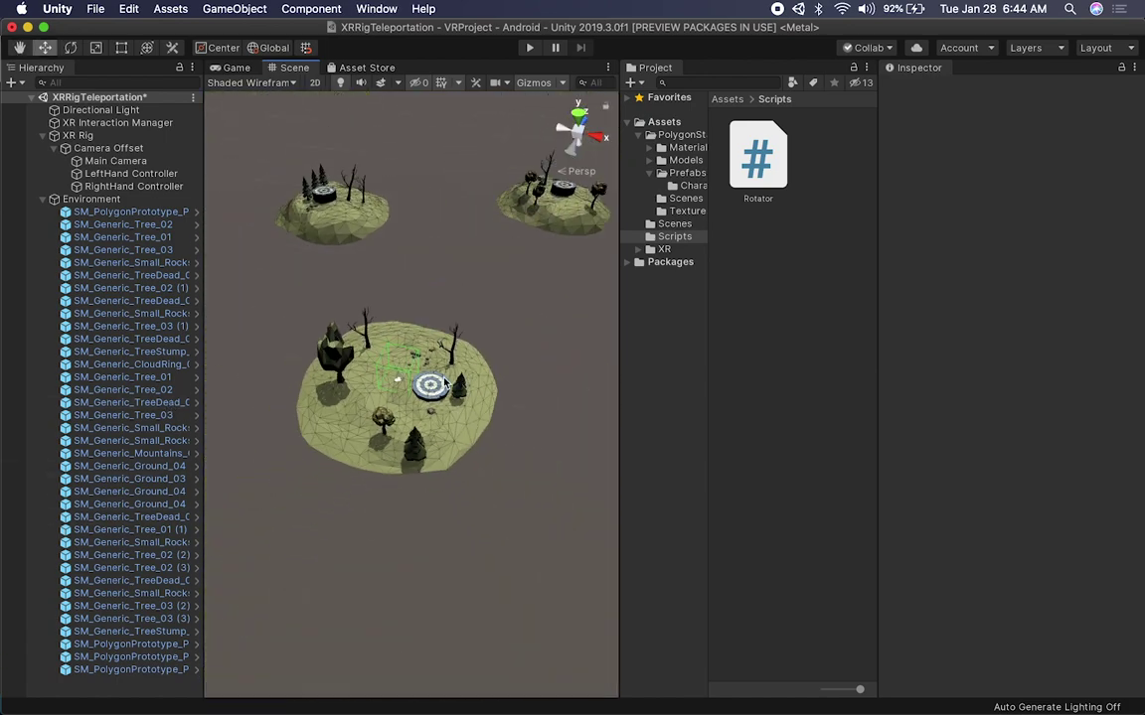
click(431, 385)
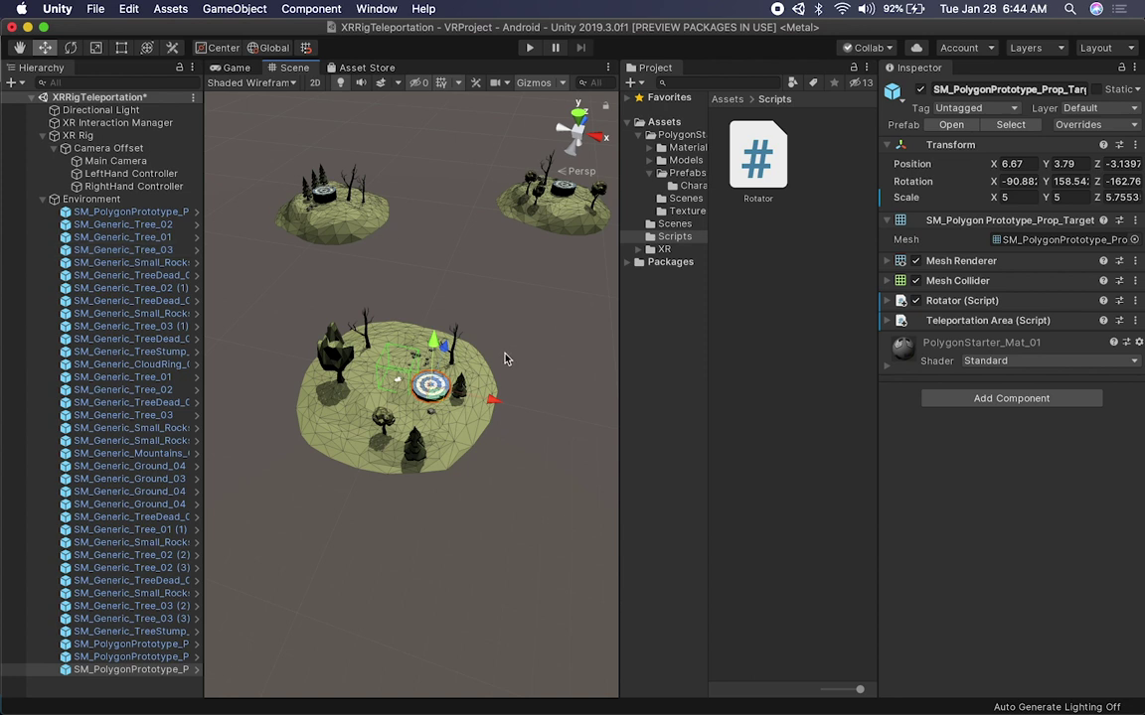
click(324, 193)
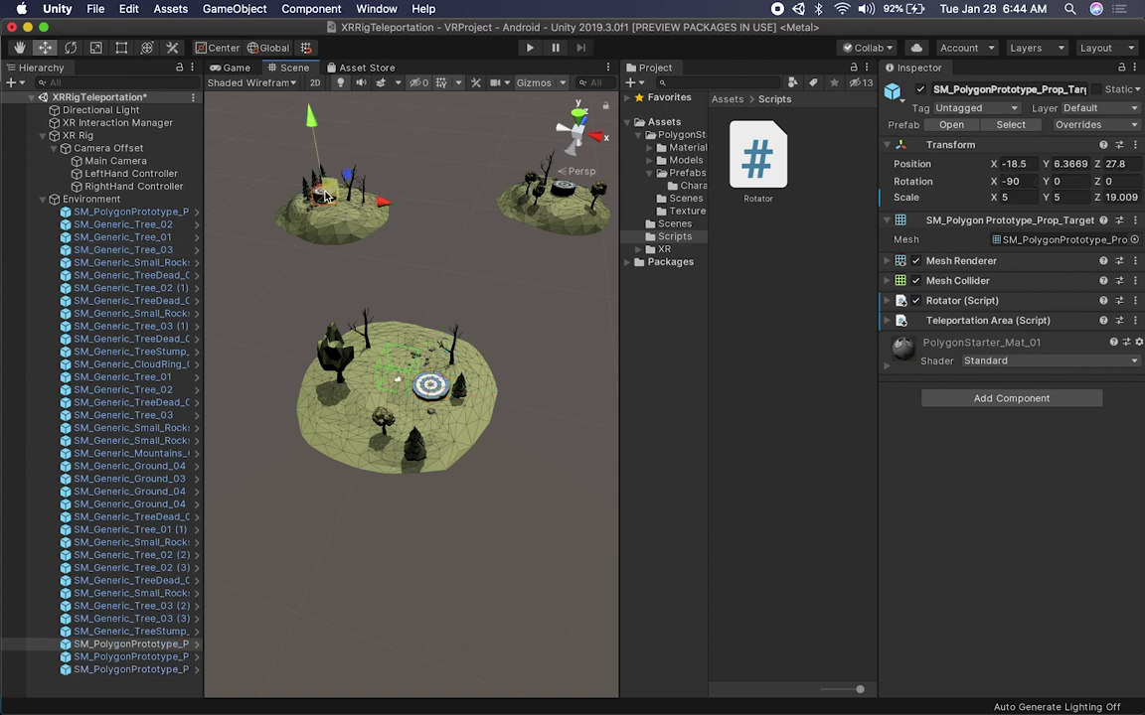
shift+click(141, 660)
shift+click(141, 669)
click(1012, 89)
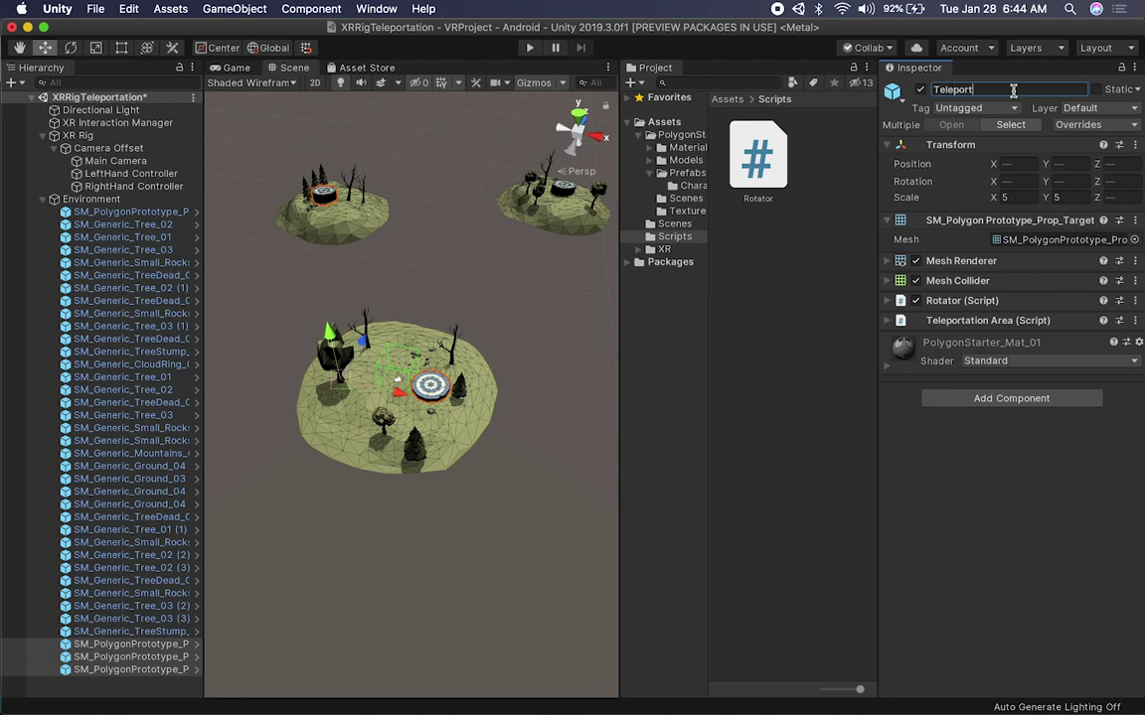
text(TeleportTargets)
key(Return)
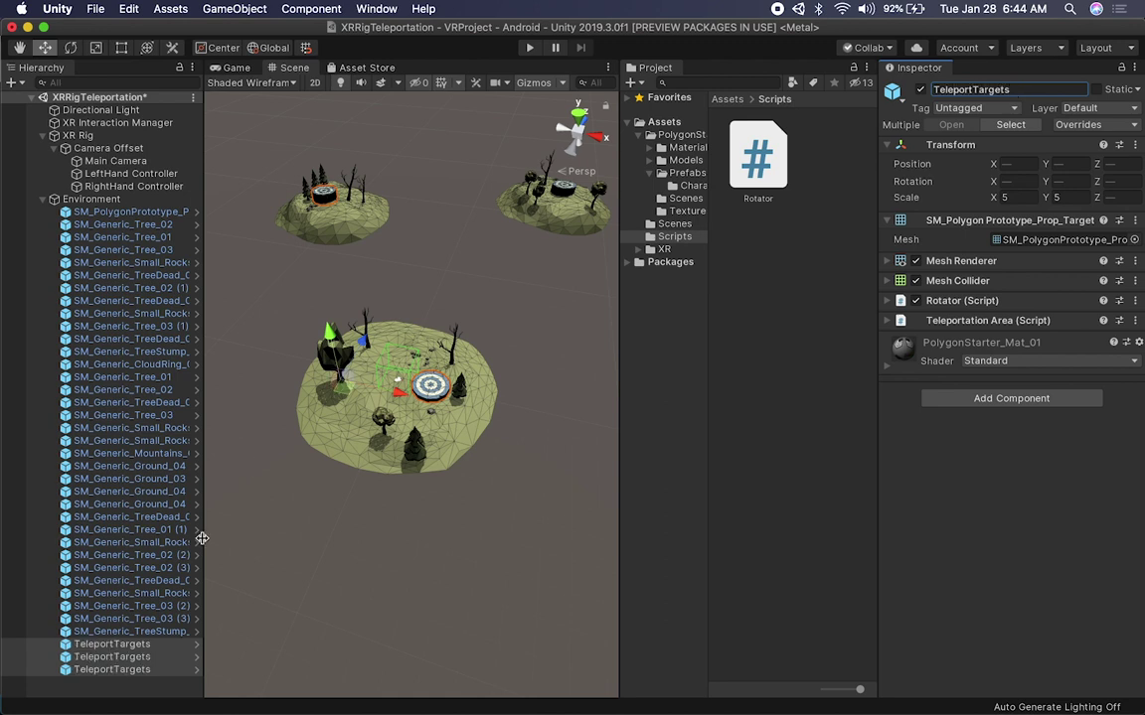
drag(112, 656, 171, 207)
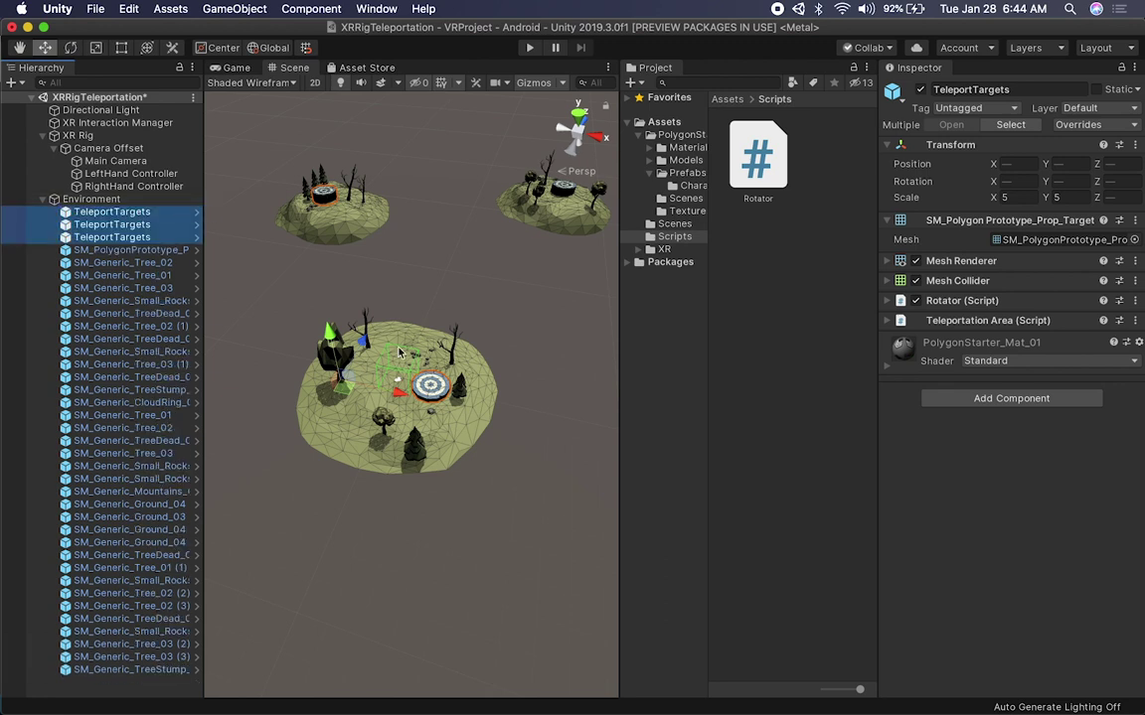
Step: Rename the remaining SM_PolygonPrototype_Prop_Target platform in the Environment group TeleportTargets
click(171, 254)
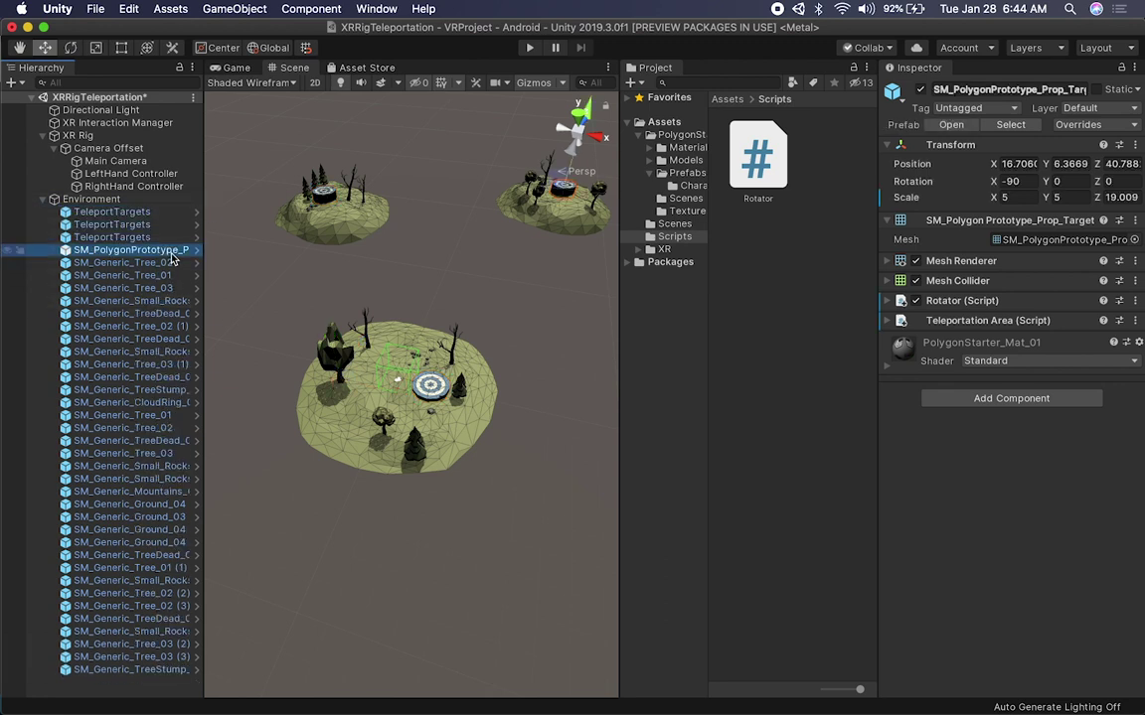
click(169, 251)
text(Te)
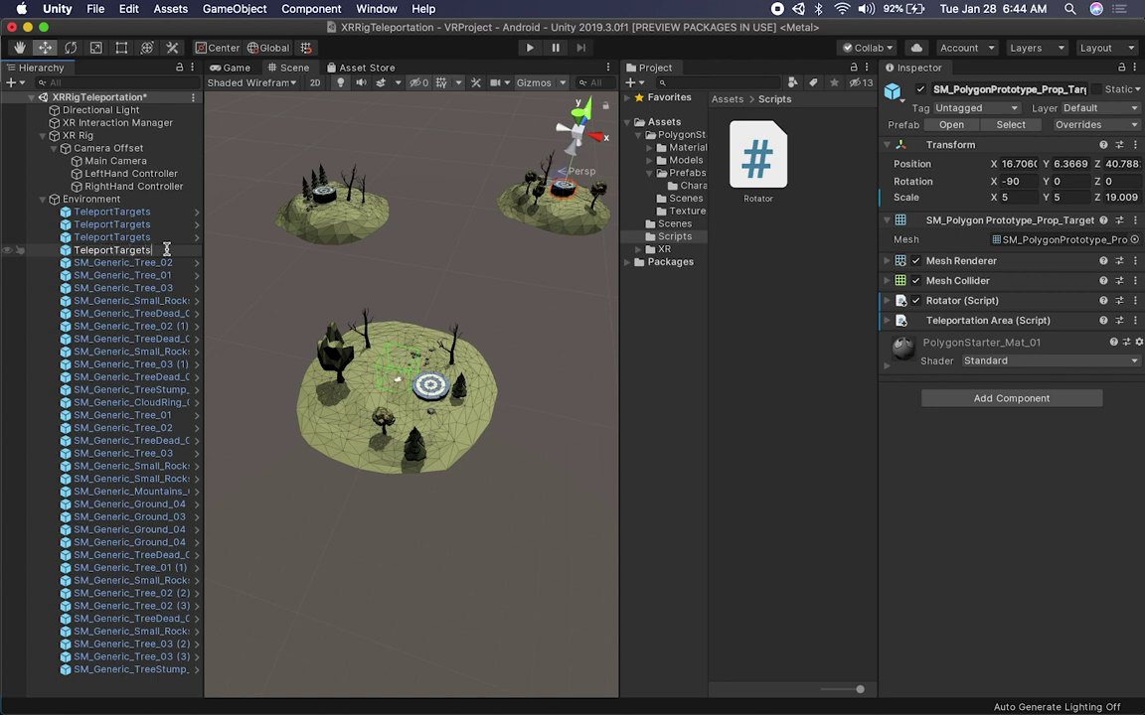
text(leportTargets)
key(Return)
Step: Rename all four target platforms TeleportTarget and save the scene
shift+click(139, 212)
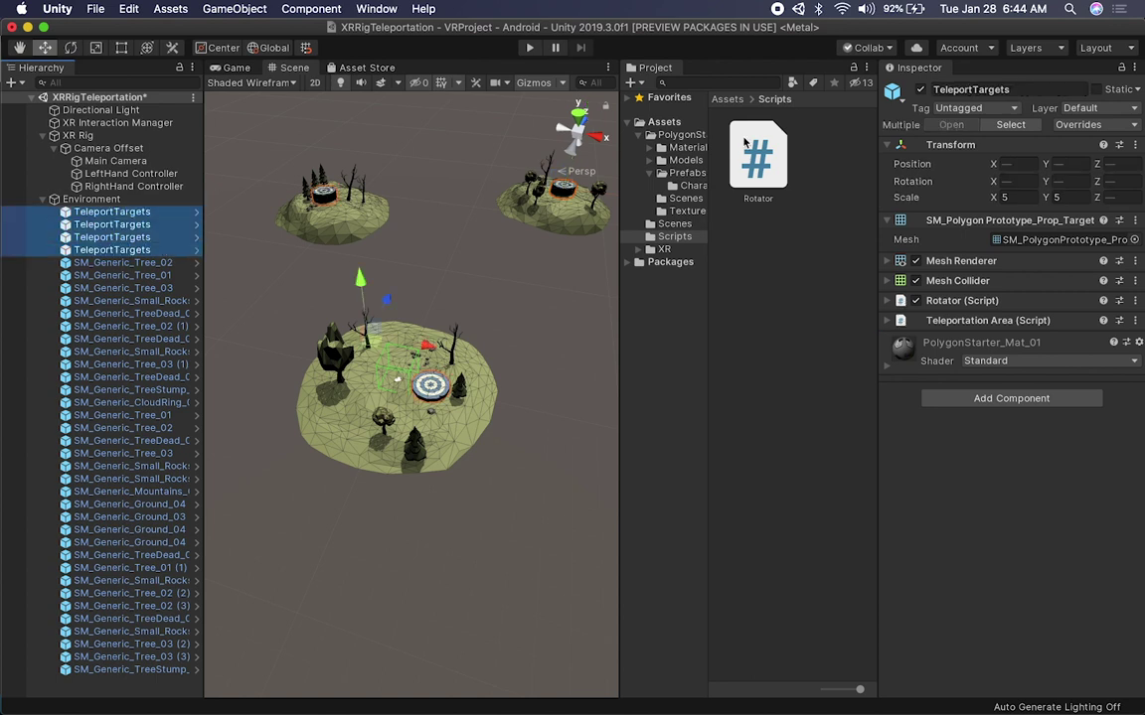
click(1031, 91)
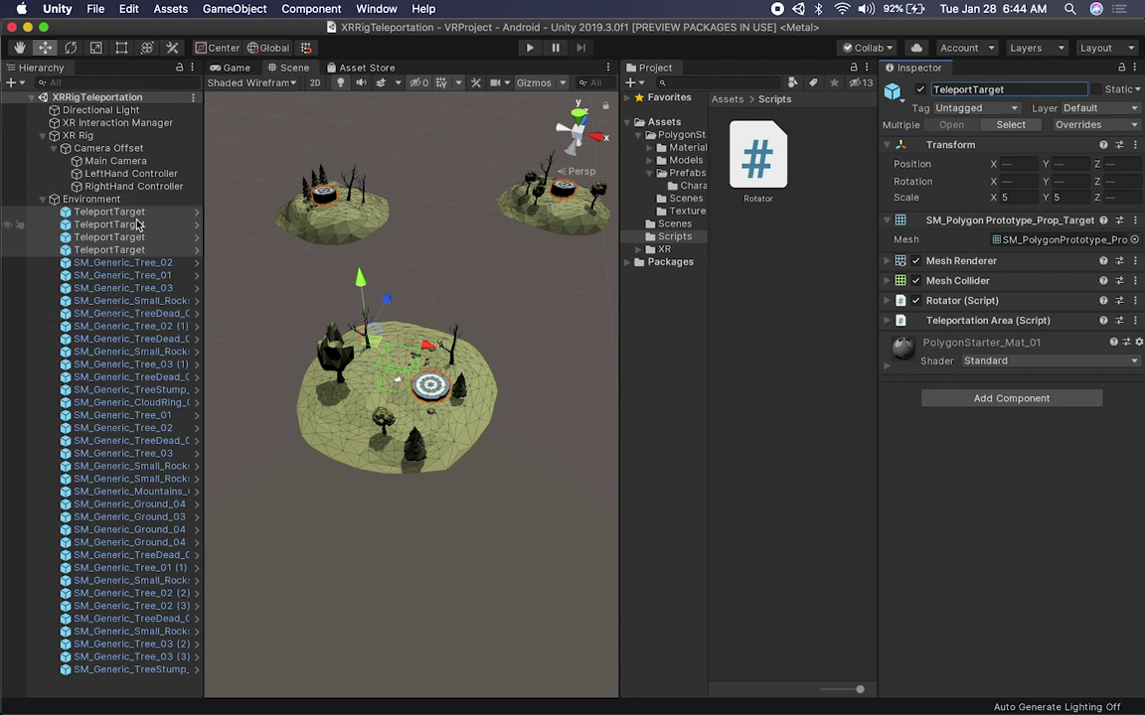
click(179, 338)
Step: Examine the Rotator script component on the third TeleportTarget, the platform on the island with dead trees
scroll(443, 366, down, 4)
alt+drag(458, 369, 259, 334)
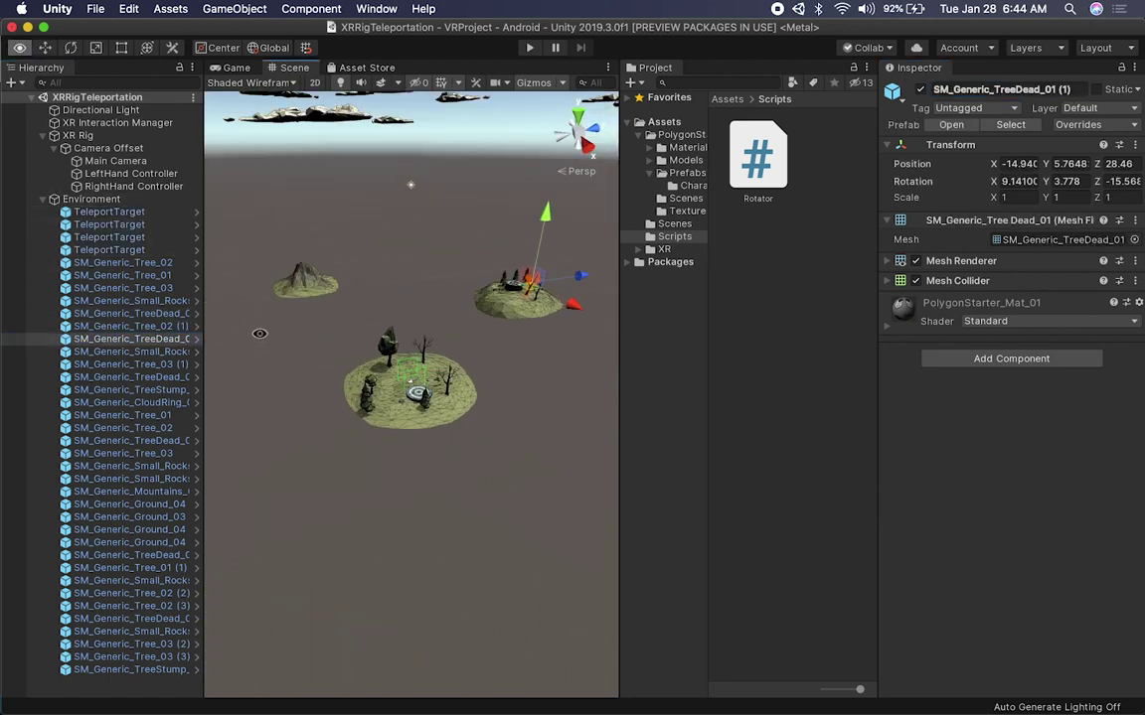
click(179, 236)
click(904, 300)
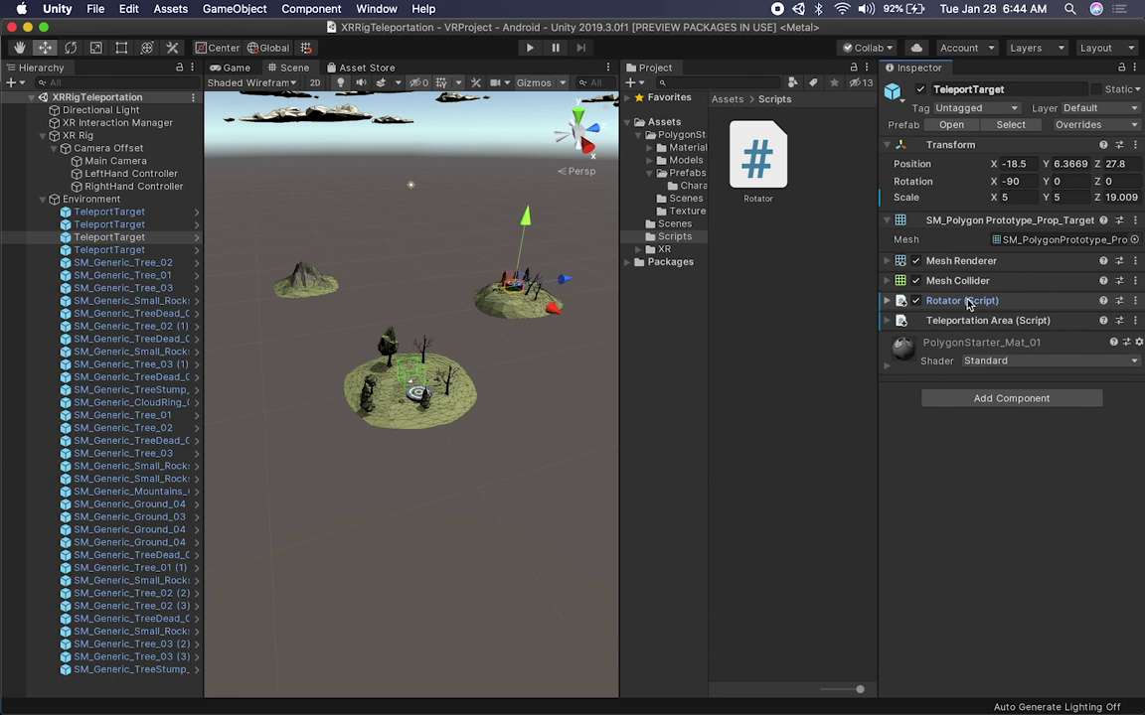